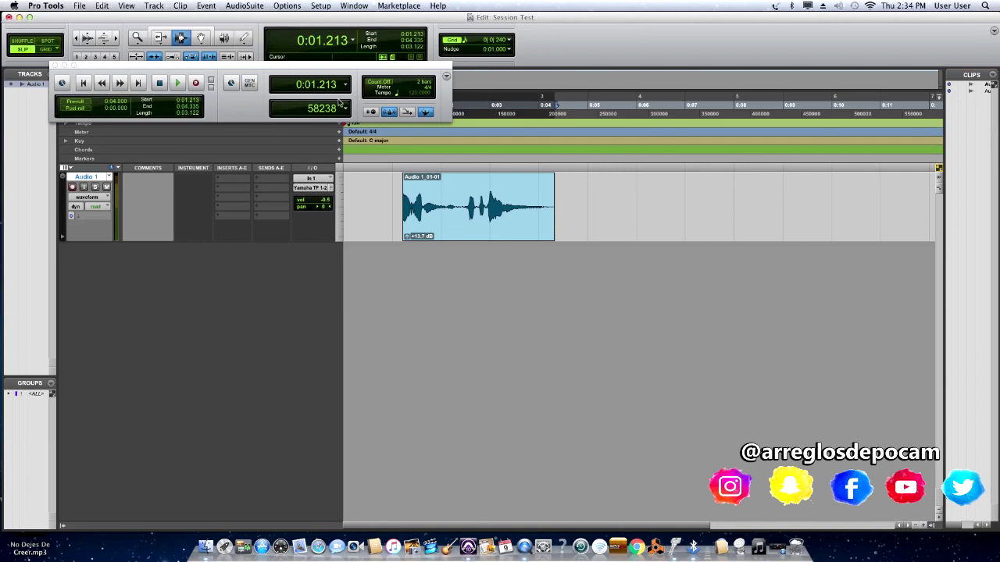
Step: Select the whole clip on the Audio 1 track and play it back
{"action": "double_click", "coordinate": [454, 201]}
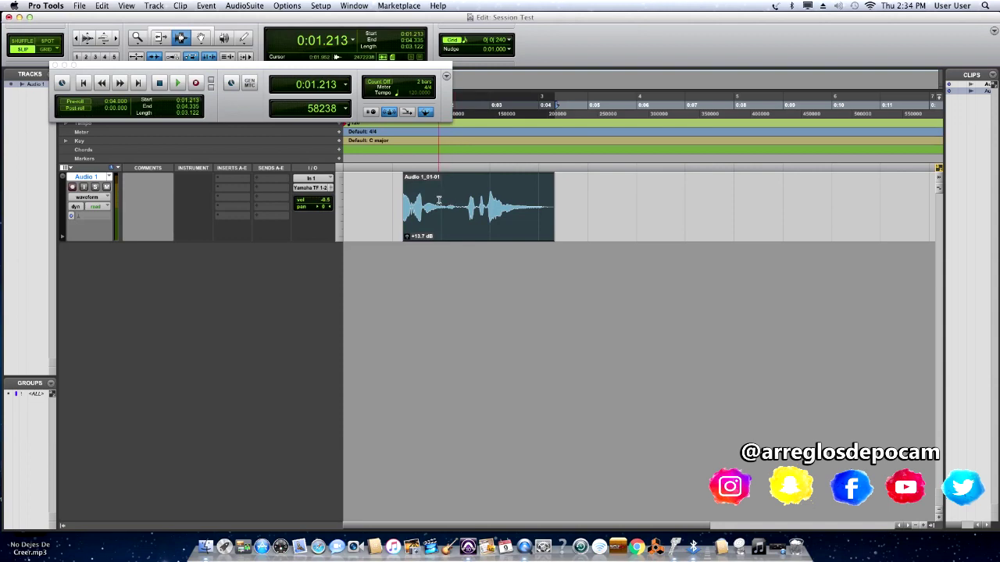
{"action": "left_click", "coordinate": [439, 200]}
{"action": "double_click", "coordinate": [439, 199]}
{"action": "double_click", "coordinate": [437, 190]}
{"action": "key", "text": "super+bracketright"}
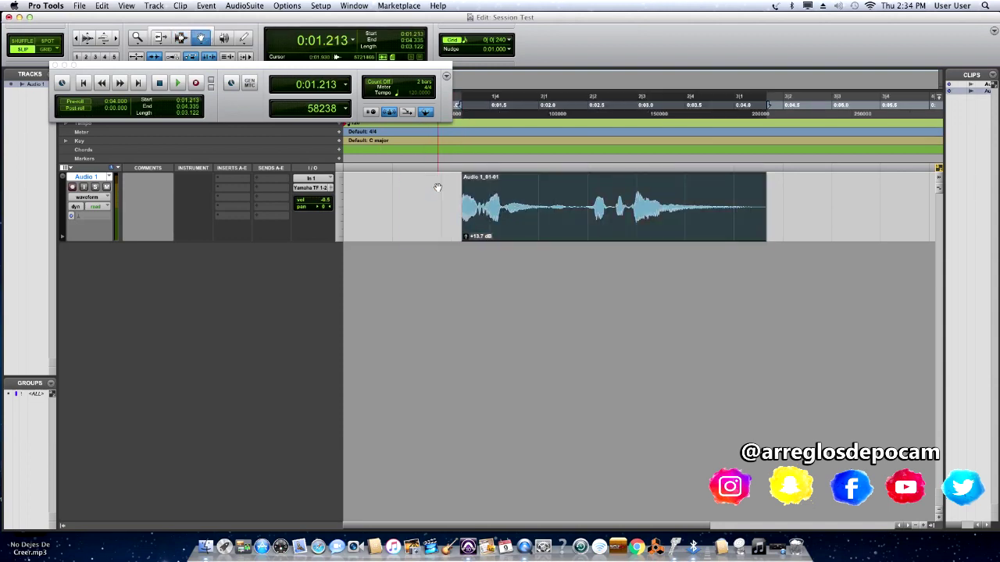
{"action": "key", "text": "super+bracketleft"}
{"action": "key", "text": "super+bracketleft"}
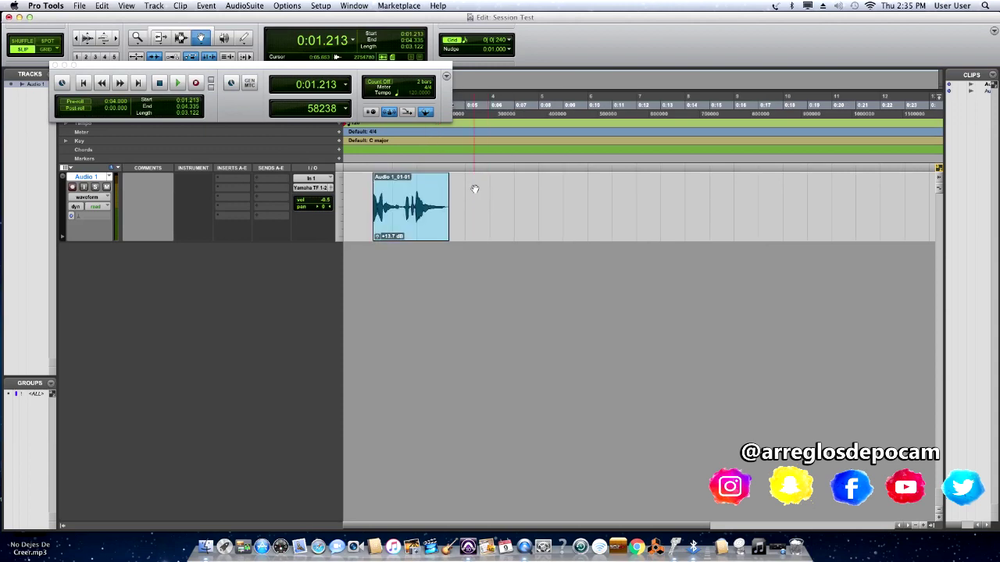
{"action": "left_click", "coordinate": [435, 22]}
{"action": "left_click", "coordinate": [410, 201]}
{"action": "key", "text": "super+bracketright"}
{"action": "key", "text": "super+bracketright"}
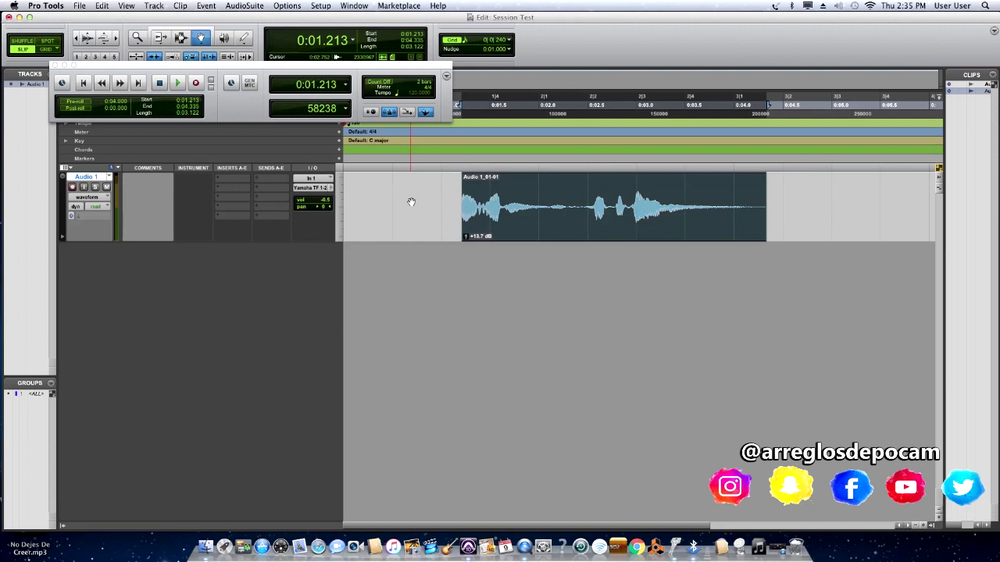
{"action": "key", "text": "super+bracketleft"}
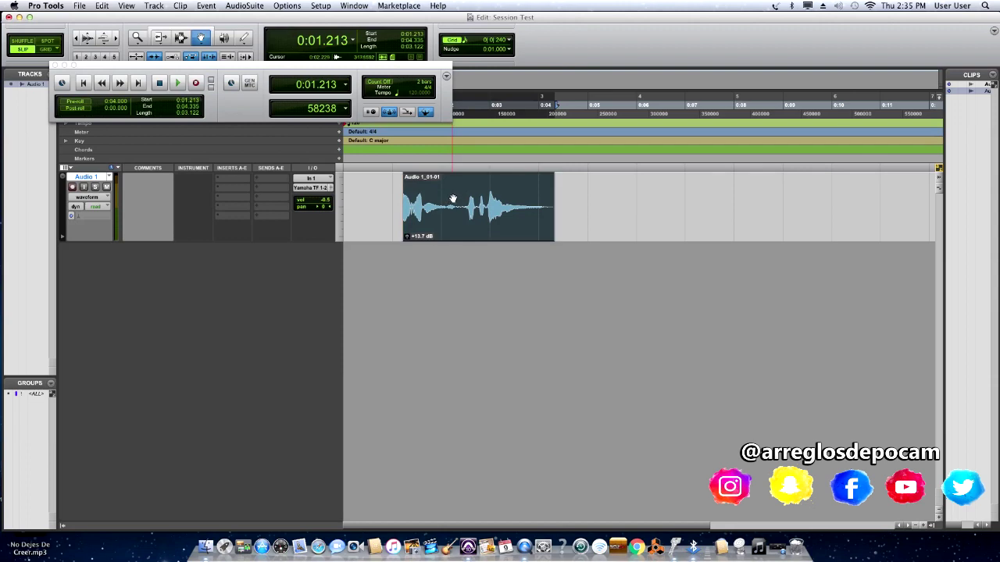
{"action": "key", "text": "space"}
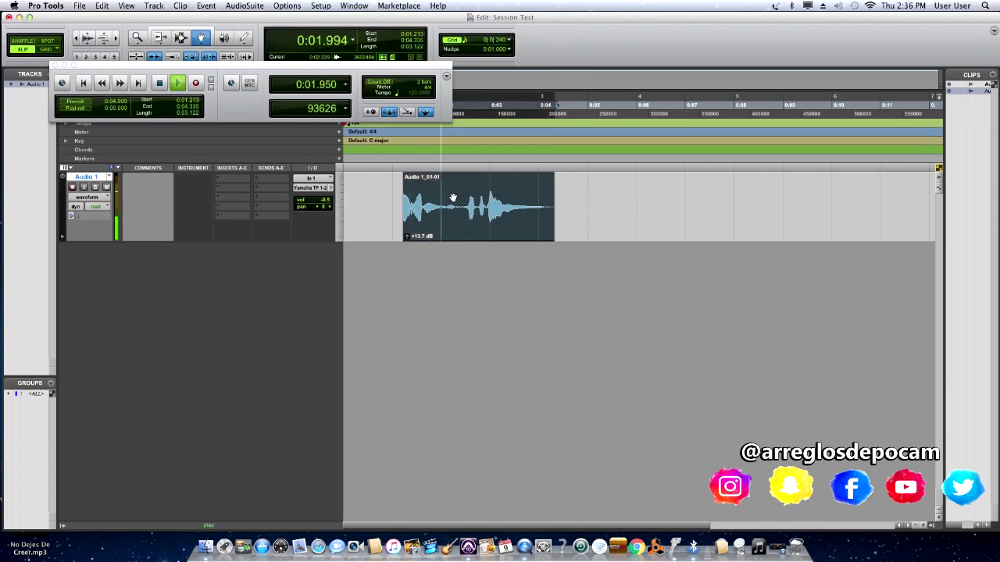
{"action": "key", "text": "space"}
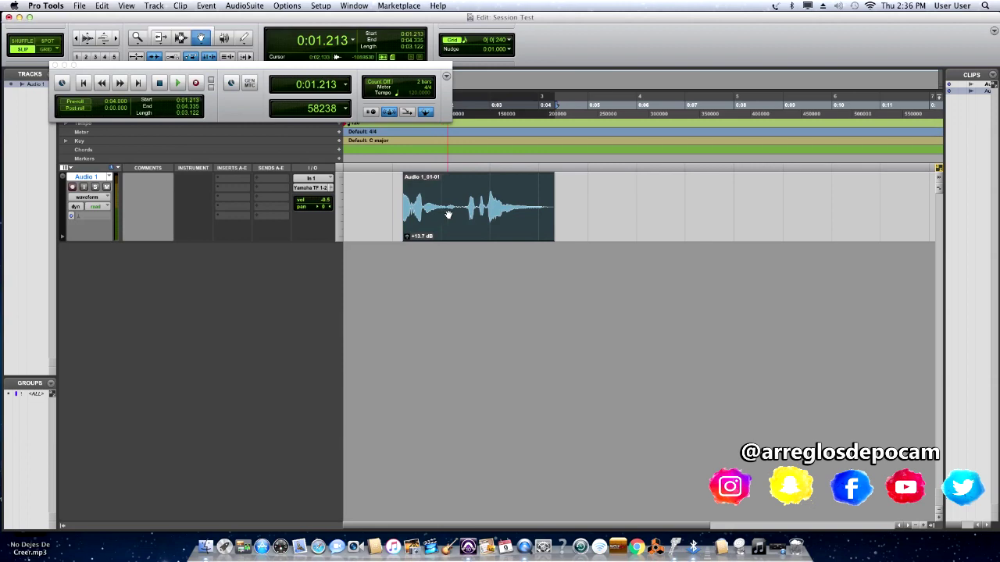
Step: Build a stutter of four short slices from the Audio 1 clip's opening, starting the full clip at 0:01.650, and play it
{"action": "left_click", "coordinate": [436, 208]}
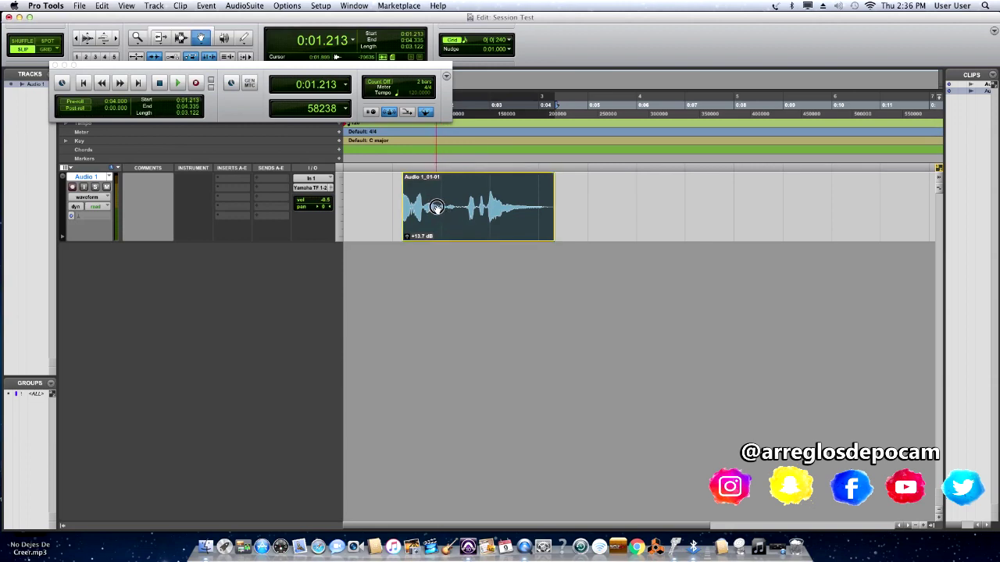
{"action": "left_click_drag", "start_coordinate": [435, 208], "coordinate": [478, 215]}
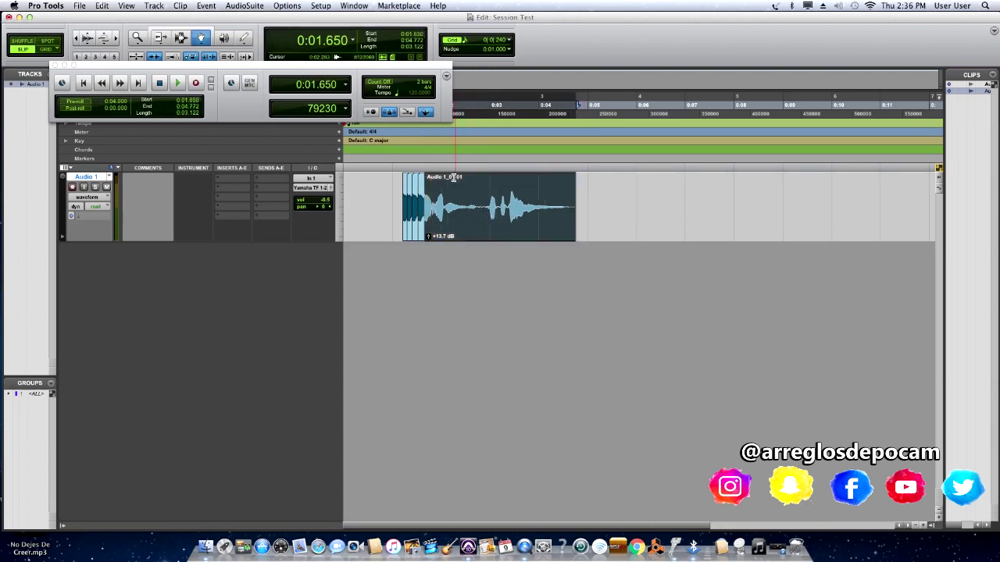
{"action": "left_click", "coordinate": [404, 143]}
{"action": "key", "text": "space"}
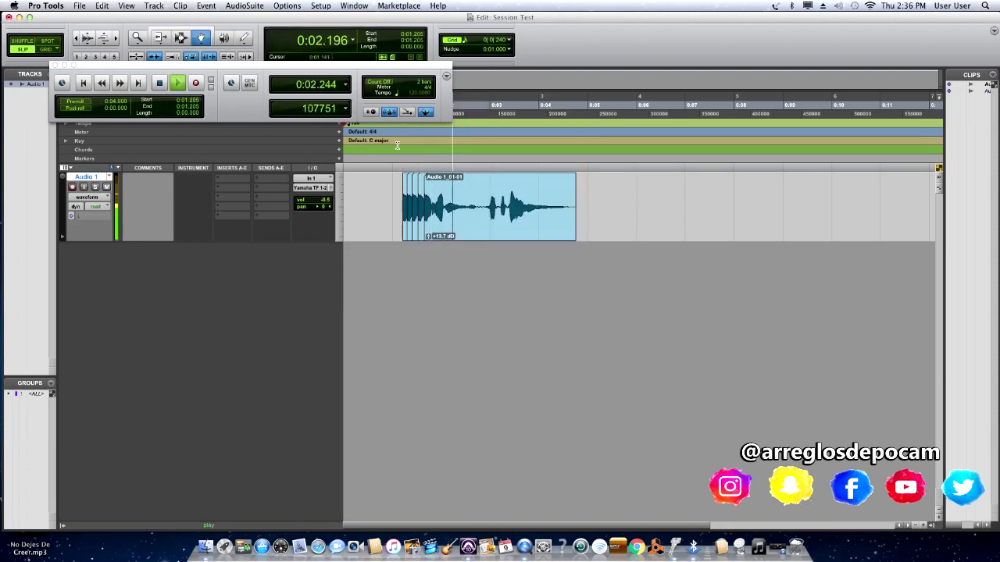
{"action": "left_click", "coordinate": [398, 143]}
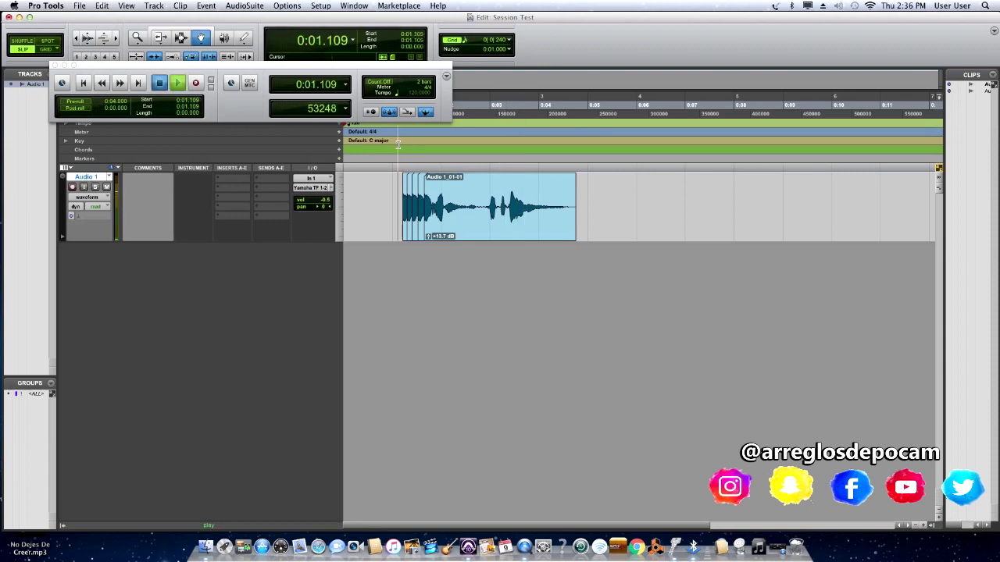
{"action": "key", "text": "space"}
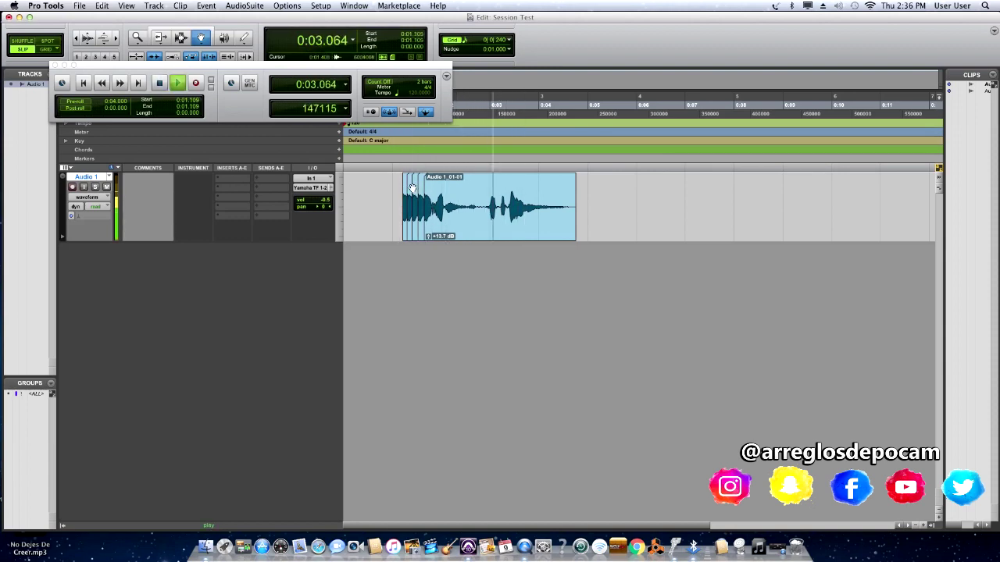
{"action": "key", "text": "space"}
Step: Add two longer stutter slices before the full clip, moving its start to 0:02.098, and play the result
{"action": "left_click", "coordinate": [464, 206]}
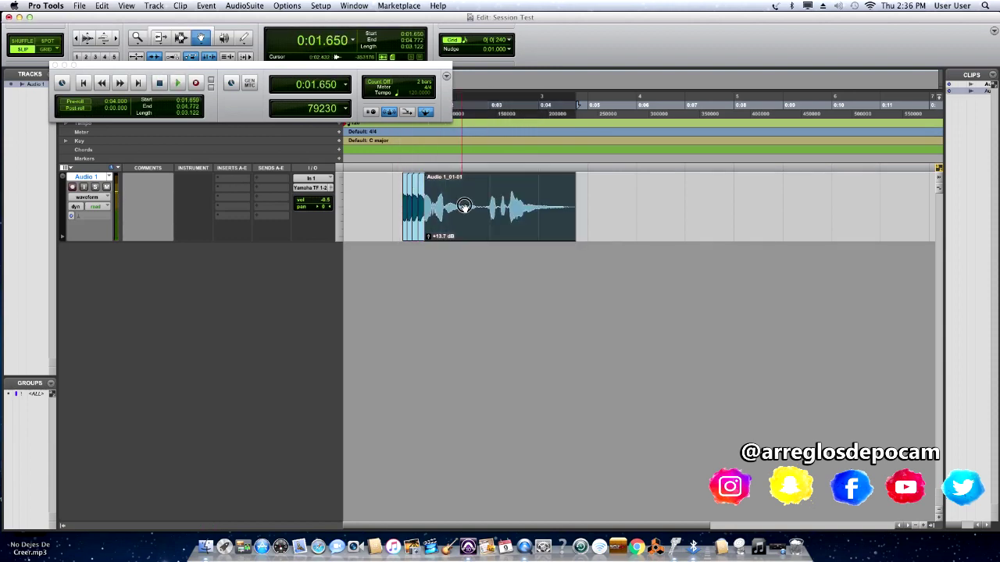
{"action": "left_click_drag", "start_coordinate": [464, 206], "coordinate": [483, 206]}
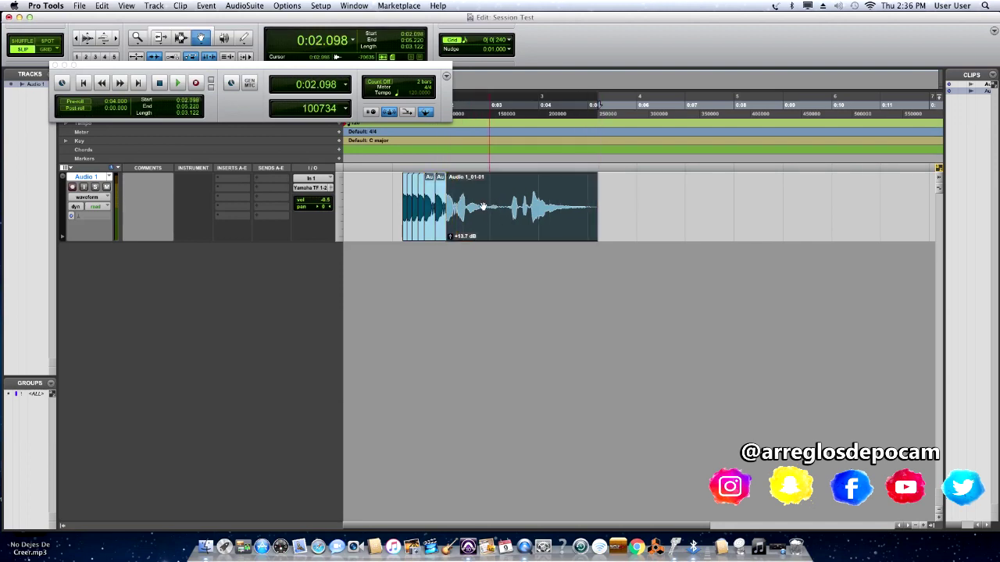
{"action": "left_click", "coordinate": [396, 143]}
{"action": "key", "text": "space"}
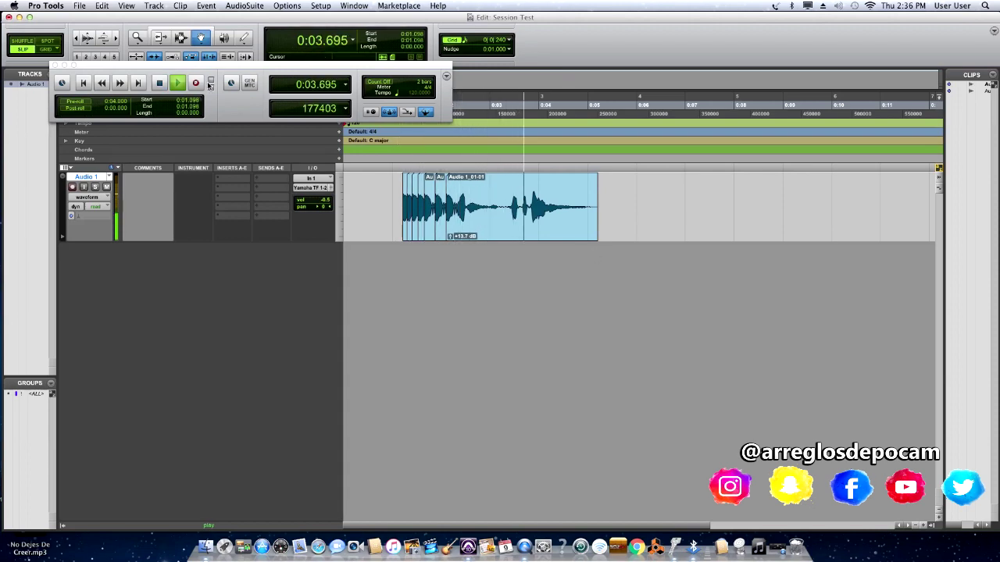
{"action": "key", "text": "F7"}
{"action": "key", "text": "space"}
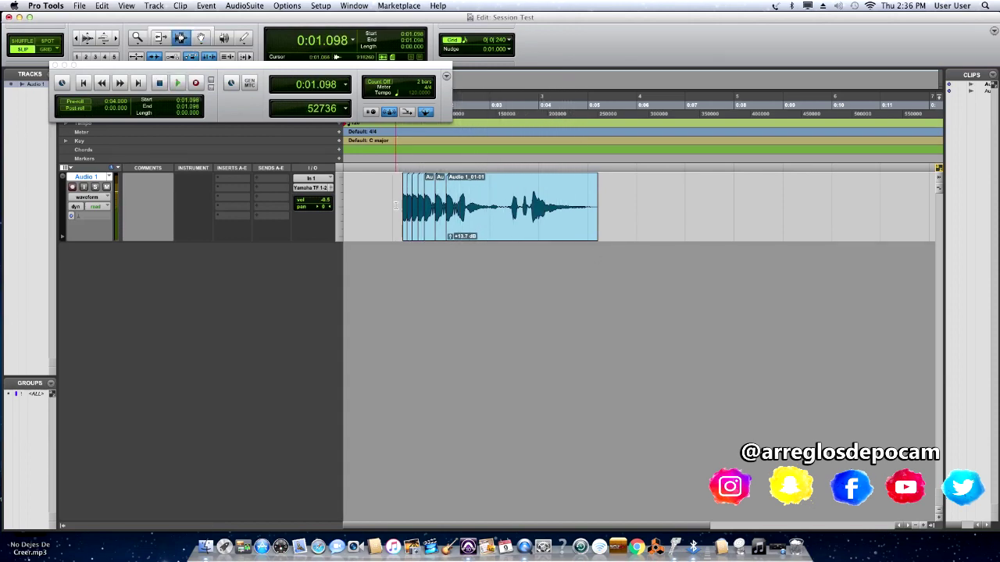
Step: Apply centered, equal-gain batch fades of 10 milliseconds across the stutter slices between 0:01.066 and 0:02.314
{"action": "left_click_drag", "start_coordinate": [396, 206], "coordinate": [457, 218]}
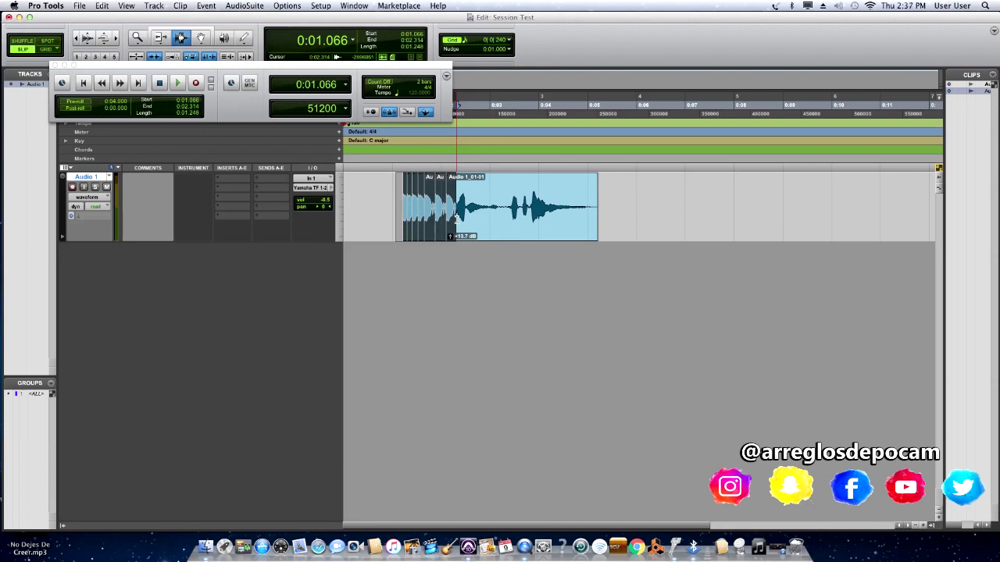
{"action": "key", "text": "super+f"}
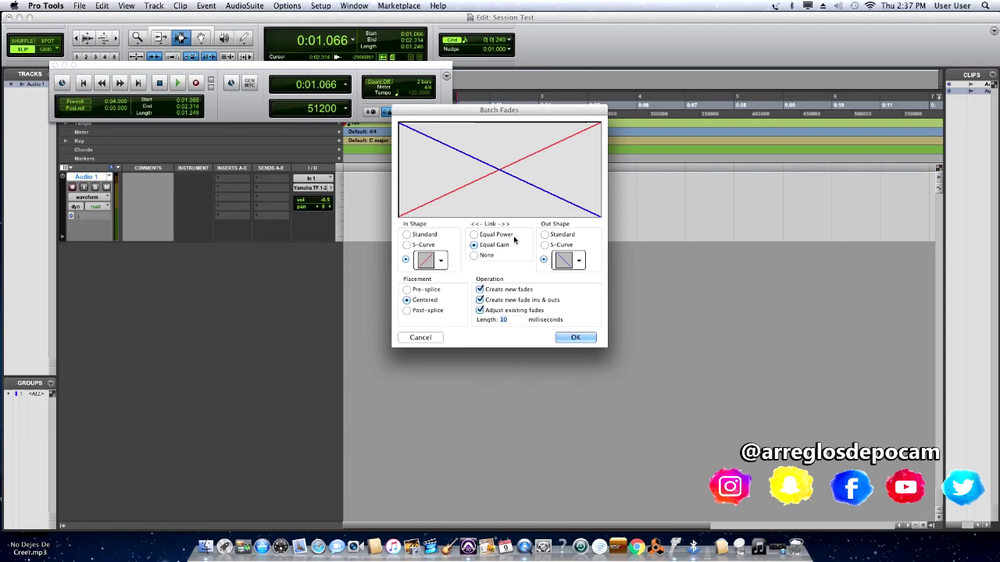
{"action": "left_click", "coordinate": [570, 337]}
Step: Play the crossfaded stutter section from 0:01.056 to check the transitions between the slices
{"action": "left_click", "coordinate": [401, 207]}
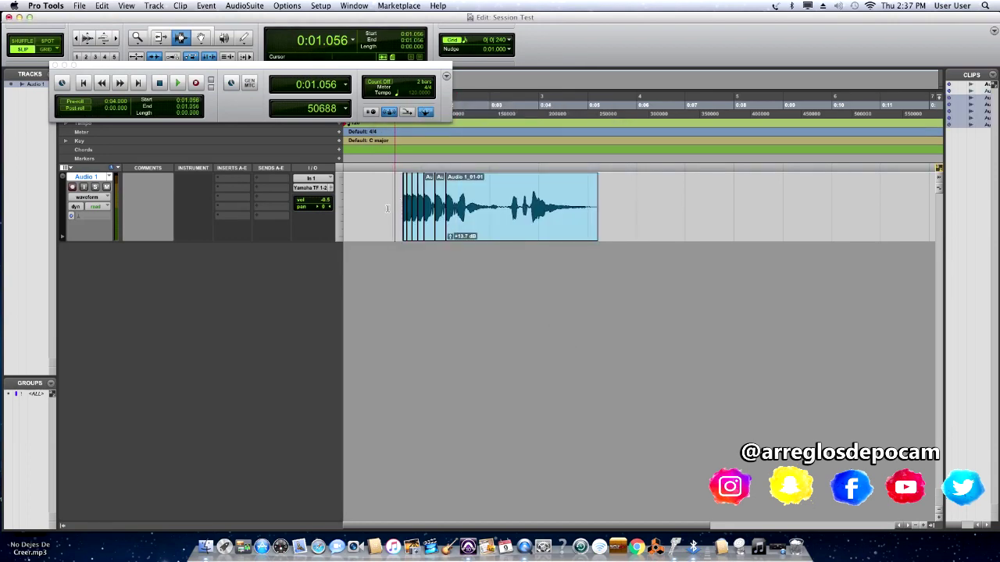
{"action": "key", "text": "super+bracketright"}
{"action": "key", "text": "space"}
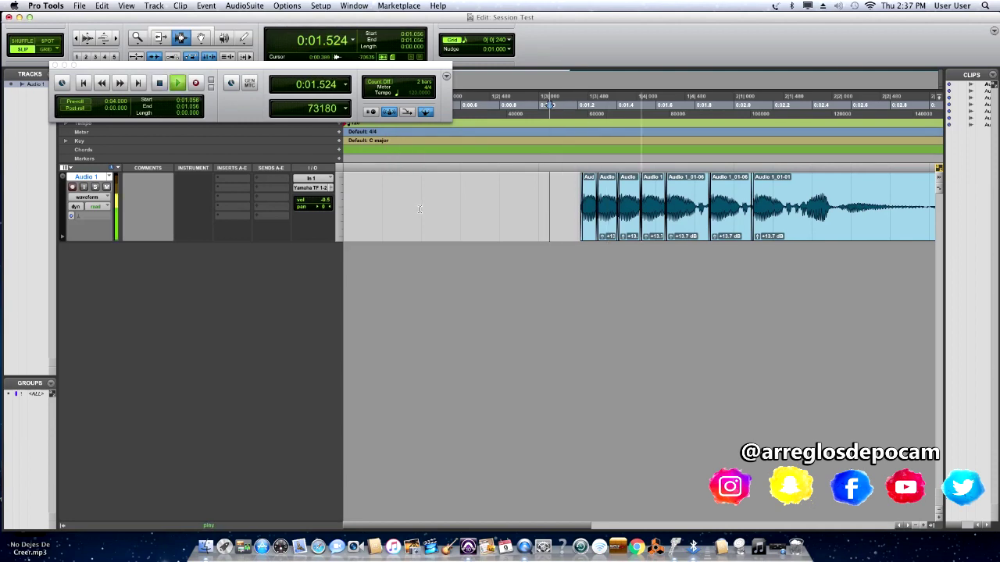
{"action": "key", "text": "super+bracketleft"}
{"action": "key", "text": "super+bracketleft"}
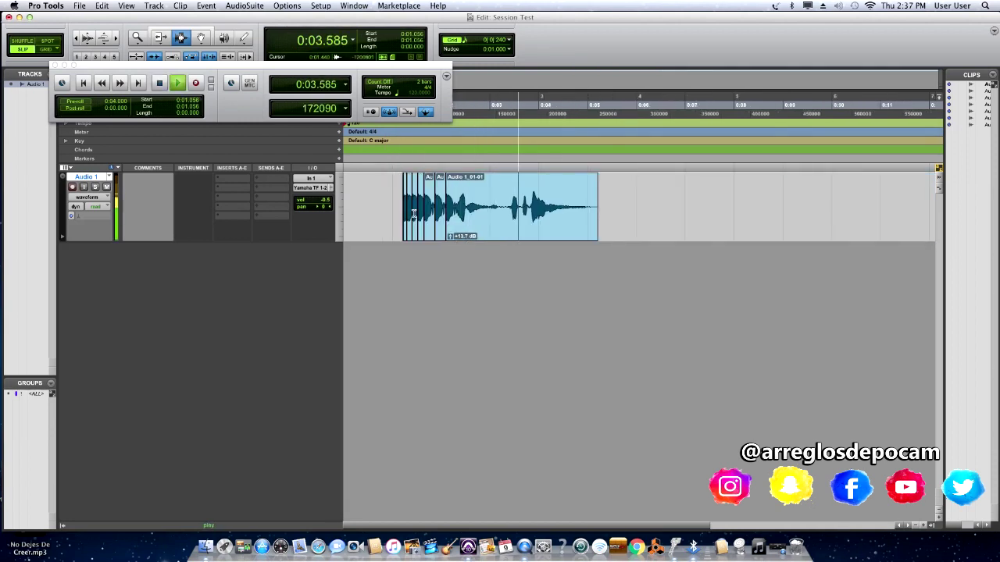
{"action": "key", "text": "space"}
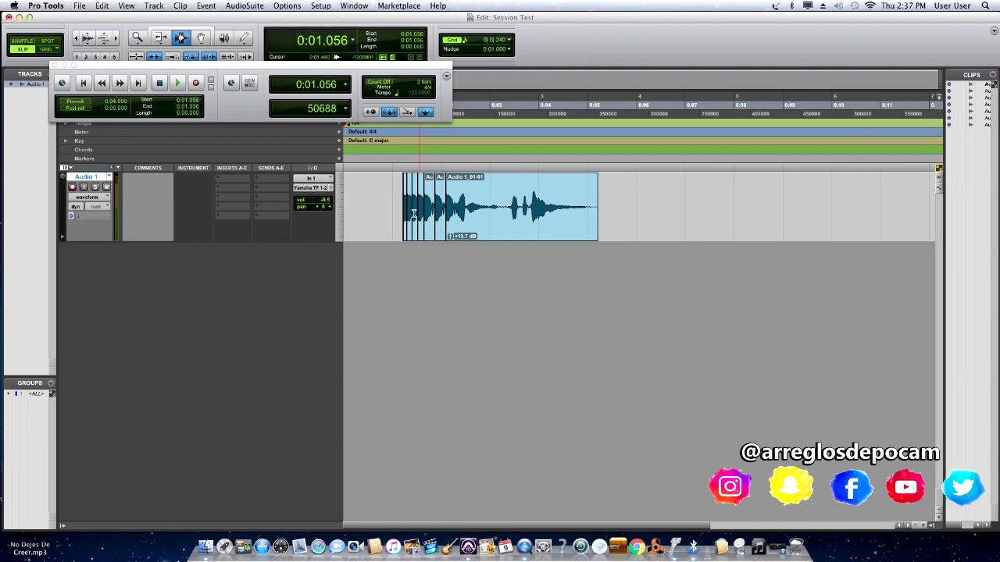
Step: Select the stutter slices from 0:01.066 up to the start of the full clip and open SoundShifter Graphic Mono
{"action": "left_click", "coordinate": [420, 202]}
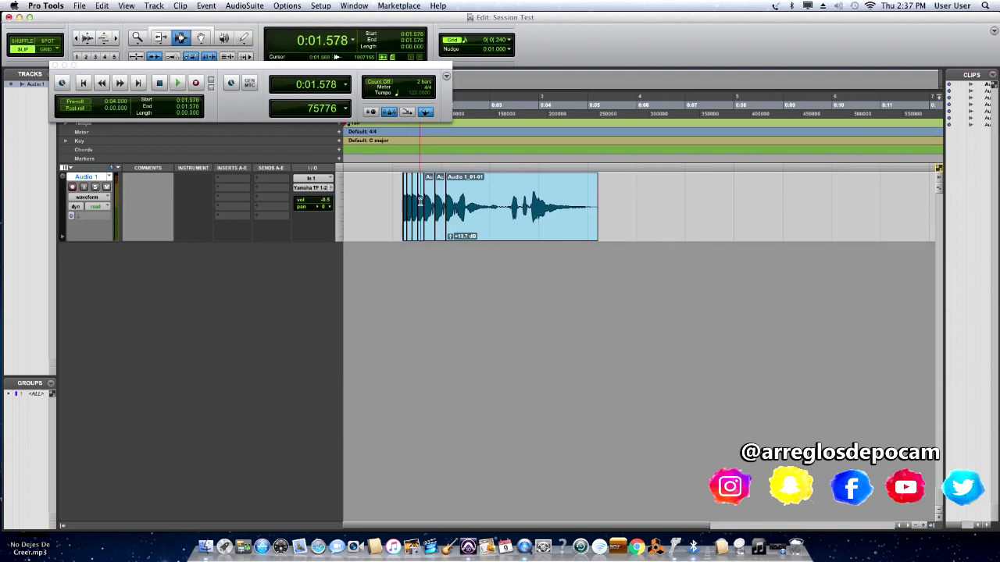
{"action": "key", "text": "super+bracketright"}
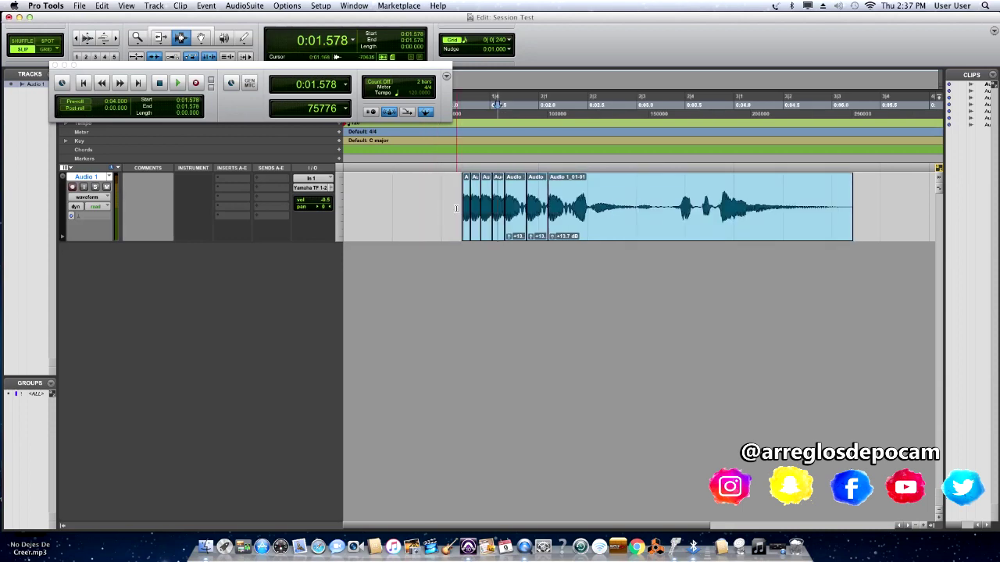
{"action": "left_click_drag", "start_coordinate": [456, 209], "coordinate": [576, 214]}
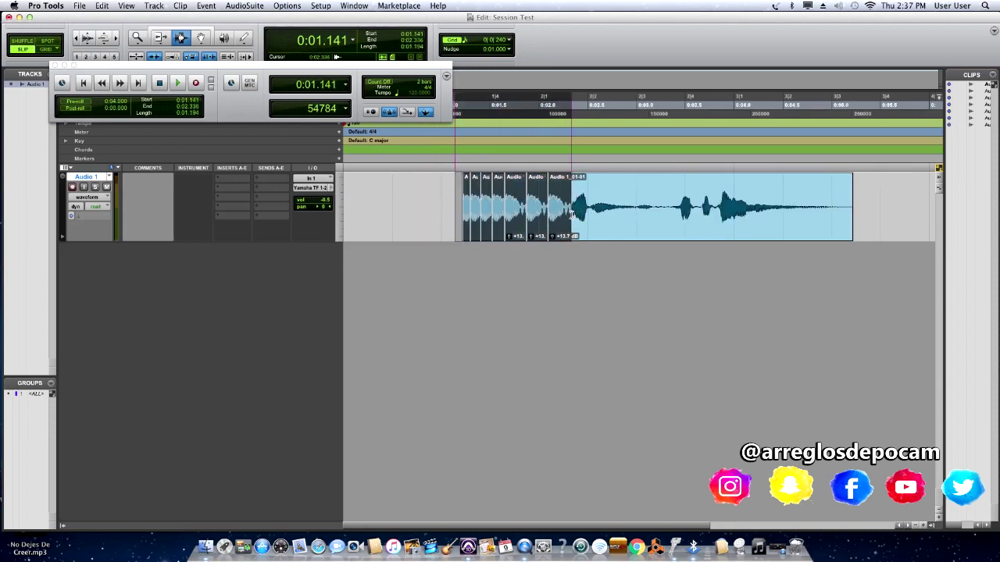
{"action": "left_click_drag", "start_coordinate": [448, 196], "coordinate": [547, 217]}
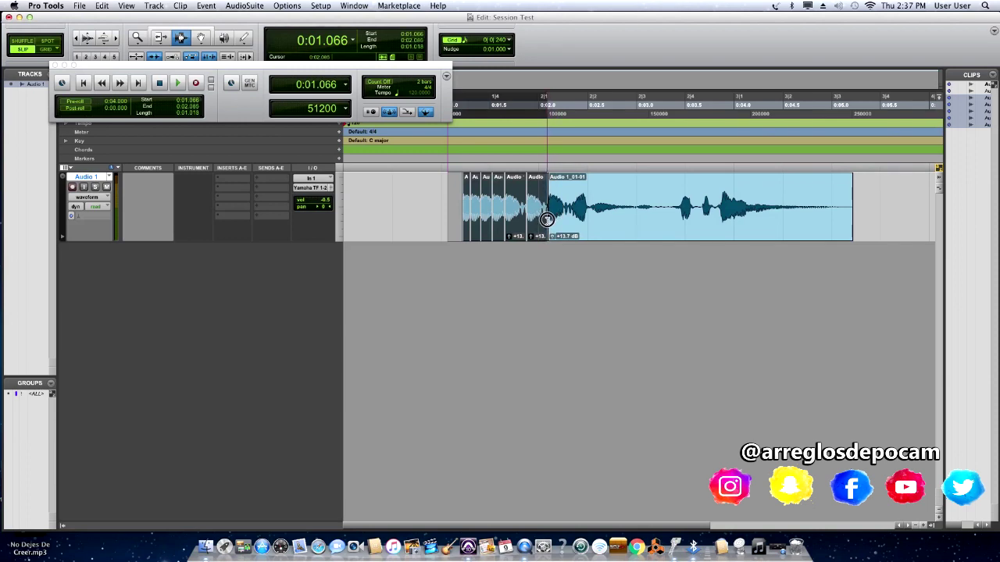
{"action": "left_click", "coordinate": [239, 5]}
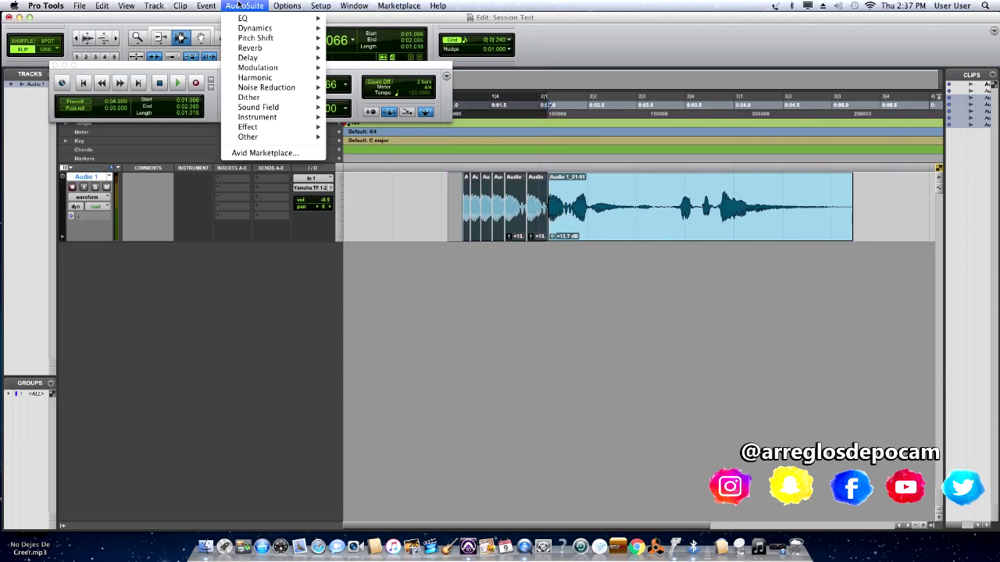
{"action": "mouse_move", "coordinate": [256, 39]}
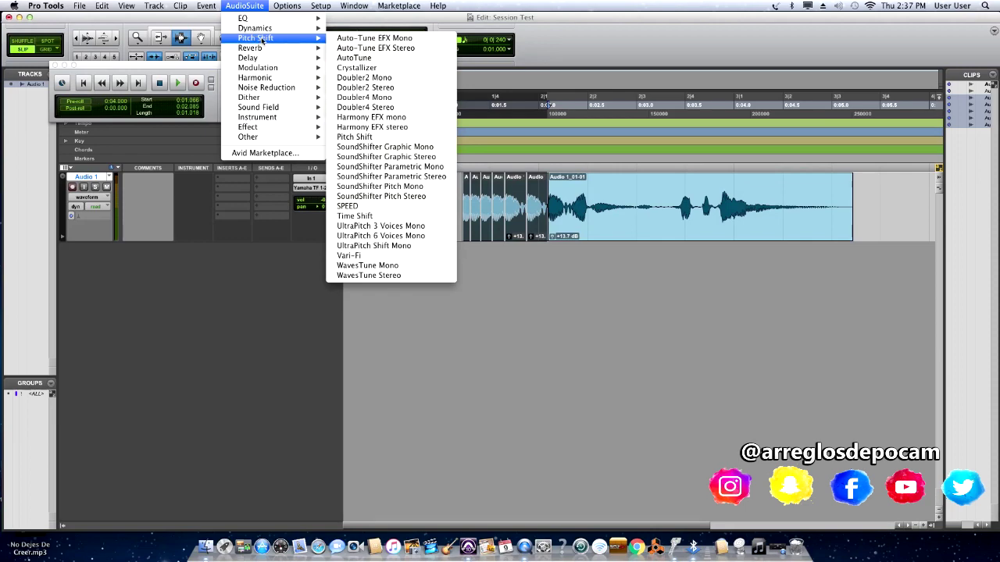
{"action": "left_click", "coordinate": [426, 147]}
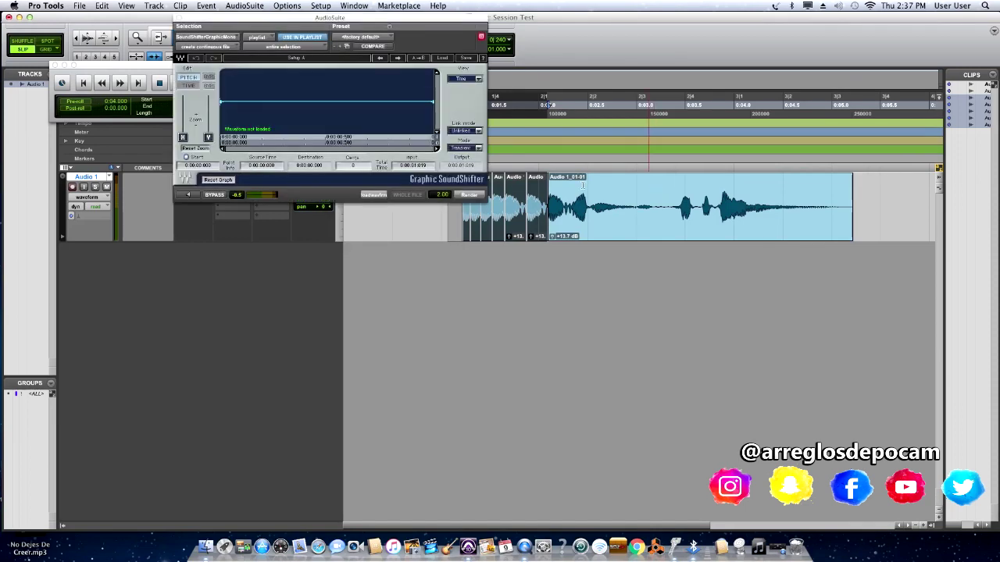
Step: Try rendering the selected stutter slices with the Varispeed Pitch Up preset
{"action": "left_click", "coordinate": [443, 59]}
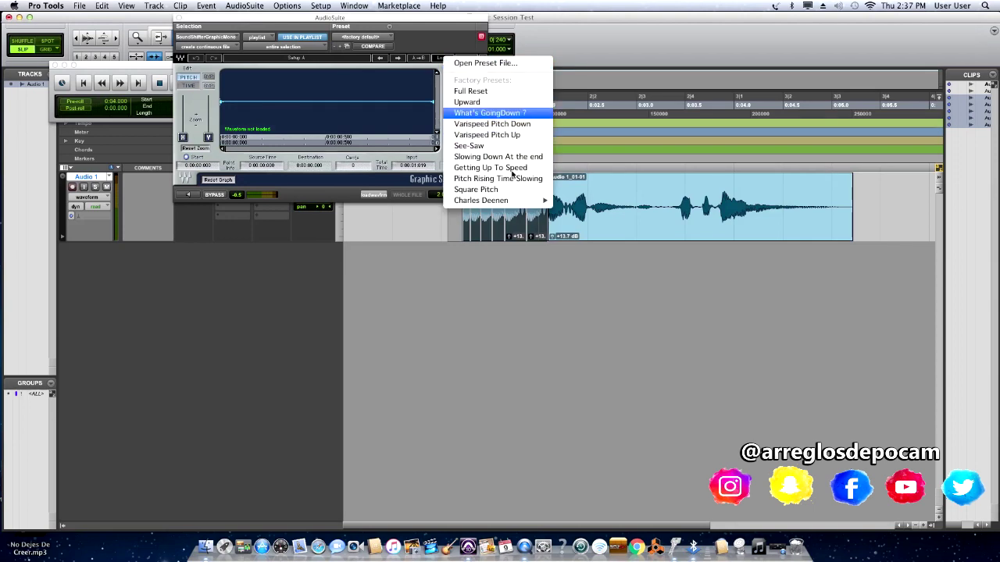
{"action": "left_click", "coordinate": [534, 135]}
{"action": "left_click", "coordinate": [469, 193]}
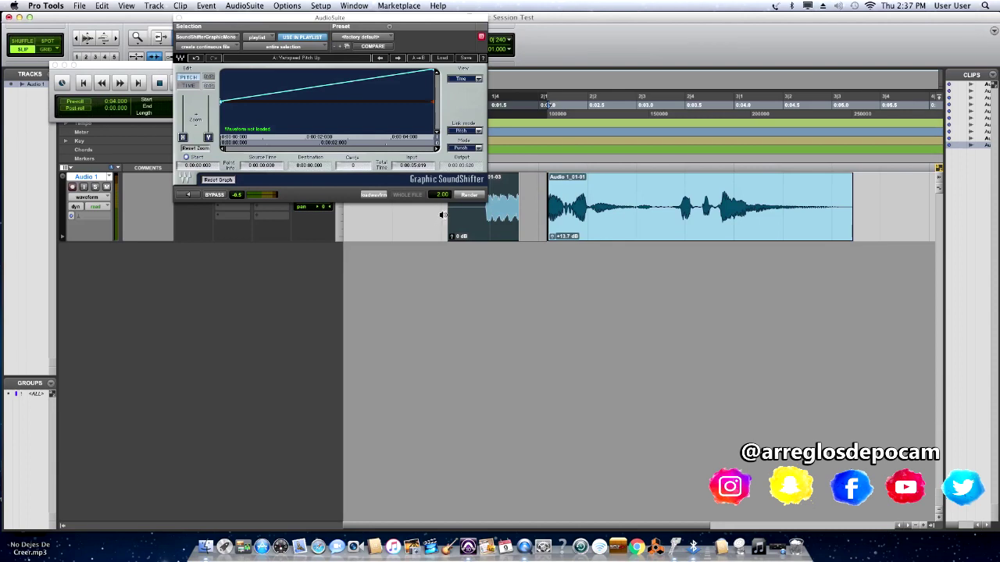
Step: Load the What's GoingDown ? preset and render it onto the selected stutter slices
{"action": "left_click", "coordinate": [446, 59]}
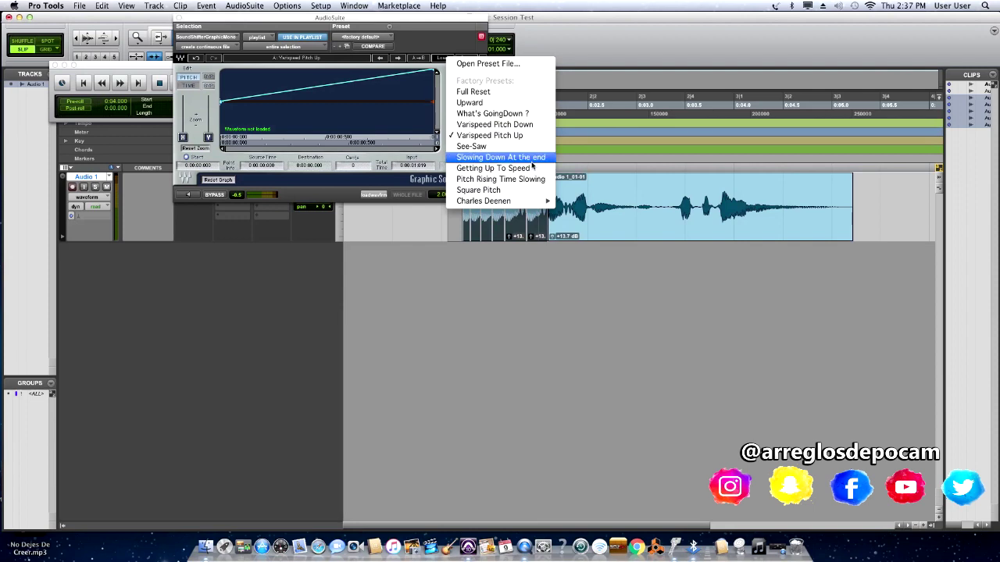
{"action": "left_click", "coordinate": [526, 115]}
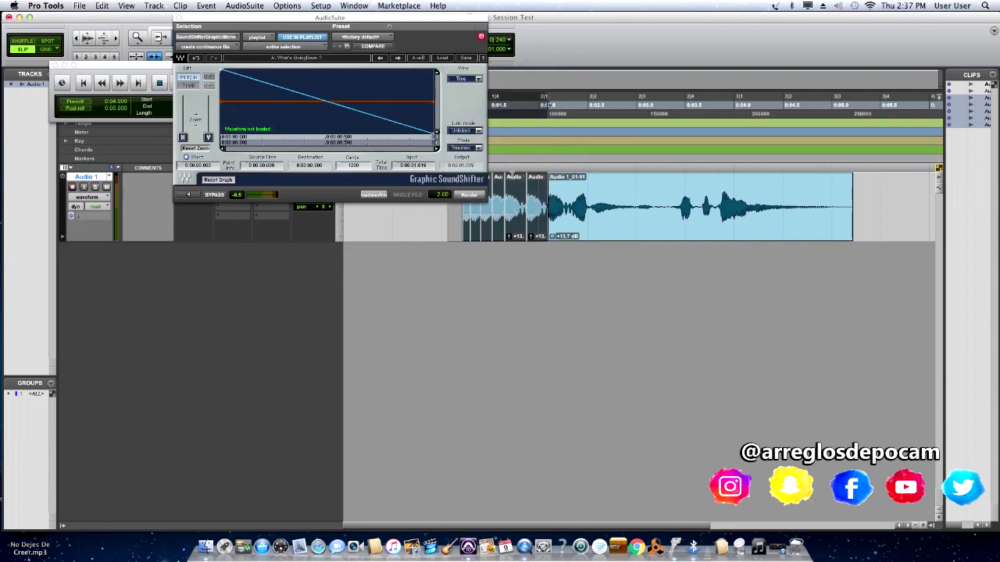
{"action": "left_click", "coordinate": [469, 194]}
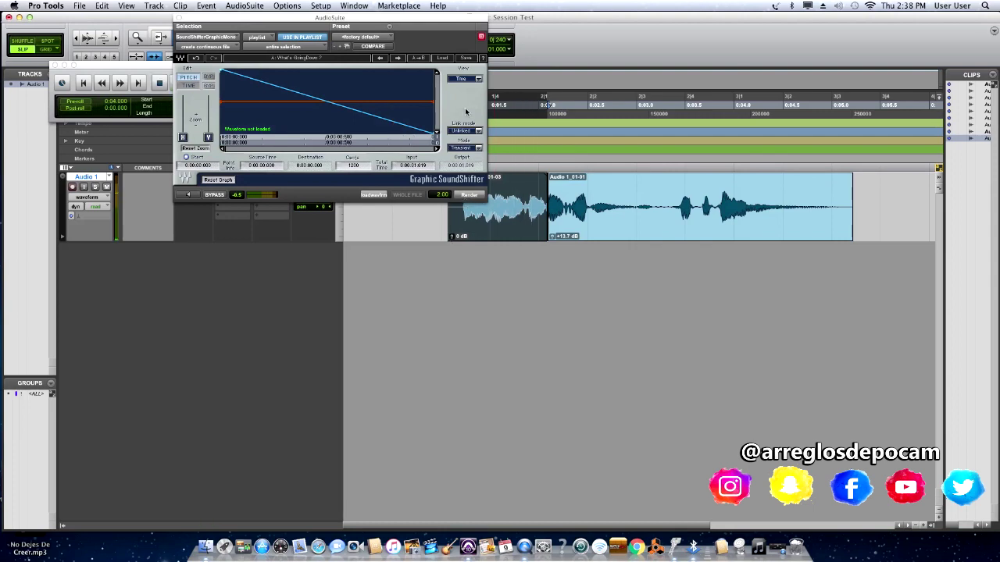
Step: Play the pitch-processed stutter section from 0:01.066 and again from 0:01.146 to hear the falling pitch effect
{"action": "left_click_drag", "start_coordinate": [455, 29], "coordinate": [356, 39]}
{"action": "left_click", "coordinate": [448, 145]}
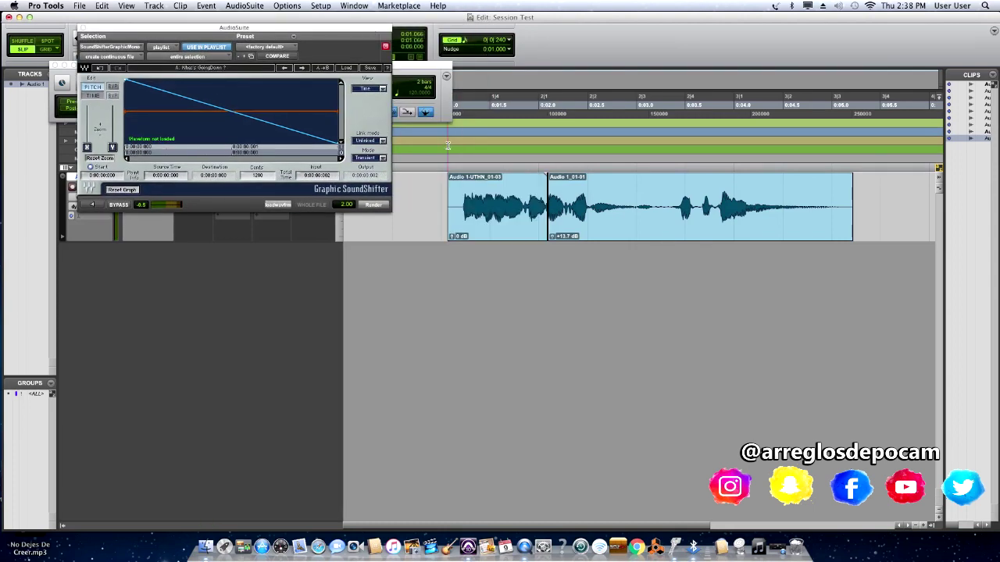
{"action": "key", "text": "space"}
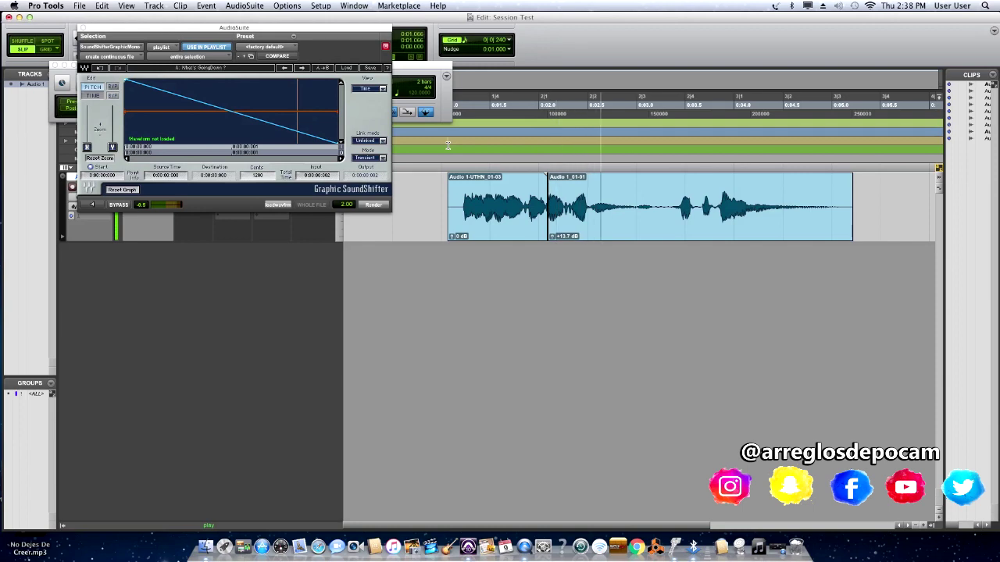
{"action": "left_click", "coordinate": [456, 133]}
{"action": "key", "text": "space"}
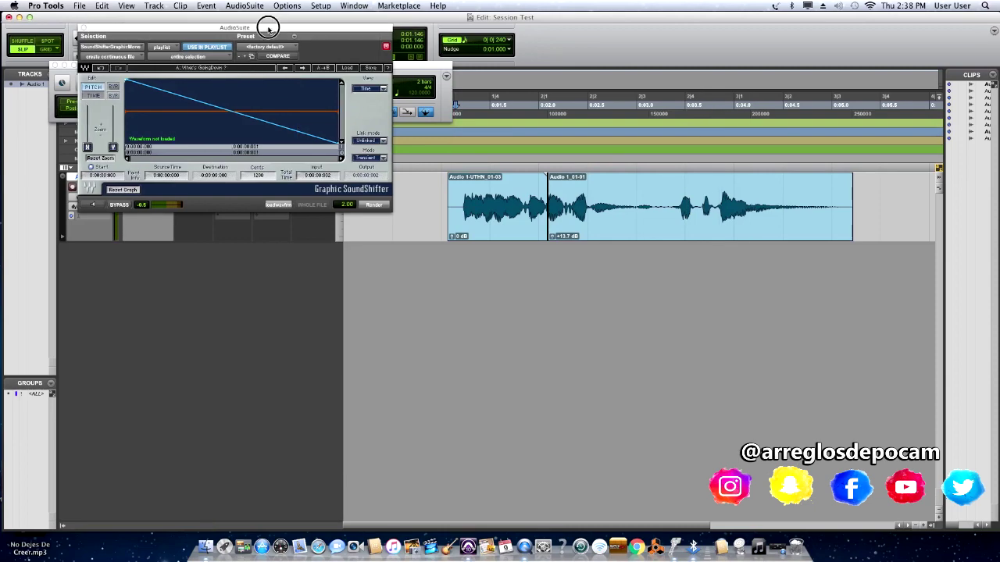
Step: Undo the What's GoingDown ? render on the stutter slices and close the SoundShifter window
{"action": "left_click_drag", "start_coordinate": [268, 27], "coordinate": [278, 6]}
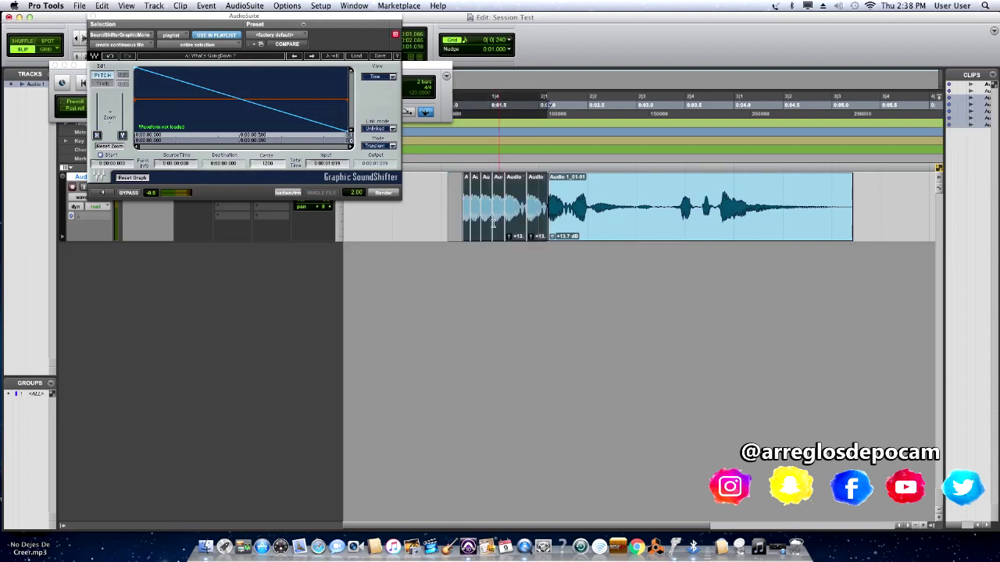
{"action": "left_click", "coordinate": [494, 223]}
{"action": "key", "text": "super+bracketright"}
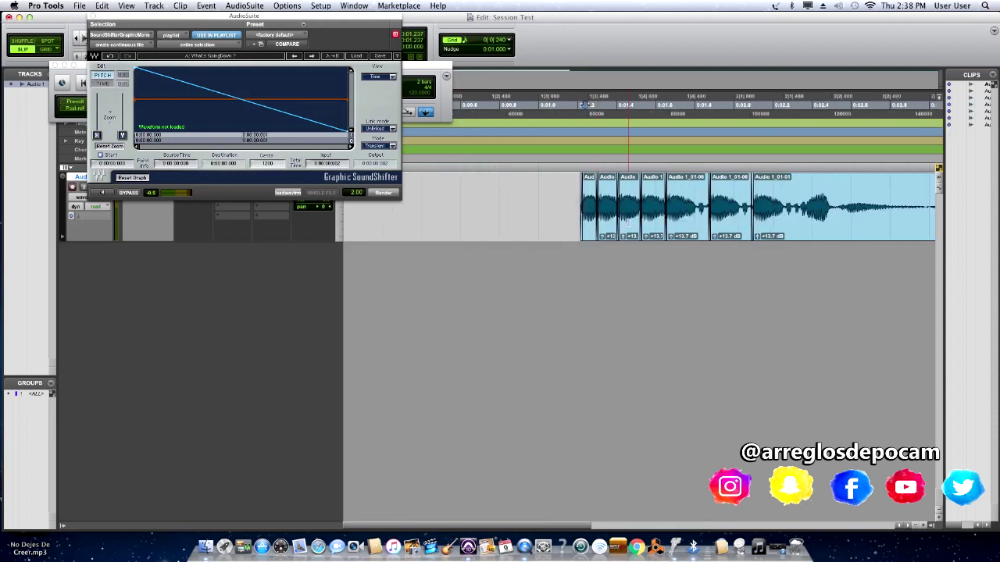
{"action": "key", "text": "super+bracketleft"}
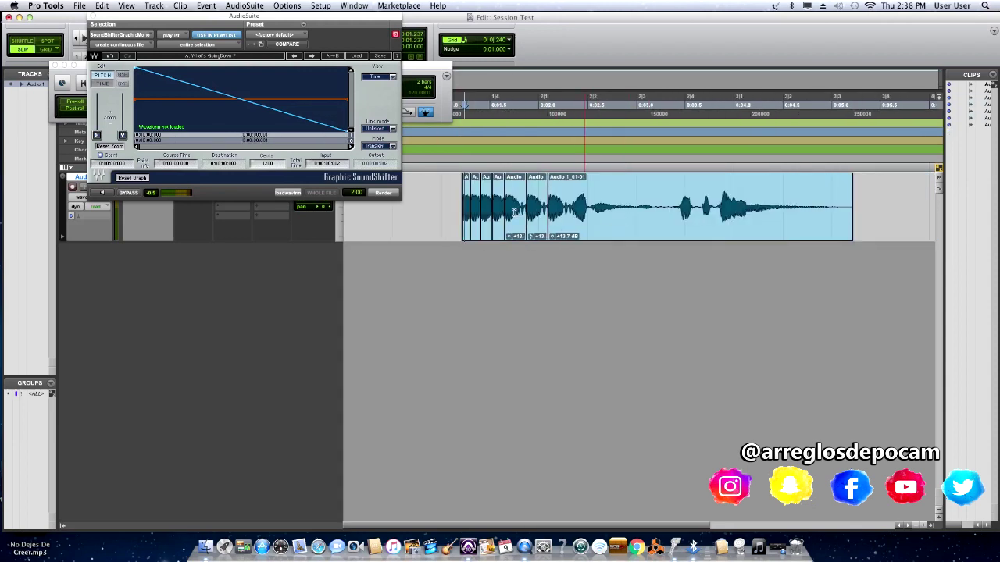
{"action": "left_click", "coordinate": [93, 15]}
Step: Select the first stutter slice at 0:01.213 and open the Time Shift processor for it
{"action": "left_click", "coordinate": [471, 195]}
{"action": "key", "text": "super+bracketright"}
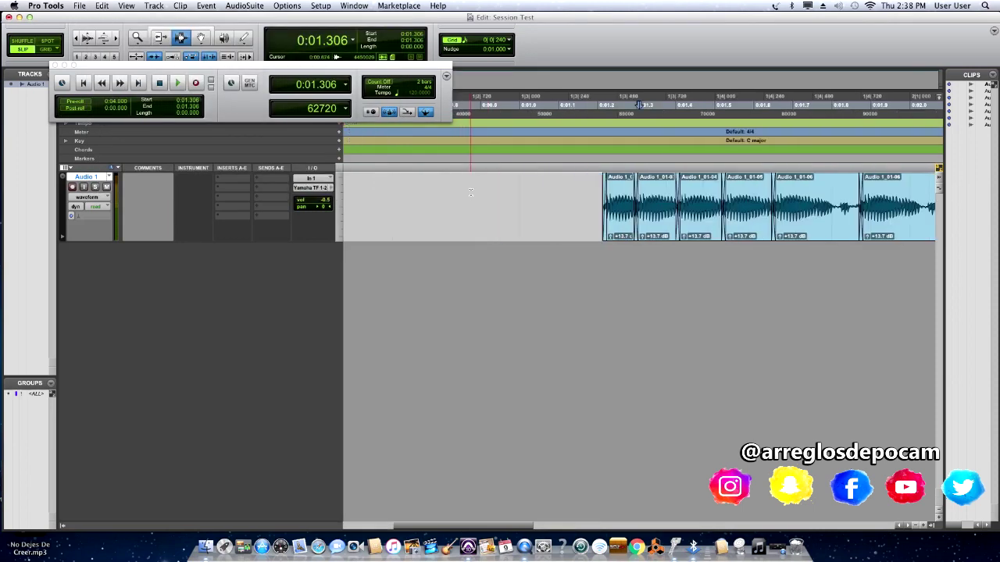
{"action": "key", "text": "super+bracketleft"}
{"action": "double_click", "coordinate": [591, 208]}
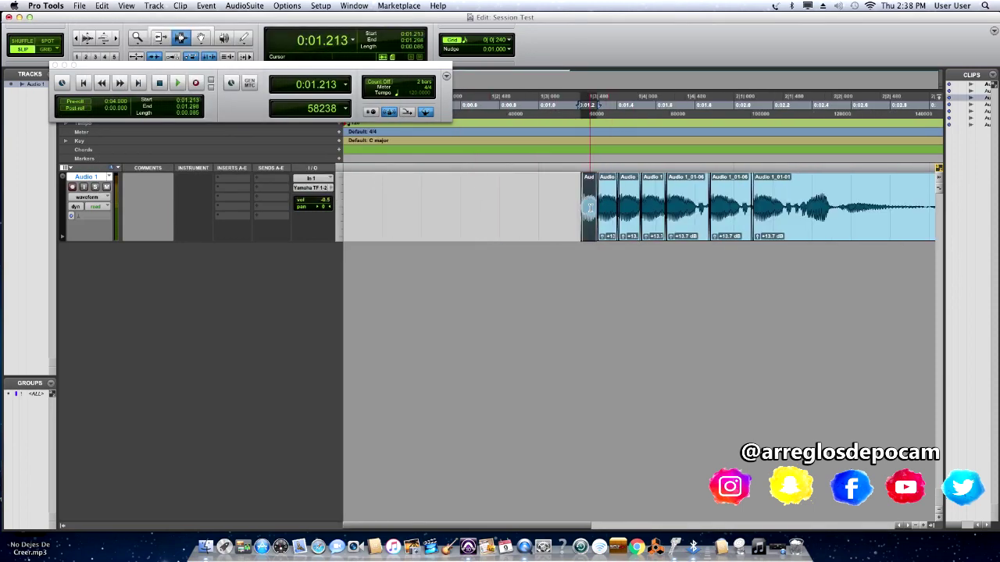
{"action": "left_click", "coordinate": [244, 6]}
{"action": "mouse_move", "coordinate": [266, 39]}
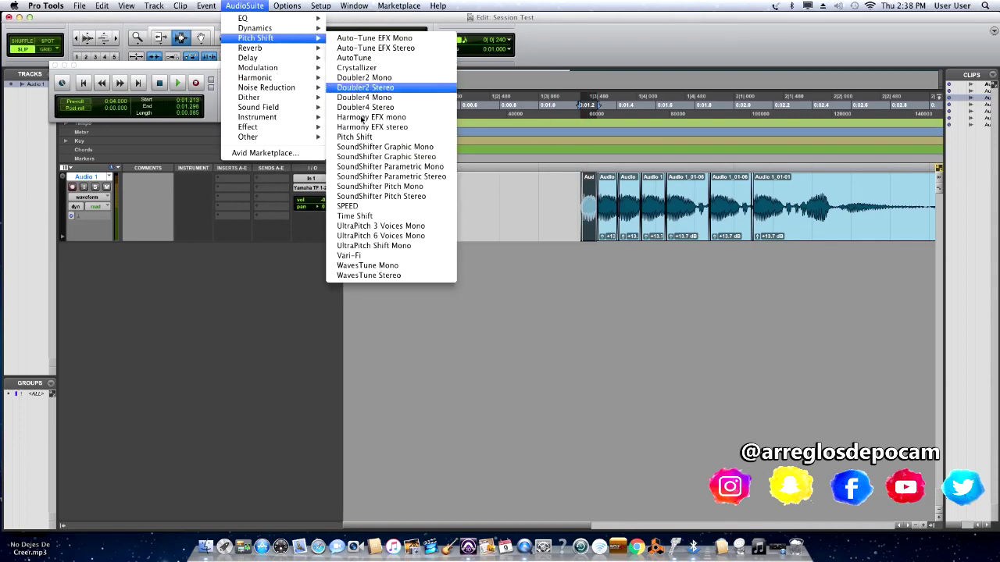
{"action": "left_click", "coordinate": [379, 215]}
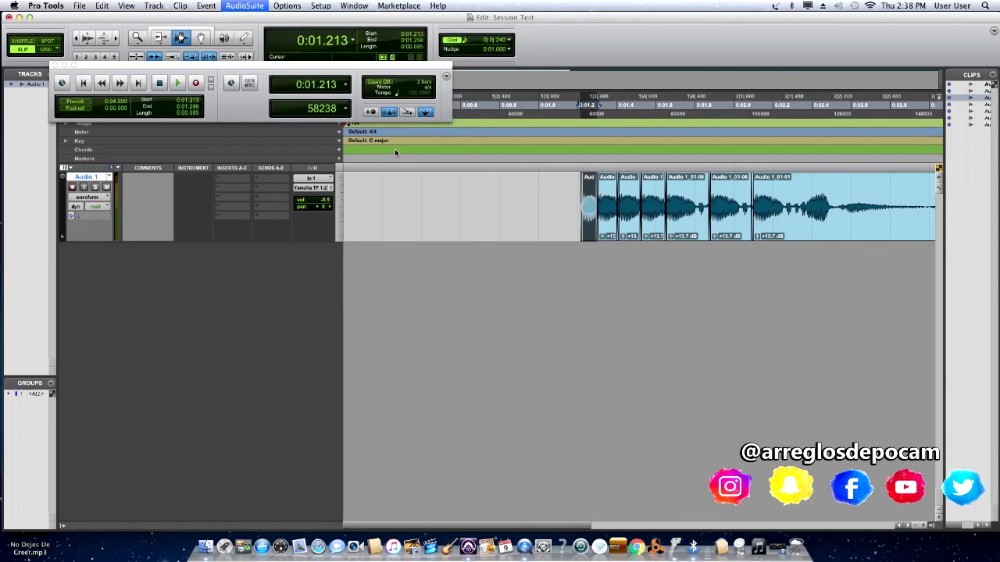
{"action": "left_click_drag", "start_coordinate": [286, 29], "coordinate": [330, 18]}
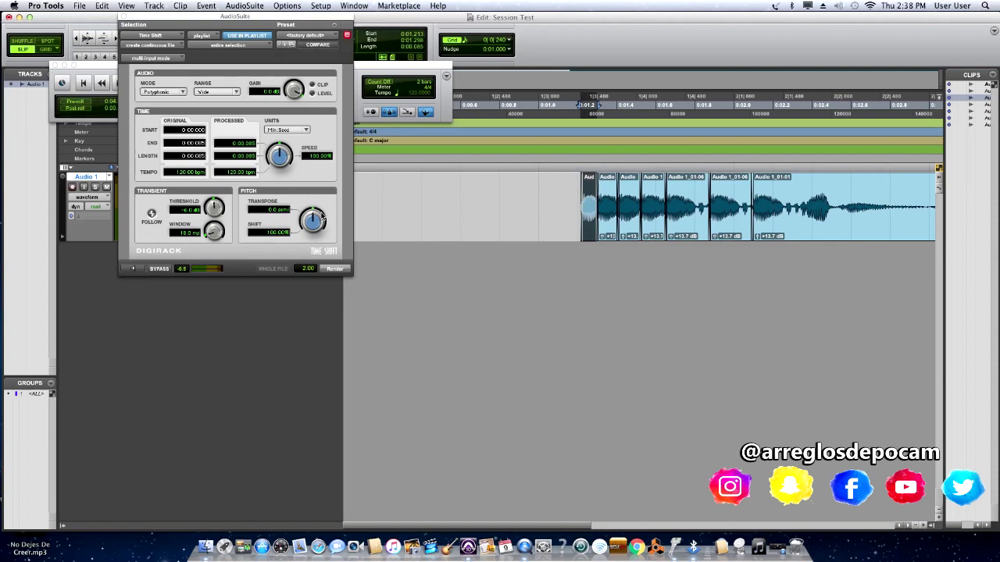
Step: Render the first stutter slice transposed 15.81 semitones and the second one transposed 9.82 semitones with Time Shift
{"action": "left_click_drag", "start_coordinate": [315, 223], "coordinate": [329, 184]}
{"action": "left_click", "coordinate": [342, 270]}
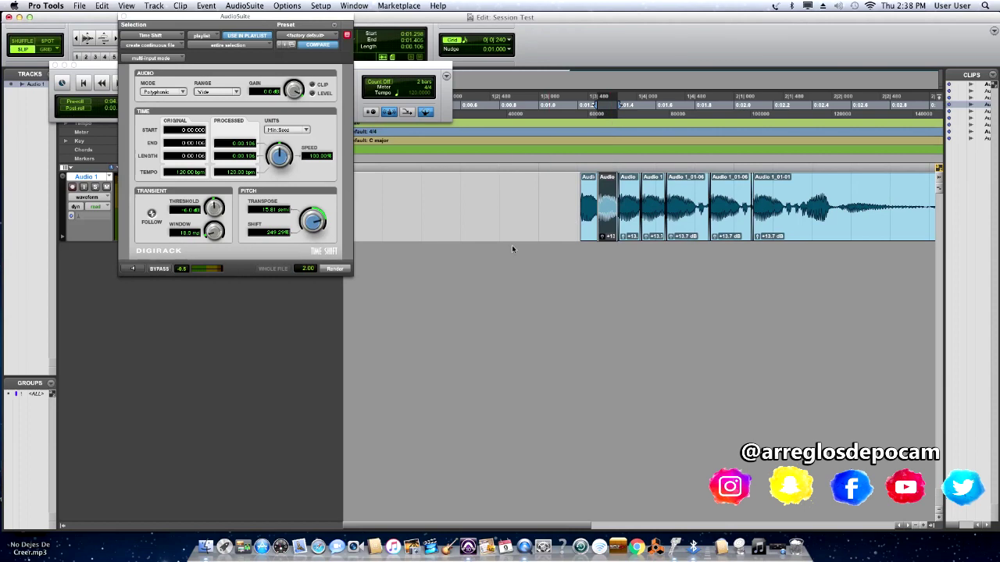
{"action": "left_click", "coordinate": [344, 271]}
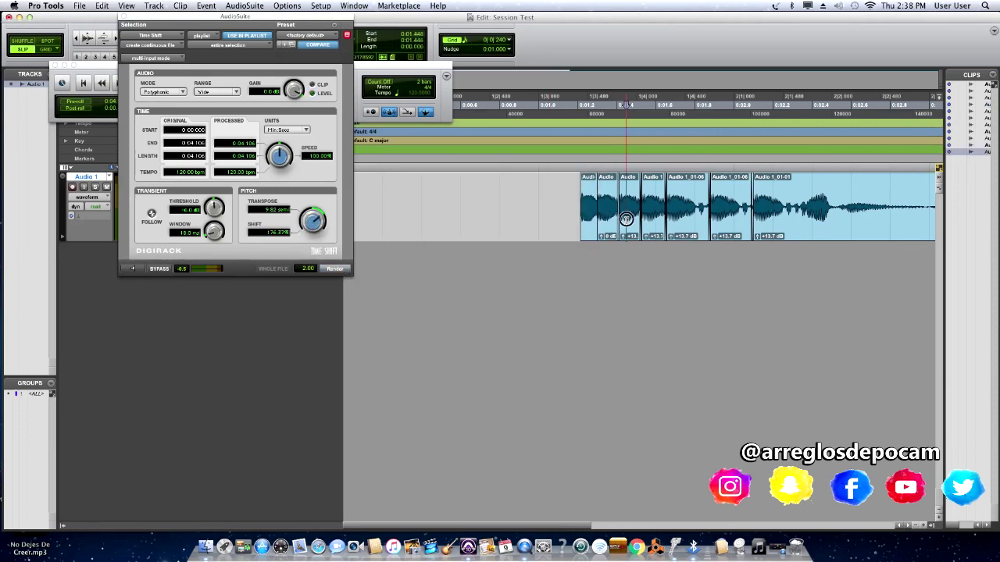
Step: Render the third stutter slice transposed 5.99 semitones and the fourth one transposed 1.44 semitones
{"action": "left_click_drag", "start_coordinate": [321, 222], "coordinate": [316, 238]}
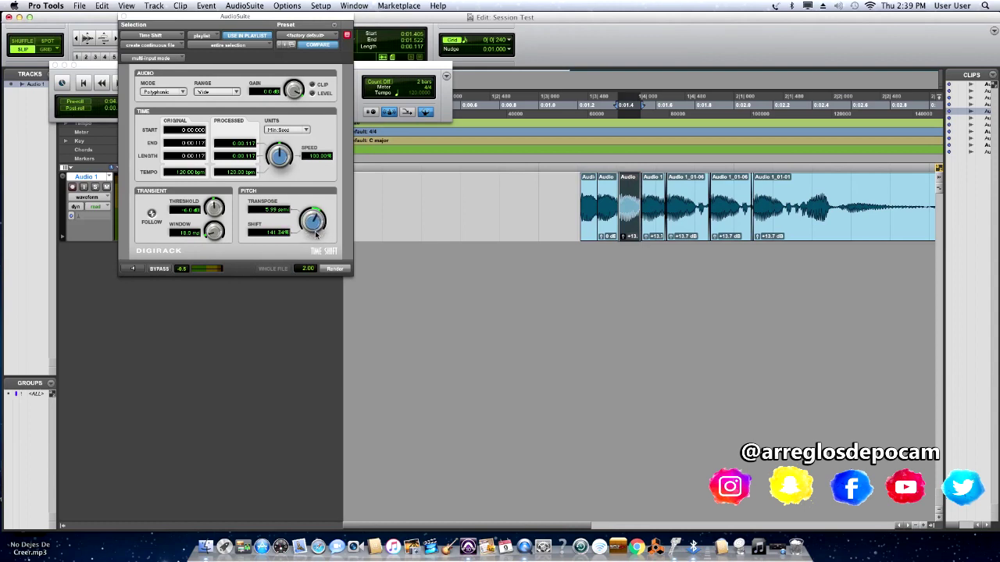
{"action": "left_click", "coordinate": [334, 268]}
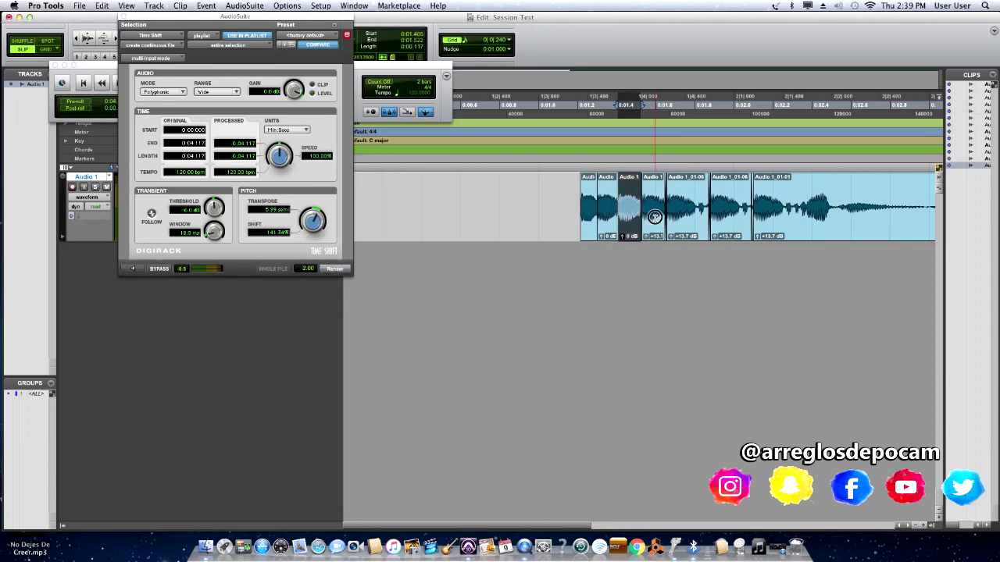
{"action": "key", "text": "ctrl+Tab"}
{"action": "left_click_drag", "start_coordinate": [326, 229], "coordinate": [321, 242]}
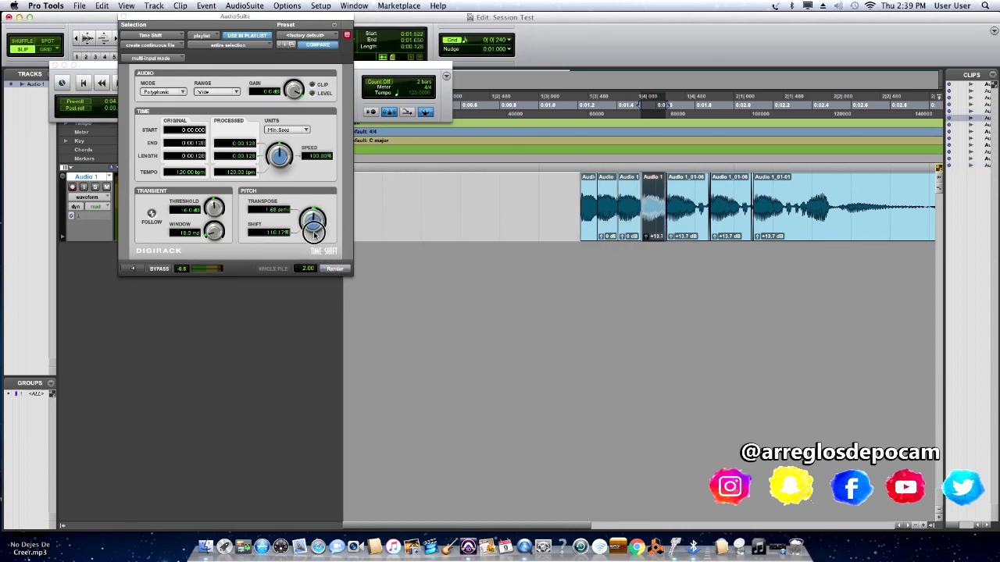
{"action": "left_click", "coordinate": [339, 269]}
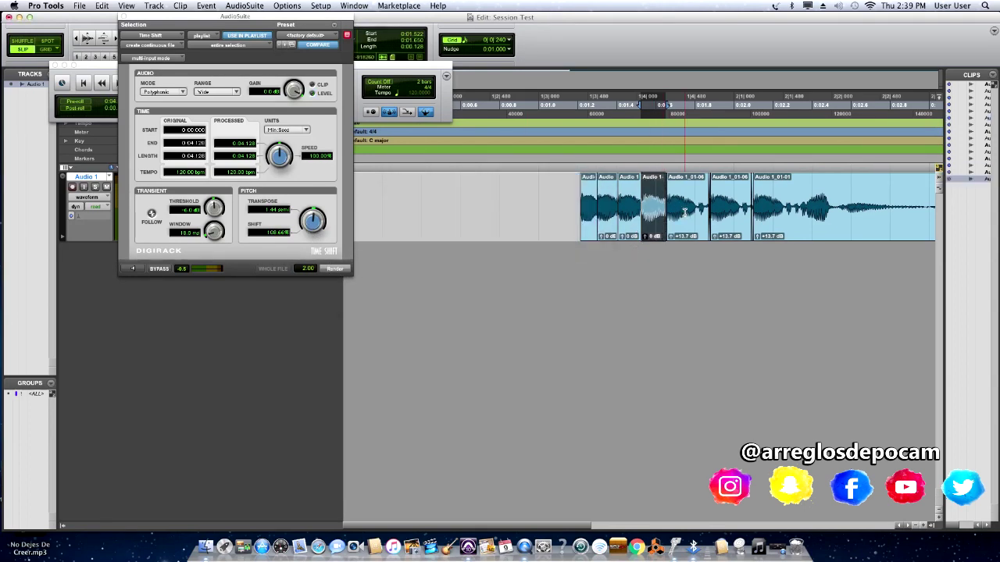
Step: Render the fifth stutter slice transposed -3.35 semitones and the sixth one transposed -7.67 semitones
{"action": "key", "text": "ctrl+Tab"}
{"action": "left_click_drag", "start_coordinate": [322, 223], "coordinate": [322, 244]}
{"action": "left_click", "coordinate": [335, 269]}
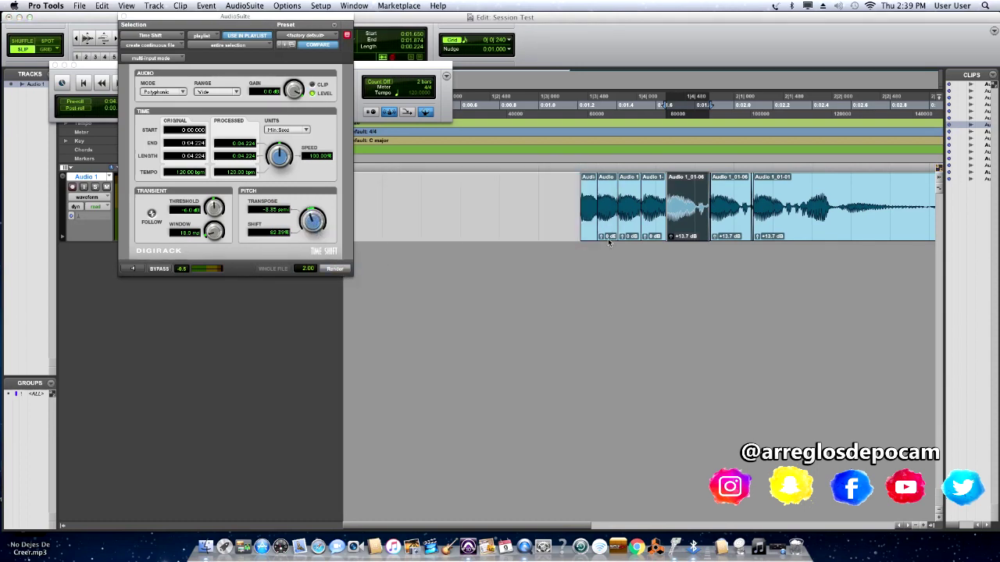
{"action": "left_click", "coordinate": [738, 214]}
{"action": "double_click", "coordinate": [738, 215]}
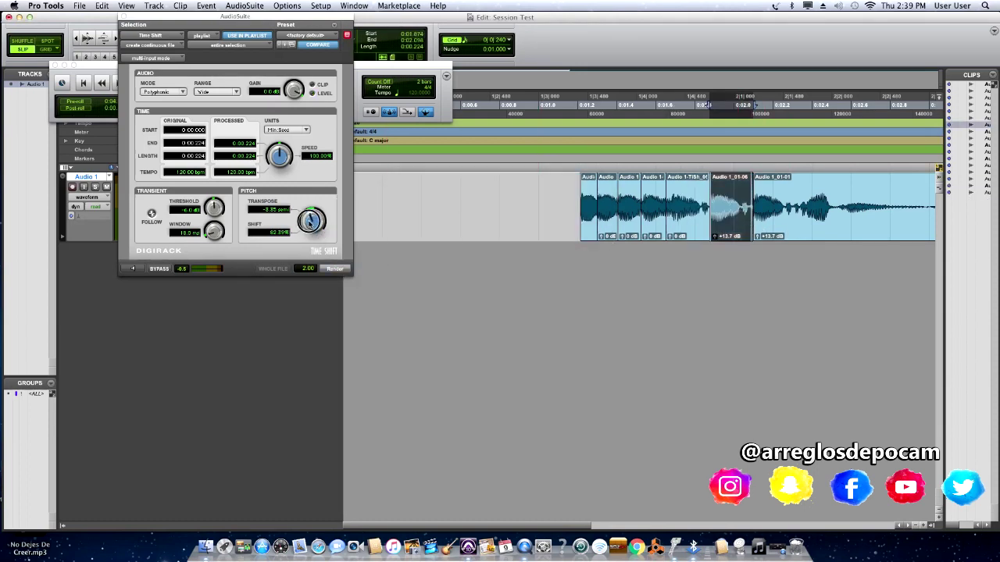
{"action": "left_click_drag", "start_coordinate": [313, 235], "coordinate": [313, 228]}
{"action": "left_click", "coordinate": [335, 269]}
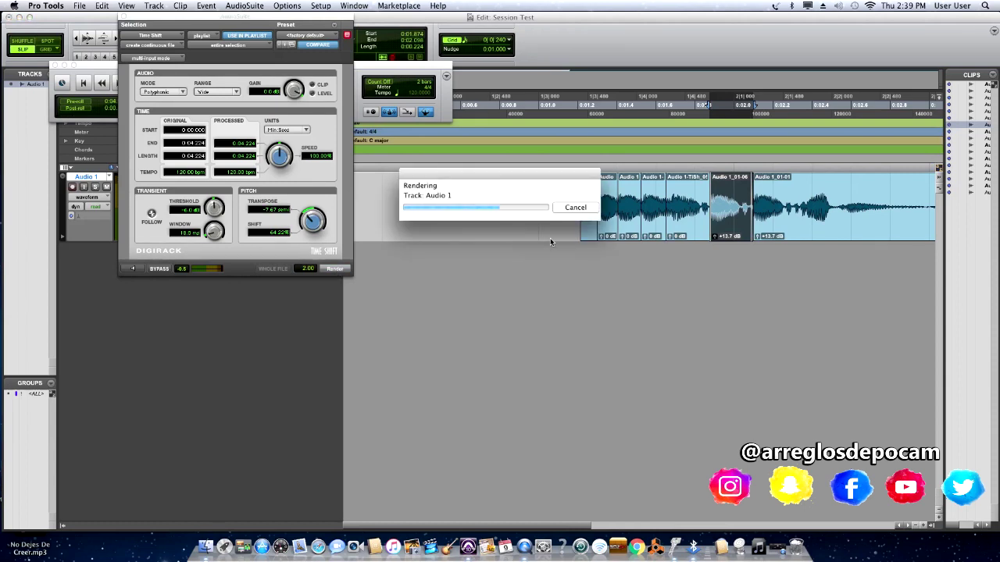
Step: Play the individually transposed slices from 0:01.074 and again from 0:01.141 to hear the stepwise pitch drop
{"action": "left_click", "coordinate": [564, 217]}
{"action": "left_click", "coordinate": [552, 215]}
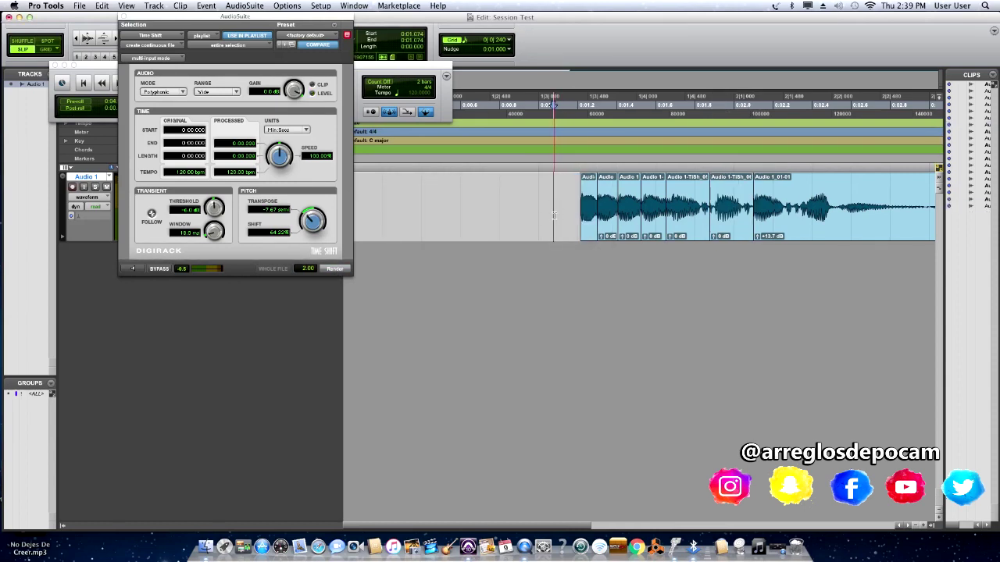
{"action": "key", "text": "space"}
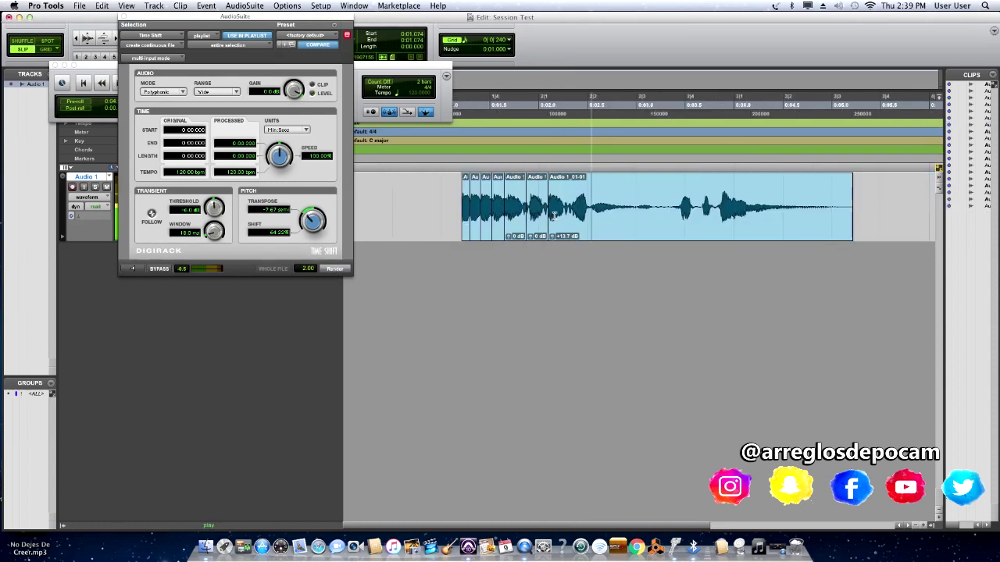
{"action": "left_click", "coordinate": [456, 205]}
{"action": "key", "text": "space"}
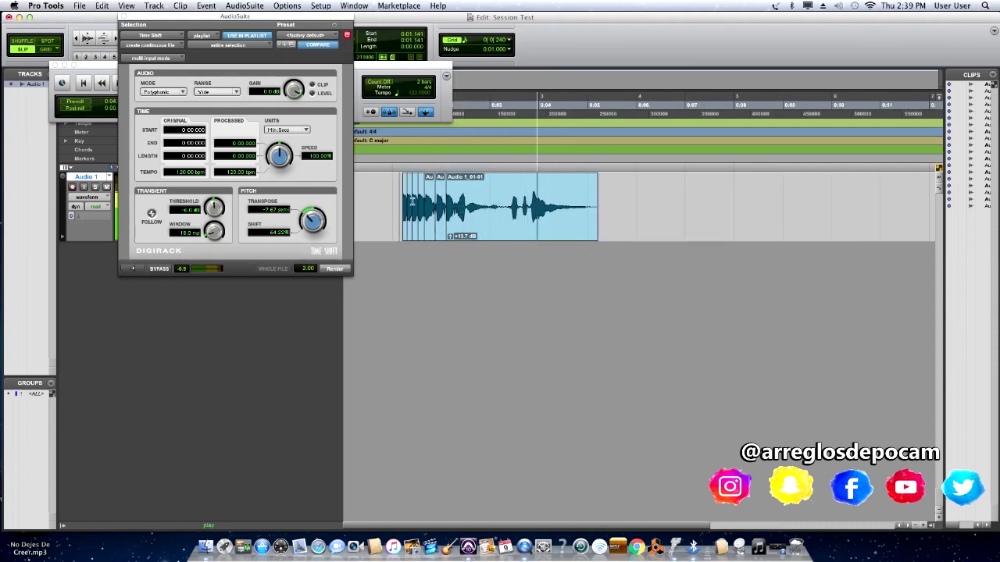
{"action": "key", "text": "space"}
{"action": "key", "text": "space"}
{"action": "key", "text": "space"}
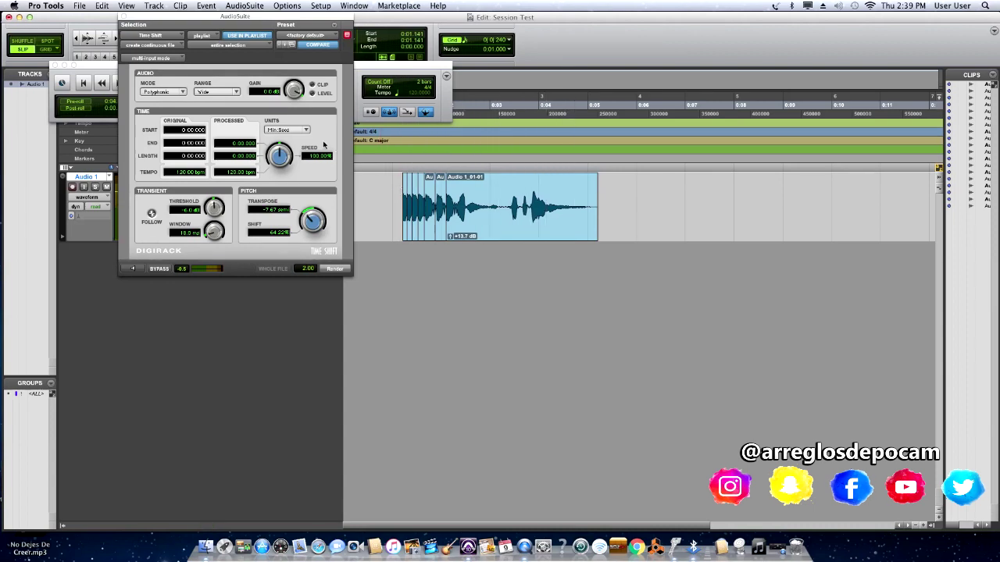
Step: Close the Time Shift window and undo its renders on the stutter slices
{"action": "left_click_drag", "start_coordinate": [290, 17], "coordinate": [294, 24]}
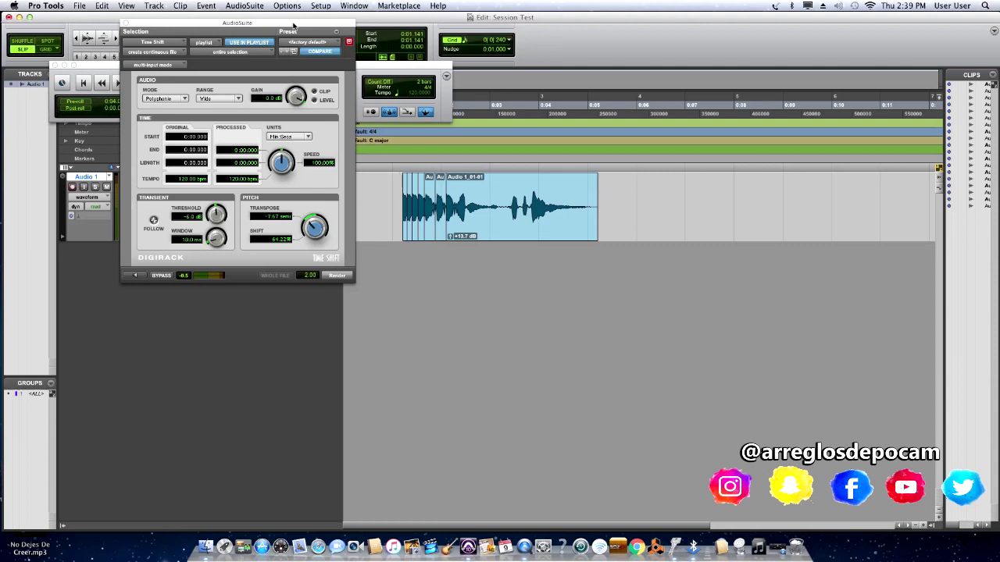
{"action": "left_click", "coordinate": [125, 23]}
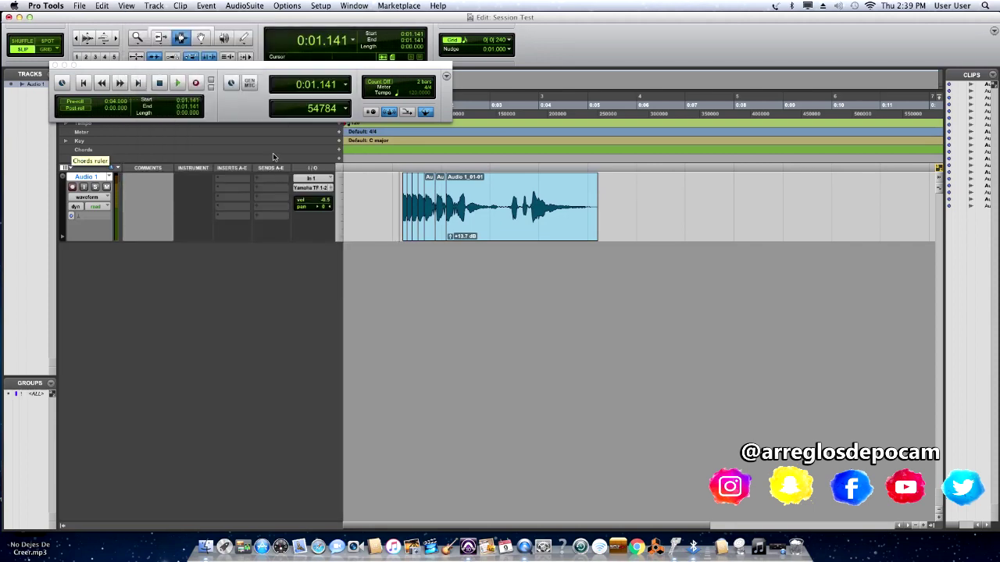
{"action": "key", "text": "Tab"}
{"action": "key", "text": "shift+Tab"}
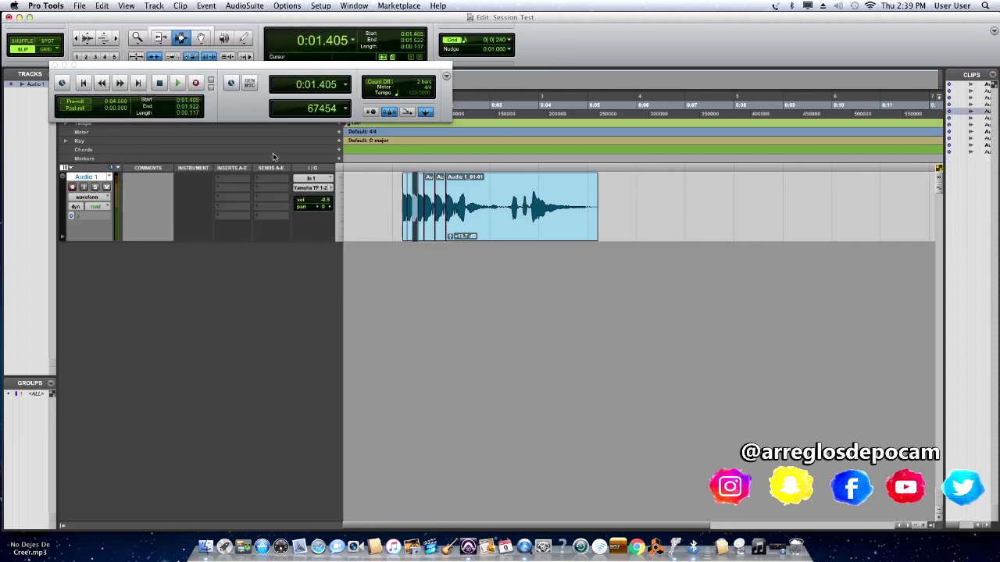
{"action": "key", "text": "alt+Tab"}
{"action": "key", "text": "shift+Tab"}
{"action": "key", "text": "alt+Tab"}
{"action": "key", "text": "shift+Tab"}
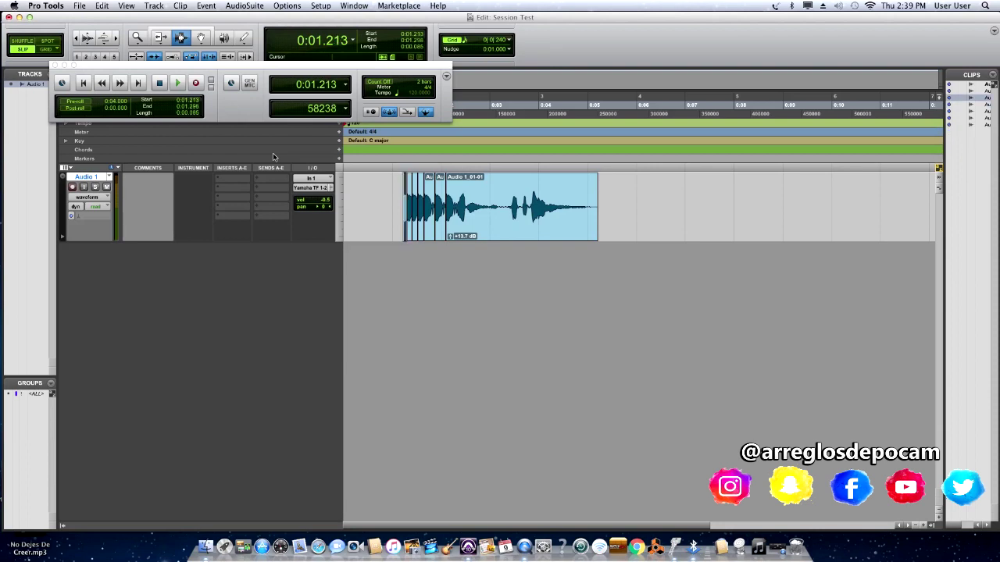
{"action": "left_click", "coordinate": [415, 199]}
{"action": "left_click", "coordinate": [416, 197]}
{"action": "scroll", "coordinate": [414, 198], "scroll_direction": "up", "scroll_amount": 2}
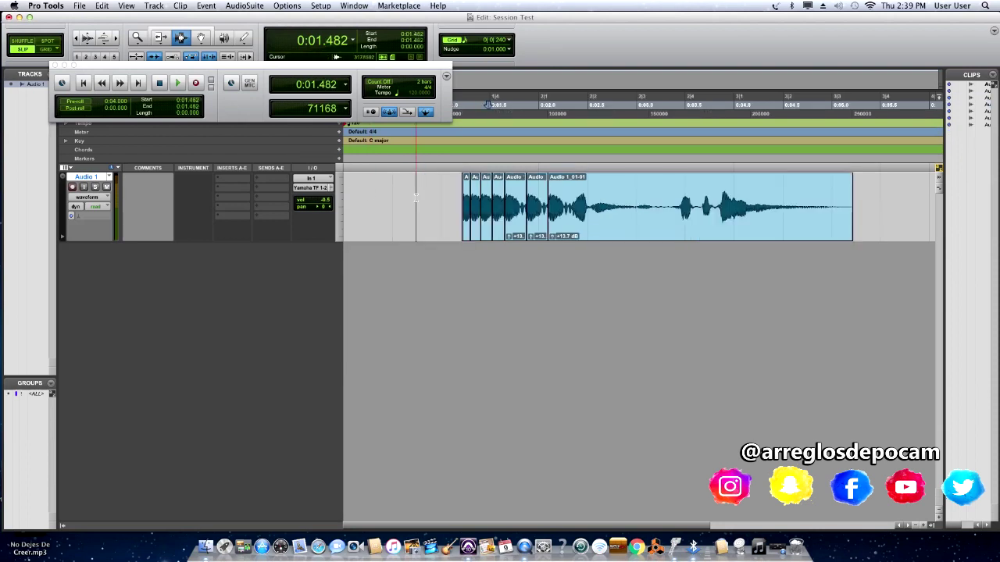
{"action": "scroll", "coordinate": [412, 196], "scroll_direction": "down", "scroll_amount": 2}
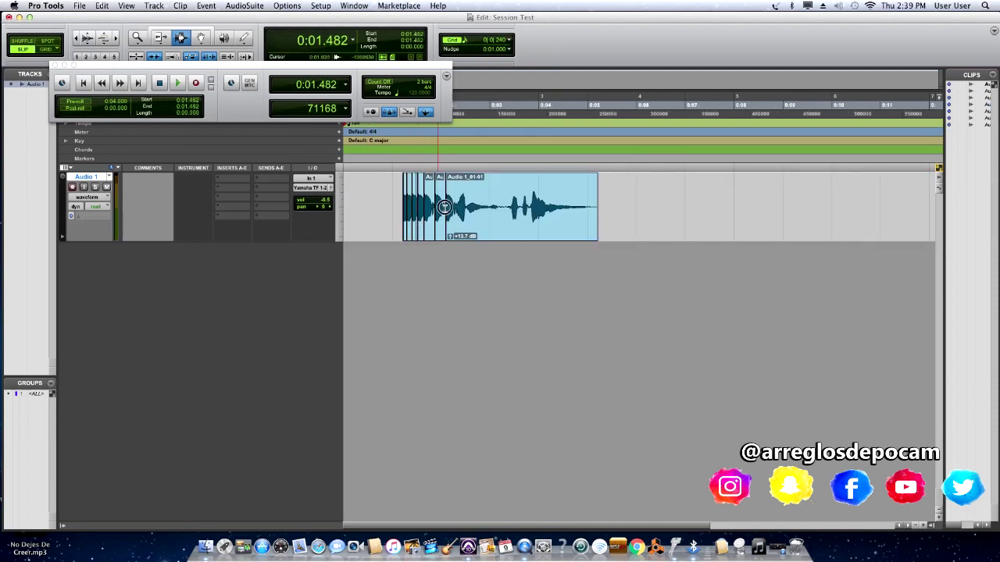
{"action": "left_click", "coordinate": [445, 207]}
{"action": "left_click", "coordinate": [383, 198]}
{"action": "left_click", "coordinate": [429, 209]}
{"action": "scroll", "coordinate": [429, 209], "scroll_direction": "up", "scroll_amount": 1}
{"action": "scroll", "coordinate": [414, 204], "scroll_direction": "down", "scroll_amount": 1}
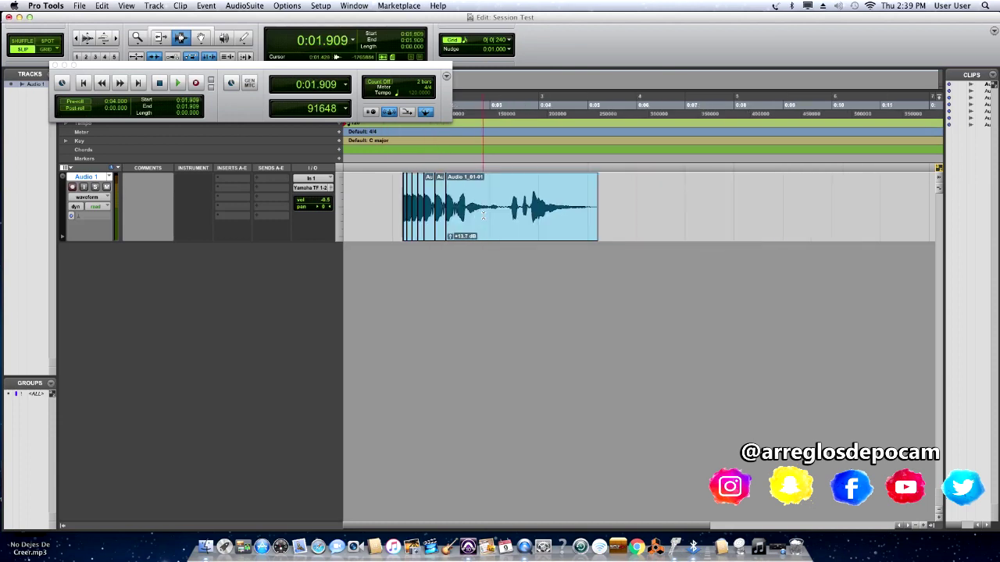
Step: Select the whole stuttered vocal from 0:01.034 to 0:05.333 and open the AudioSuite Pitch Shift plug-in
{"action": "left_click", "coordinate": [399, 200]}
{"action": "left_click_drag", "start_coordinate": [399, 201], "coordinate": [600, 219]}
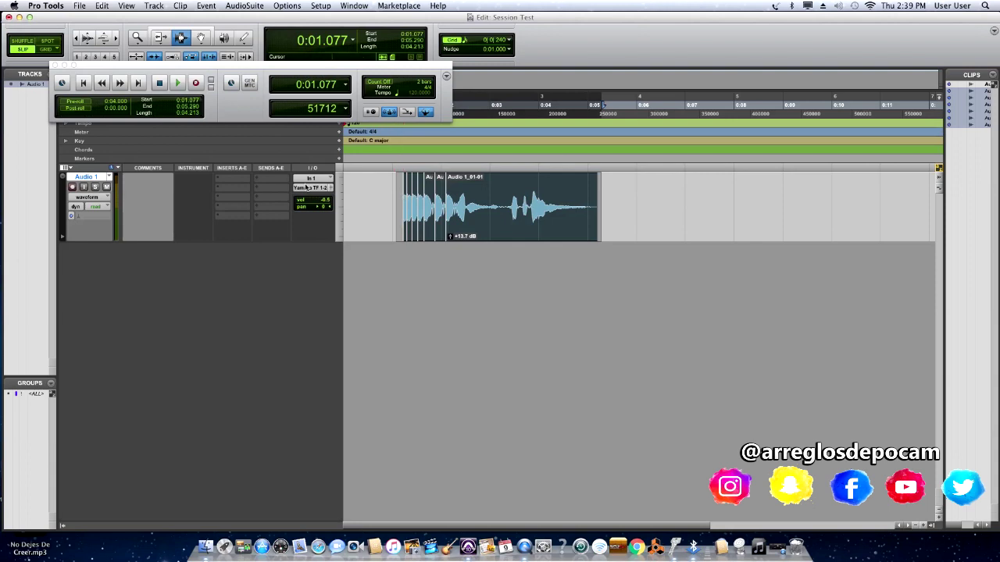
{"action": "left_click_drag", "start_coordinate": [399, 209], "coordinate": [603, 214]}
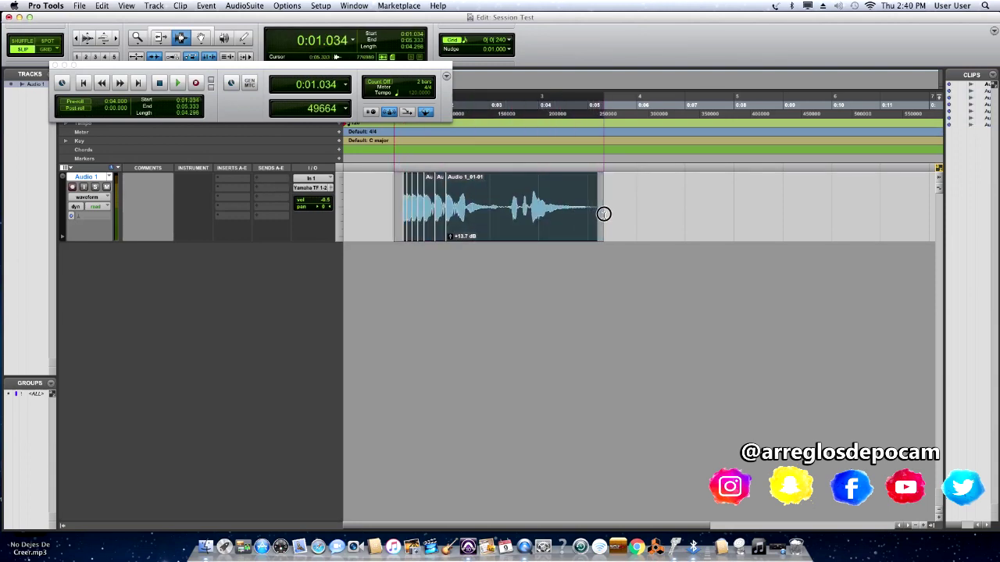
{"action": "left_click", "coordinate": [244, 5]}
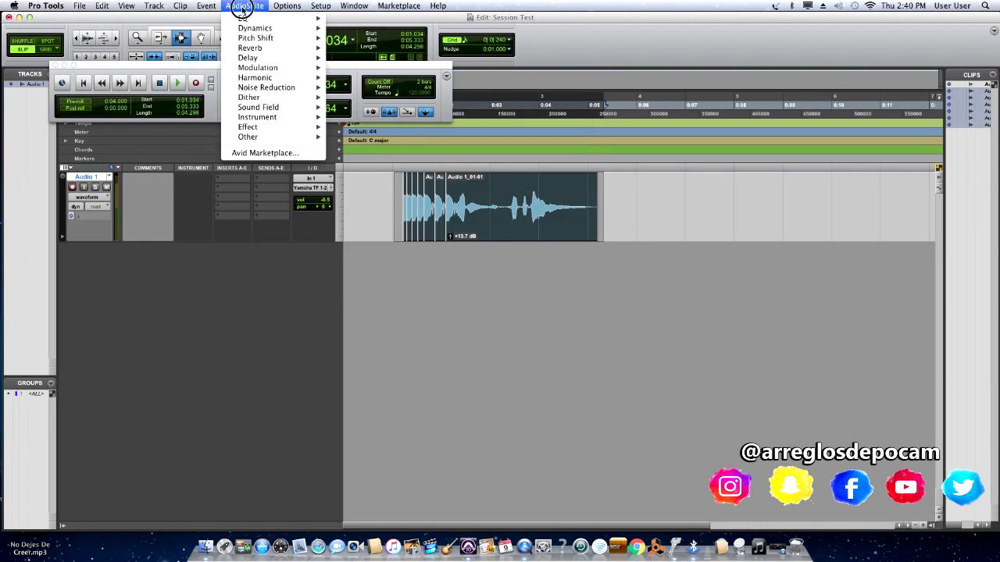
{"action": "mouse_move", "coordinate": [252, 39]}
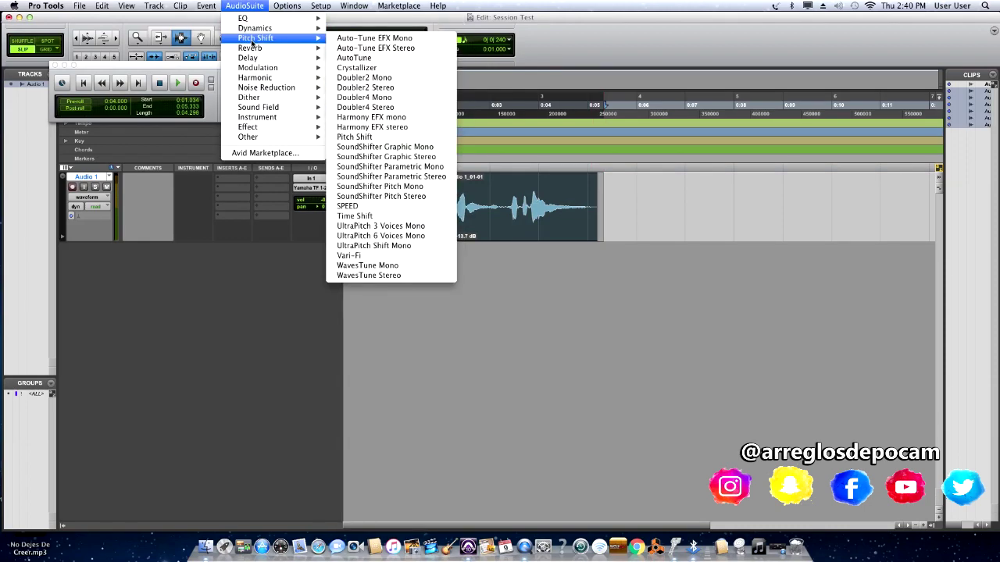
{"action": "left_click", "coordinate": [384, 137]}
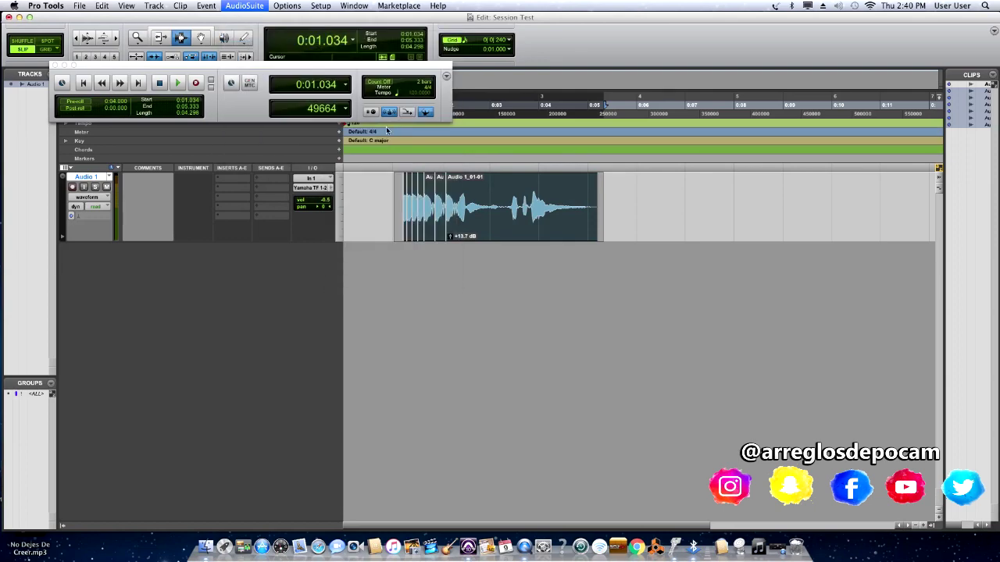
Step: Move the Pitch Shift window down clear of the title bar and load its "Intros Voiceover" preset
{"action": "left_click_drag", "start_coordinate": [258, 27], "coordinate": [277, 107]}
{"action": "left_click", "coordinate": [338, 123]}
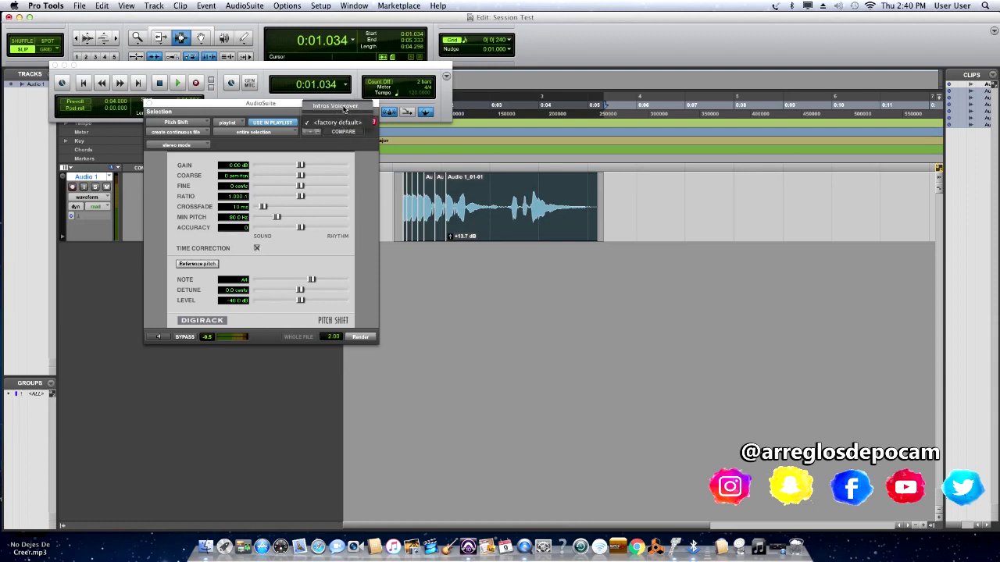
{"action": "left_click", "coordinate": [344, 107]}
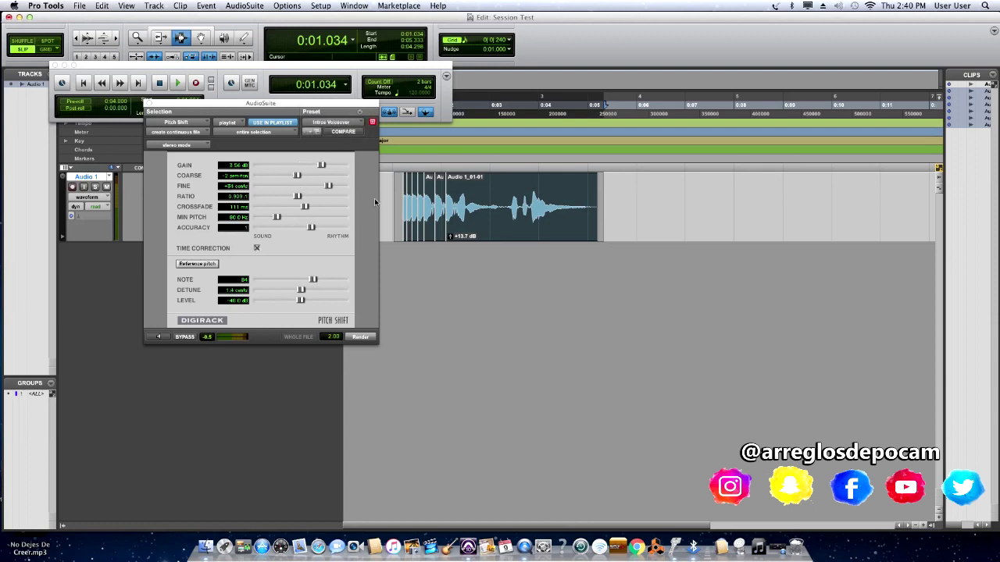
Step: Render the selected vocal with the "Intros Voiceover" Pitch Shift preset and play it from 0:00.821
{"action": "left_click", "coordinate": [365, 338]}
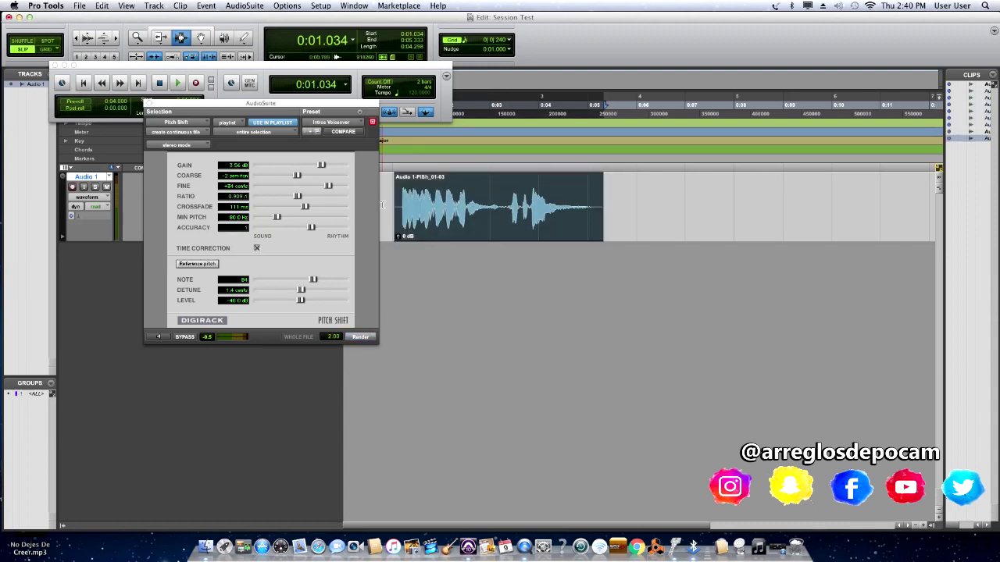
{"action": "key", "text": "space"}
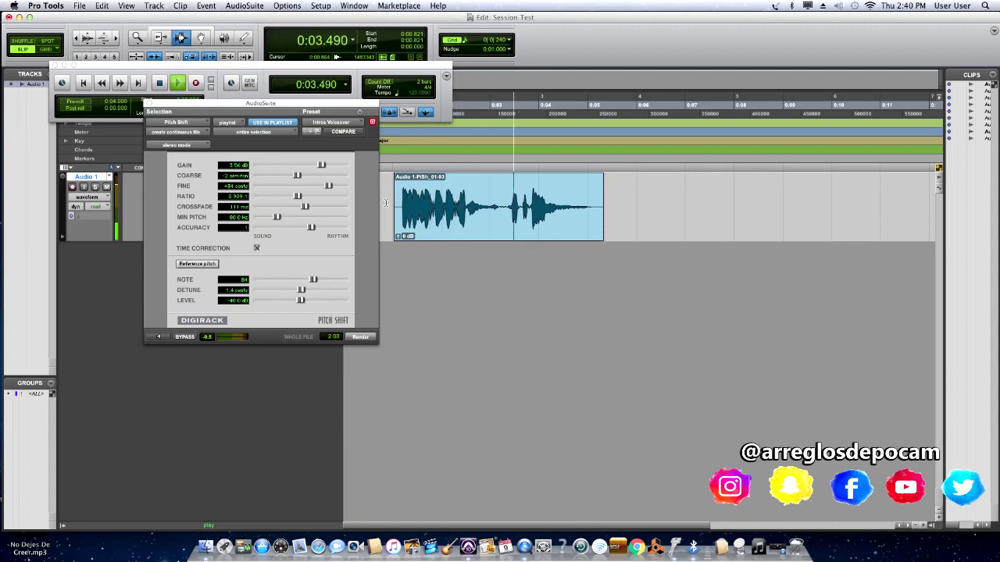
{"action": "key", "text": "space"}
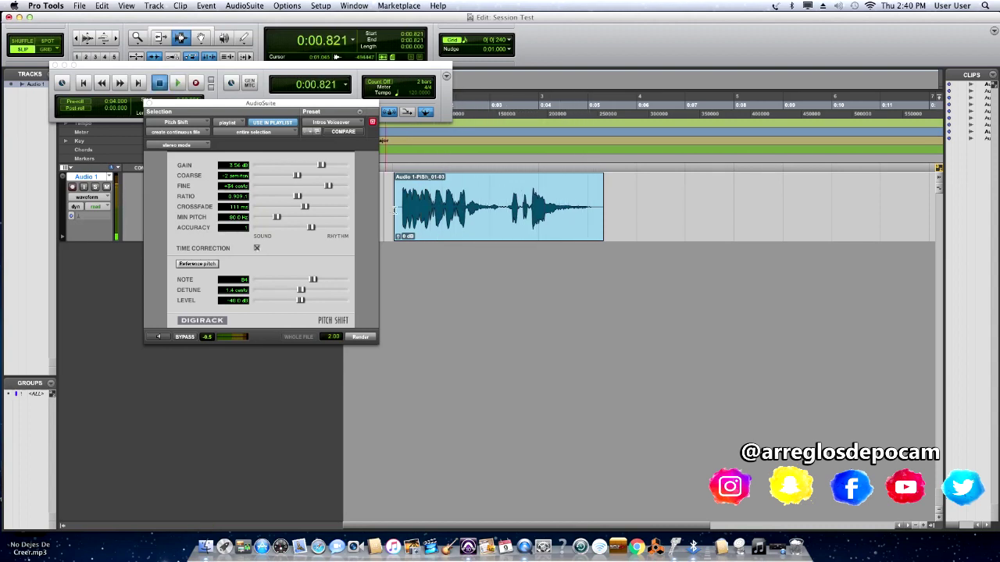
Step: Undo the Pitch Shift render and play the original stuttered vocal from 0:01.141 for comparison
{"action": "key", "text": "super+z"}
{"action": "left_click", "coordinate": [399, 206]}
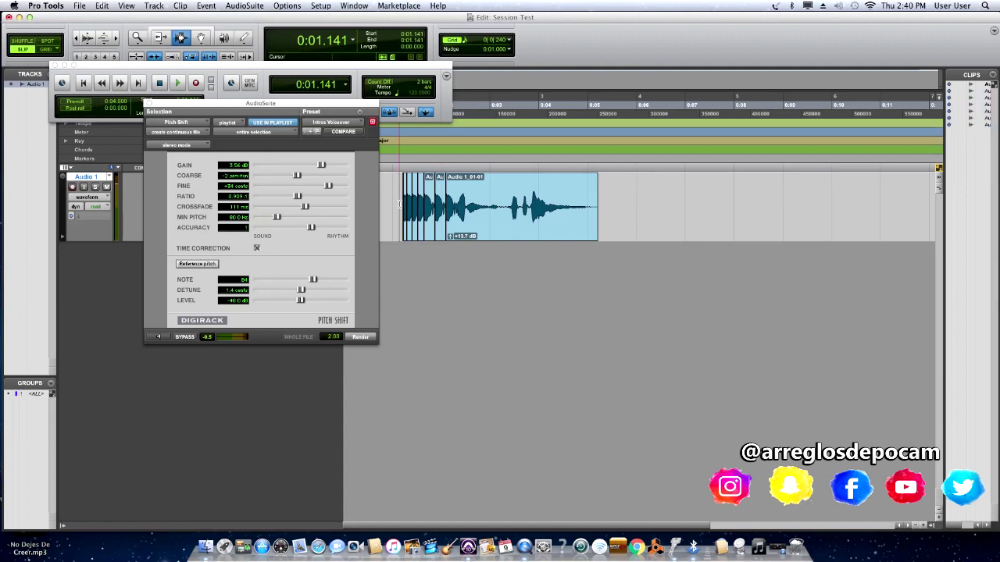
{"action": "key", "text": "space"}
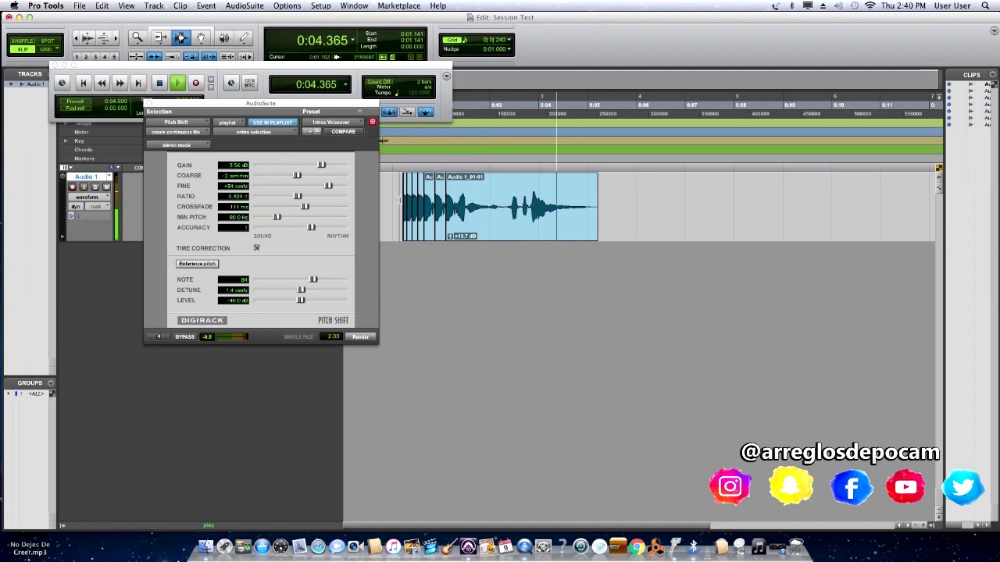
{"action": "key", "text": "space"}
Step: Render the stuttered vocal from 0:01.152 to 0:05.472 with the Pitch Shift preset, close the plug-in window and play the rendered clip
{"action": "left_click_drag", "start_coordinate": [402, 202], "coordinate": [610, 211]}
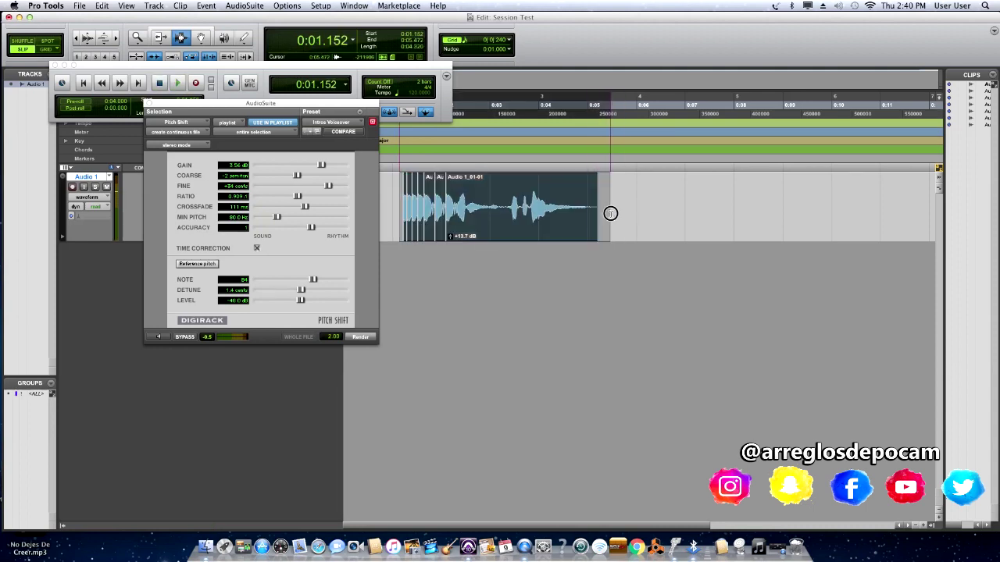
{"action": "left_click", "coordinate": [361, 336]}
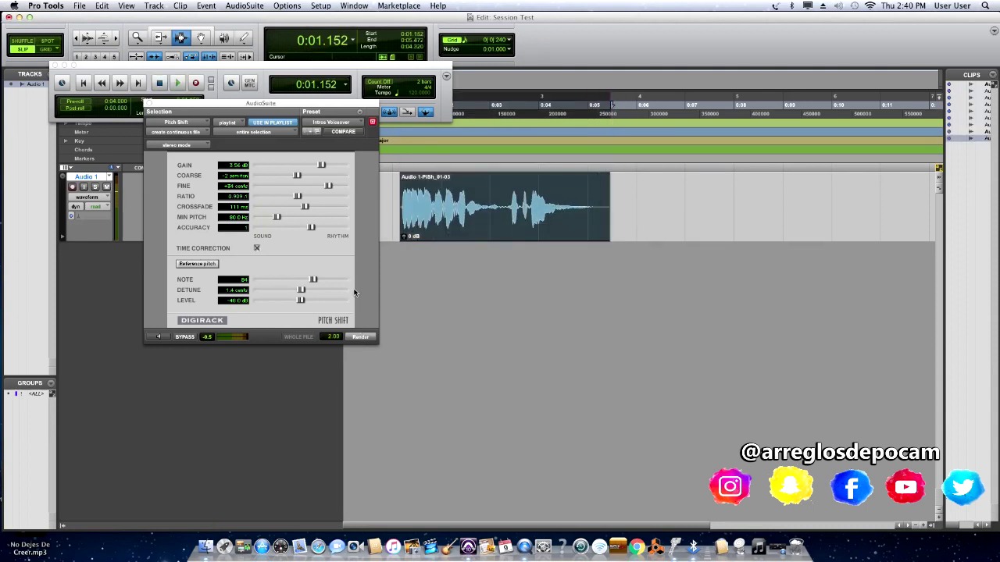
{"action": "key", "text": "space"}
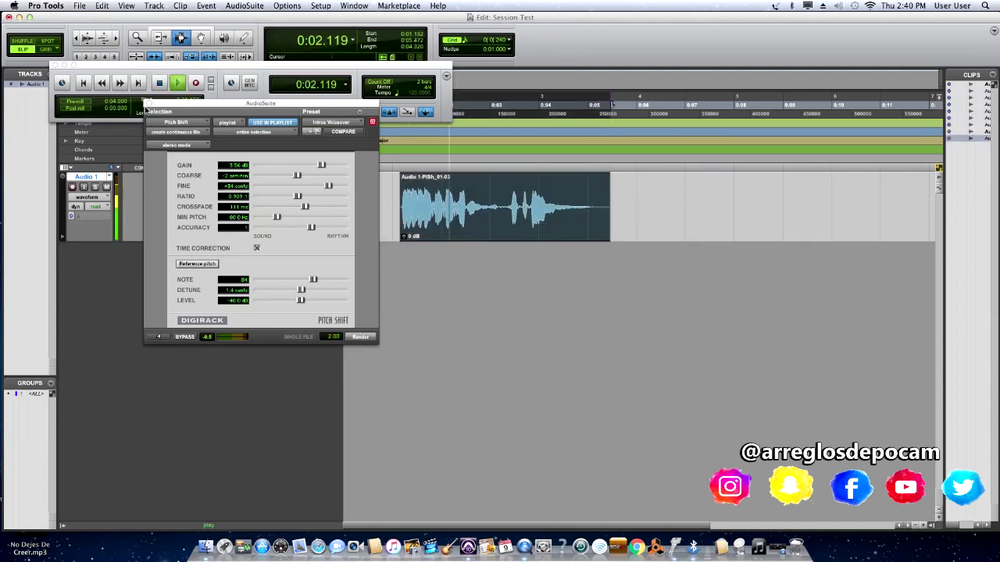
{"action": "left_click", "coordinate": [148, 103]}
{"action": "key", "text": "super+bracketleft"}
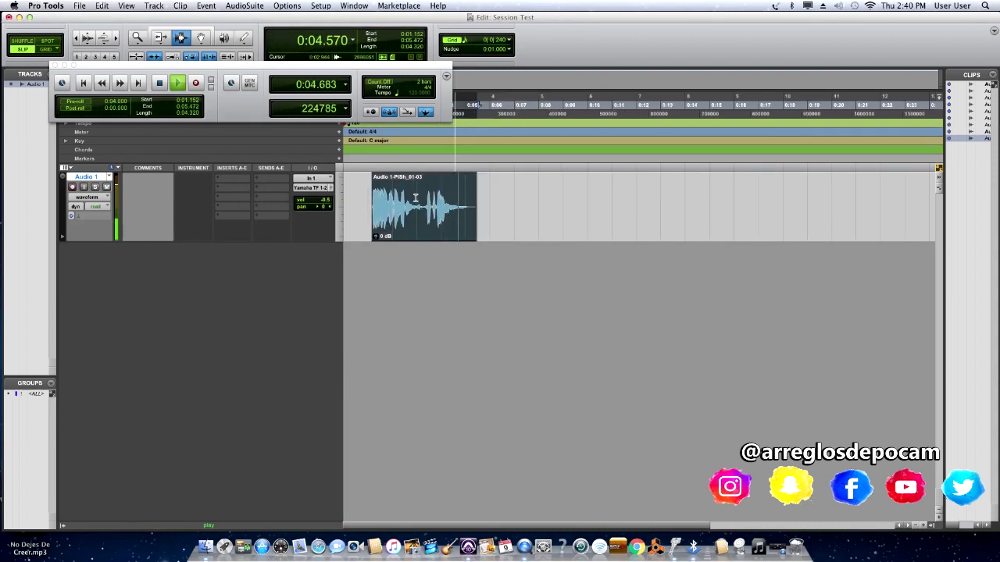
{"action": "key", "text": "space"}
Step: Select the final vocal tail plus the empty space after it, from 0:04.106 to 0:06.336, and open AudioSuite Vari-Fi
{"action": "left_click", "coordinate": [451, 204]}
{"action": "key", "text": "super+bracketright"}
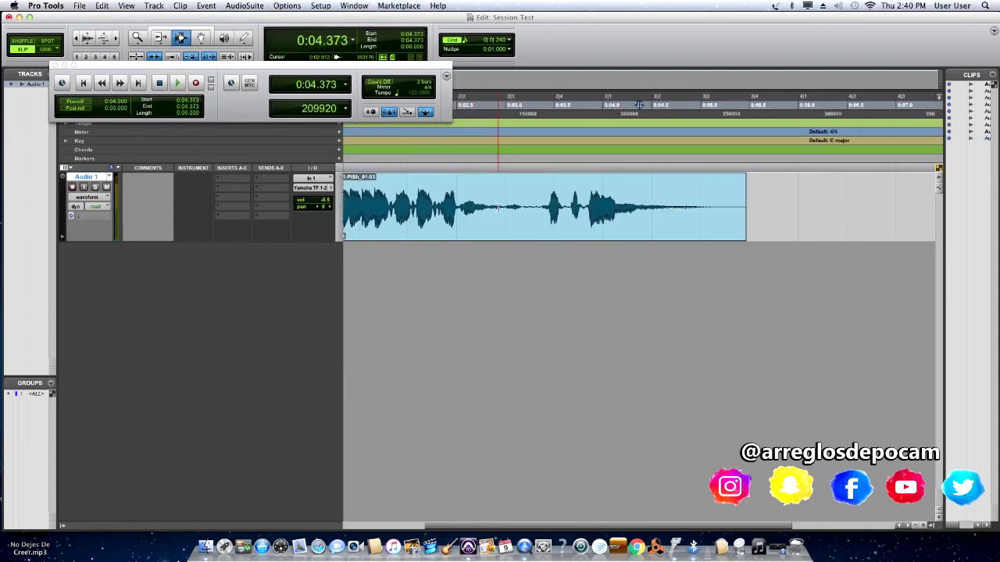
{"action": "left_click", "coordinate": [614, 211]}
{"action": "left_click", "coordinate": [609, 206]}
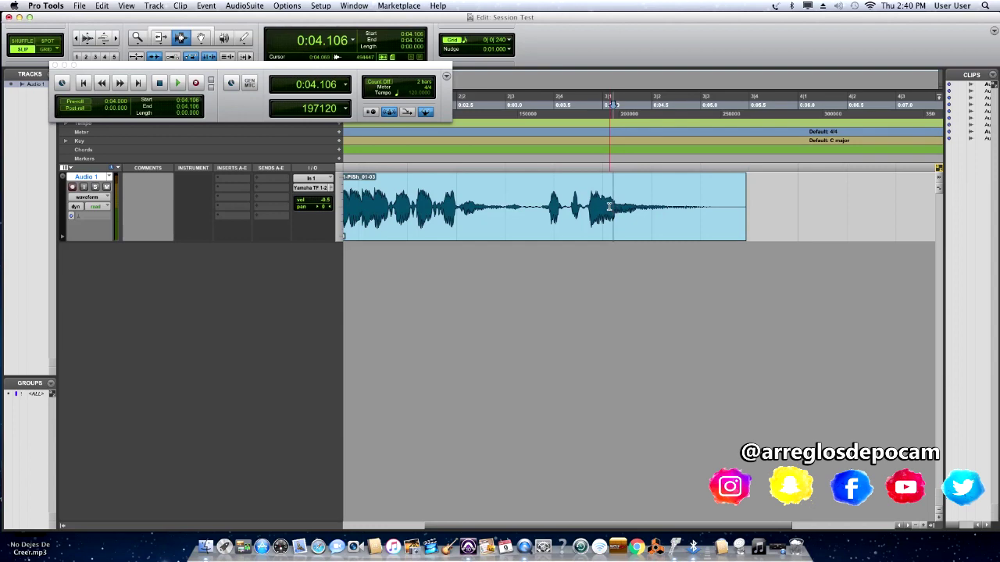
{"action": "left_click_drag", "start_coordinate": [738, 220], "coordinate": [831, 210]}
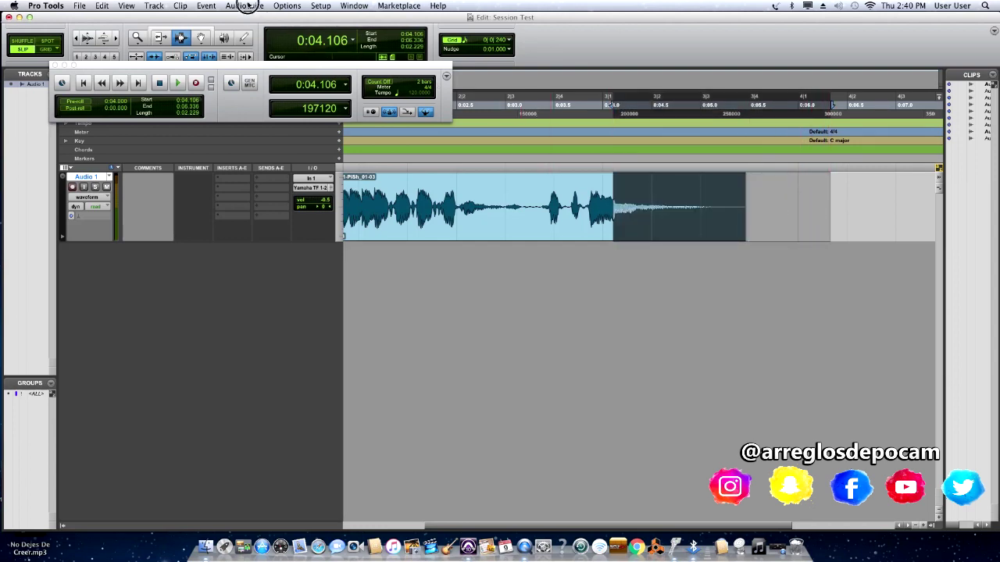
{"action": "left_click", "coordinate": [246, 6]}
{"action": "mouse_move", "coordinate": [258, 39]}
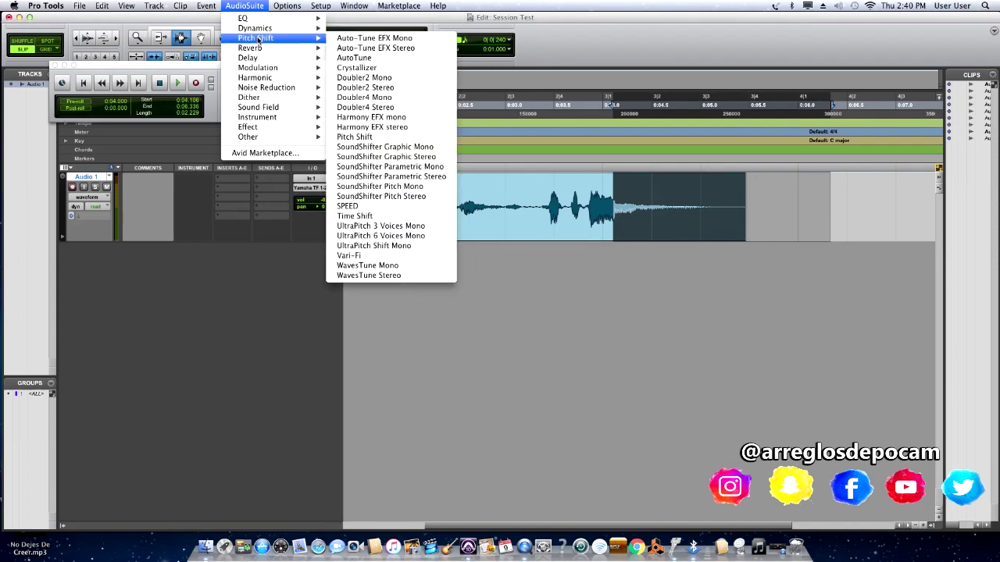
{"action": "left_click", "coordinate": [381, 258]}
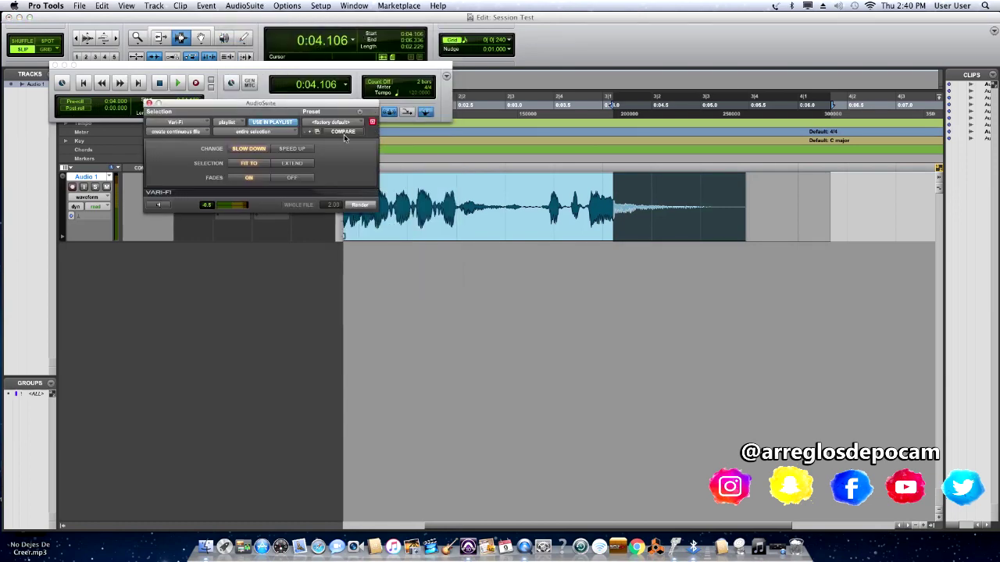
Step: Render the selected tail with Vari-Fi set to Slow Down and Fit To, and play it from 0:03.269
{"action": "left_click", "coordinate": [363, 207]}
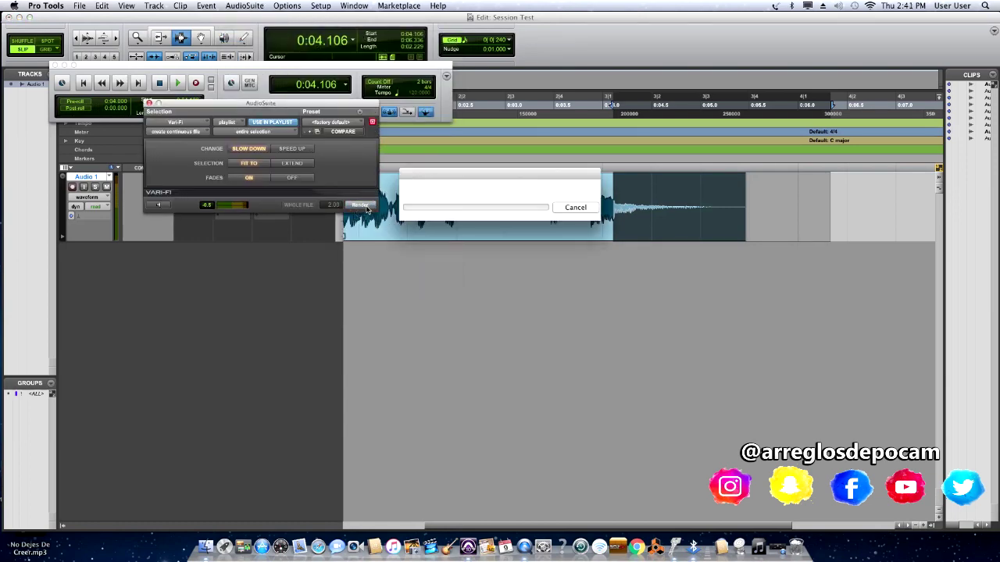
{"action": "left_click", "coordinate": [532, 196]}
{"action": "key", "text": "space"}
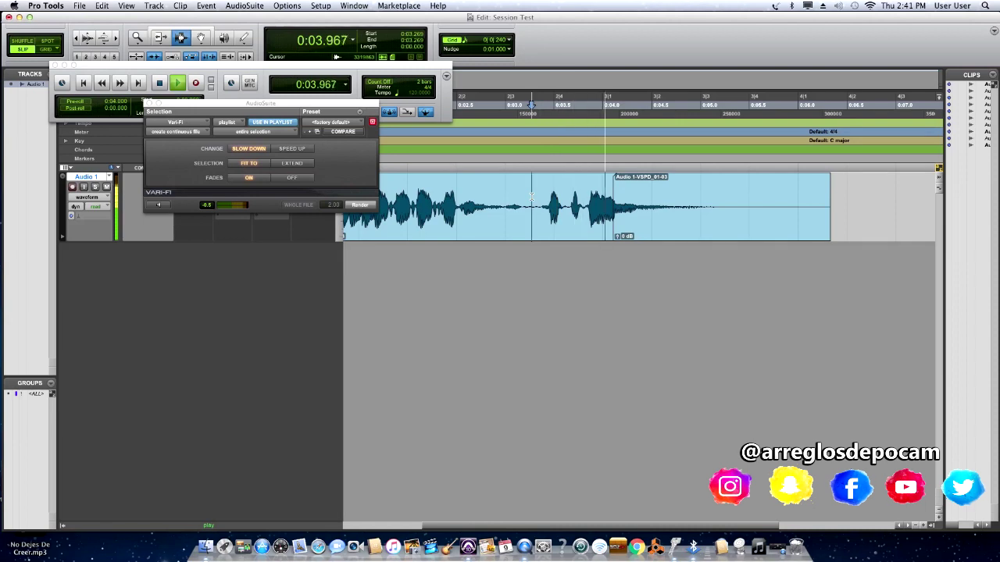
{"action": "key", "text": "space"}
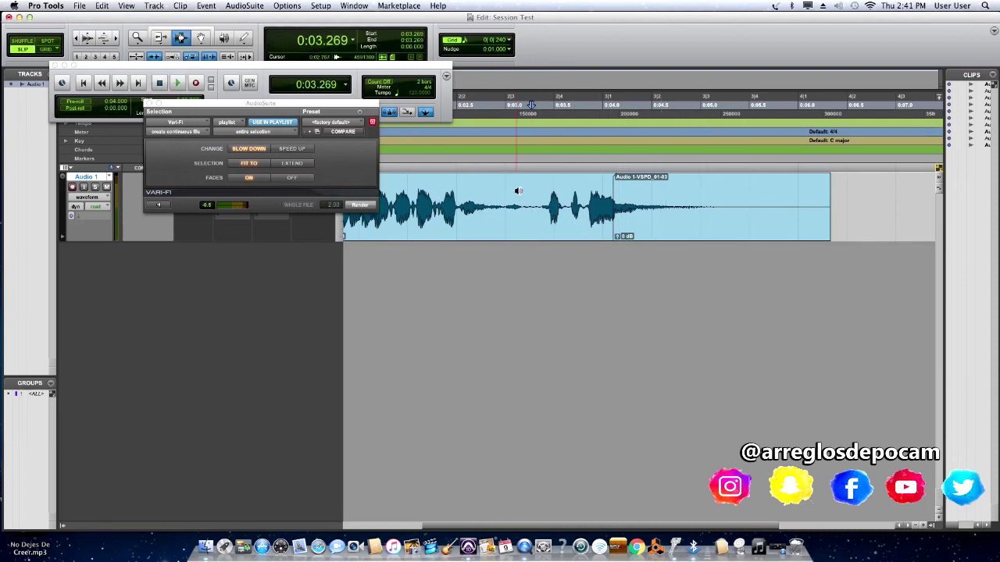
Step: Undo the Vari-Fi render and render the slow-down on a shorter tail from 0:04.106 to about 0:05.24
{"action": "double_click", "coordinate": [663, 205]}
{"action": "left_click", "coordinate": [726, 211], "text": "shift"}
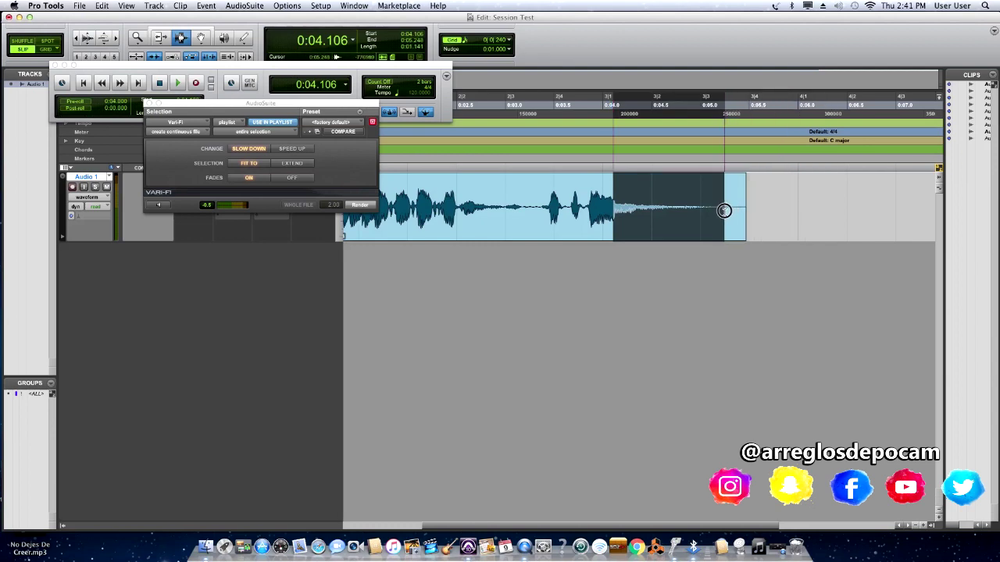
{"action": "left_click", "coordinate": [364, 206]}
Step: Play the slowed-down vocal ending from 0:03.712 and again from 0:03.306
{"action": "left_click", "coordinate": [575, 215]}
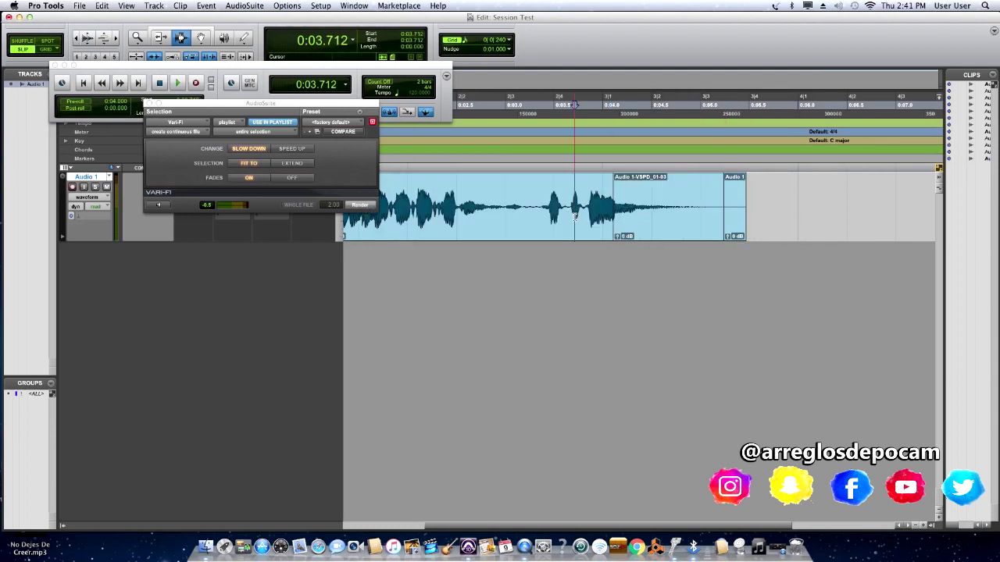
{"action": "key", "text": "space"}
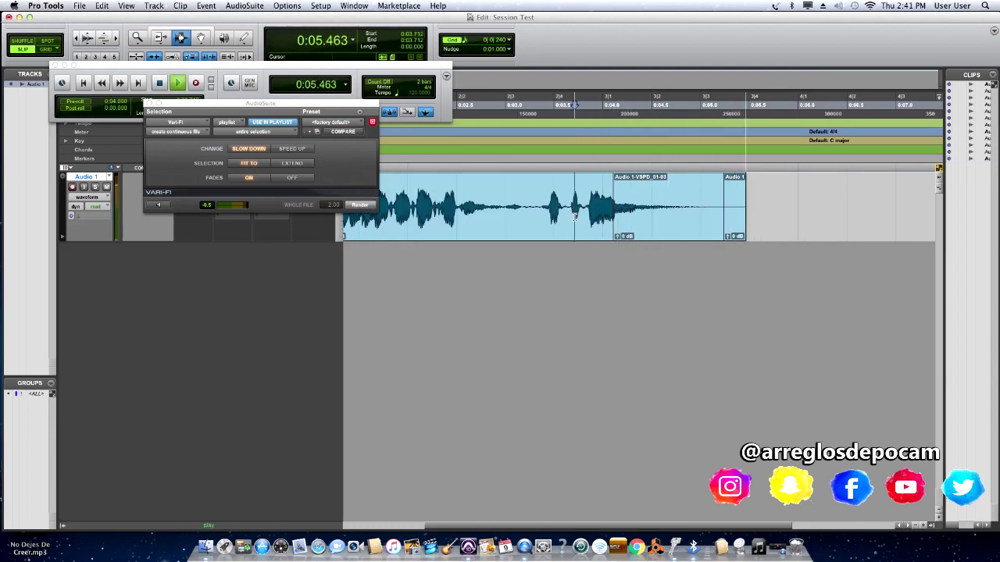
{"action": "left_click", "coordinate": [578, 213]}
{"action": "left_click", "coordinate": [534, 205]}
{"action": "key", "text": "space"}
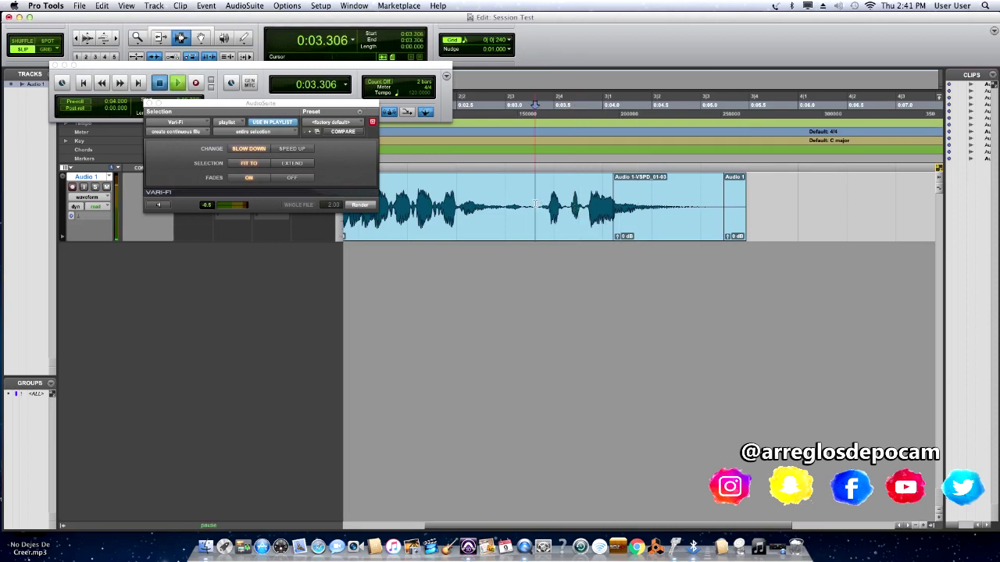
{"action": "key", "text": "super+bracketleft"}
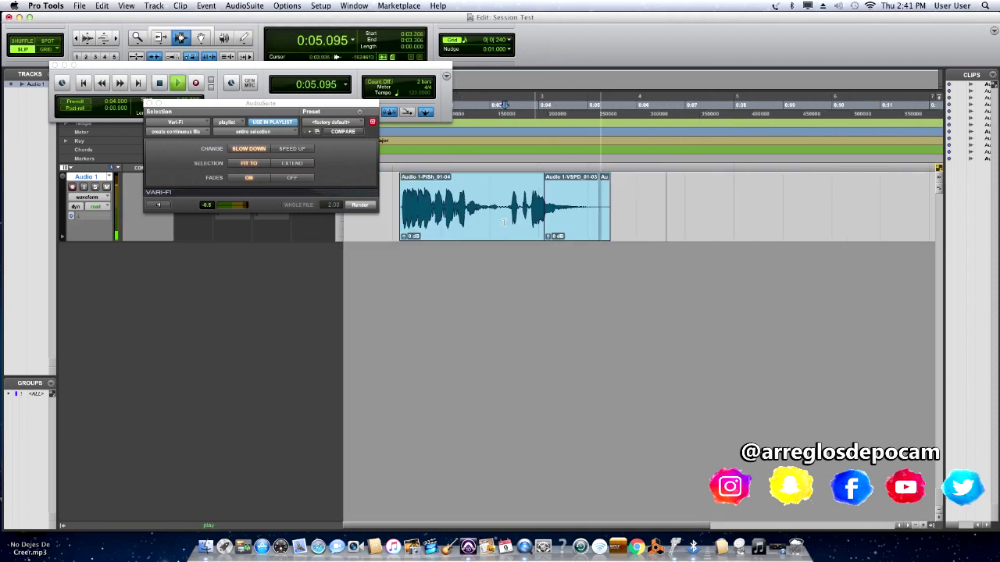
{"action": "key", "text": "space"}
Step: Play the entire stuttered vocal with its slowed-down tail from 0:01.141
{"action": "left_click", "coordinate": [399, 197]}
{"action": "key", "text": "space"}
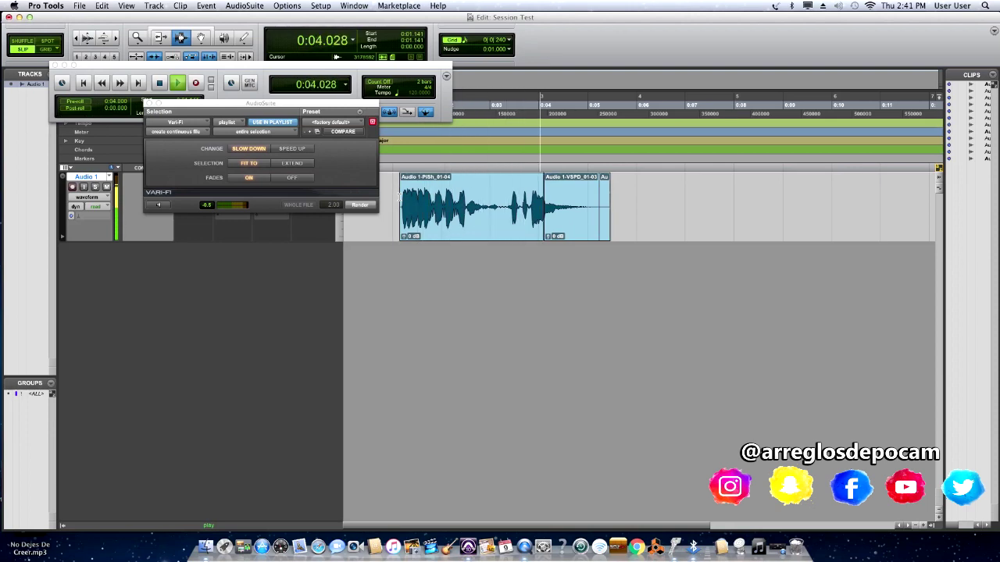
{"action": "left_click", "coordinate": [159, 82]}
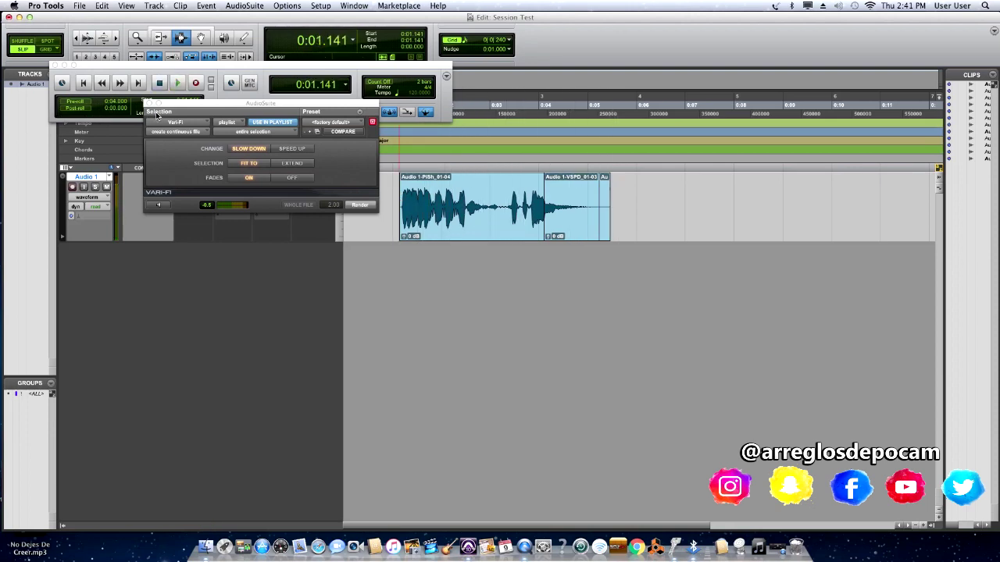
Step: Close the Vari-Fi window and undo its render on the vocal tail
{"action": "left_click", "coordinate": [149, 103]}
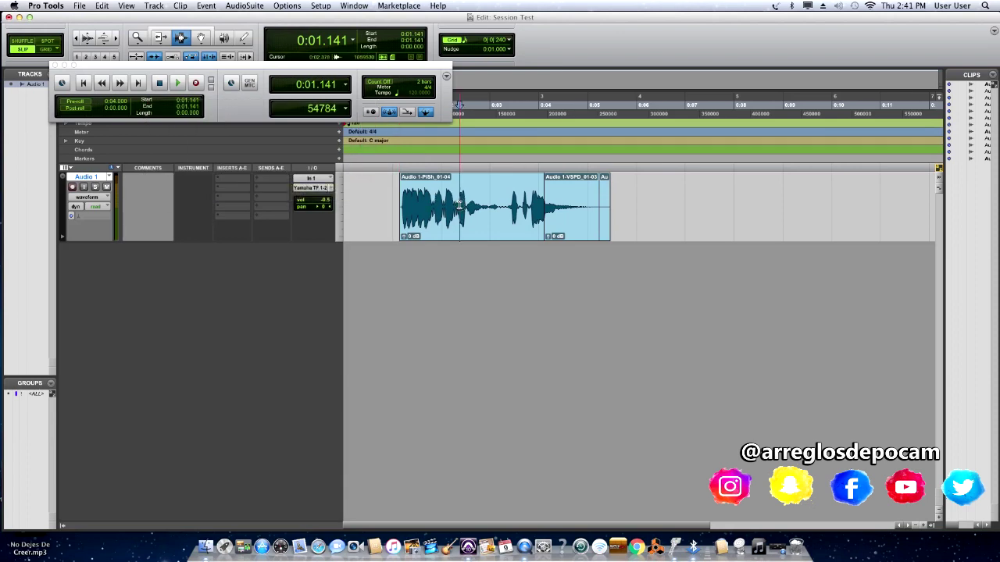
{"action": "double_click", "coordinate": [489, 207]}
{"action": "left_click", "coordinate": [570, 222]}
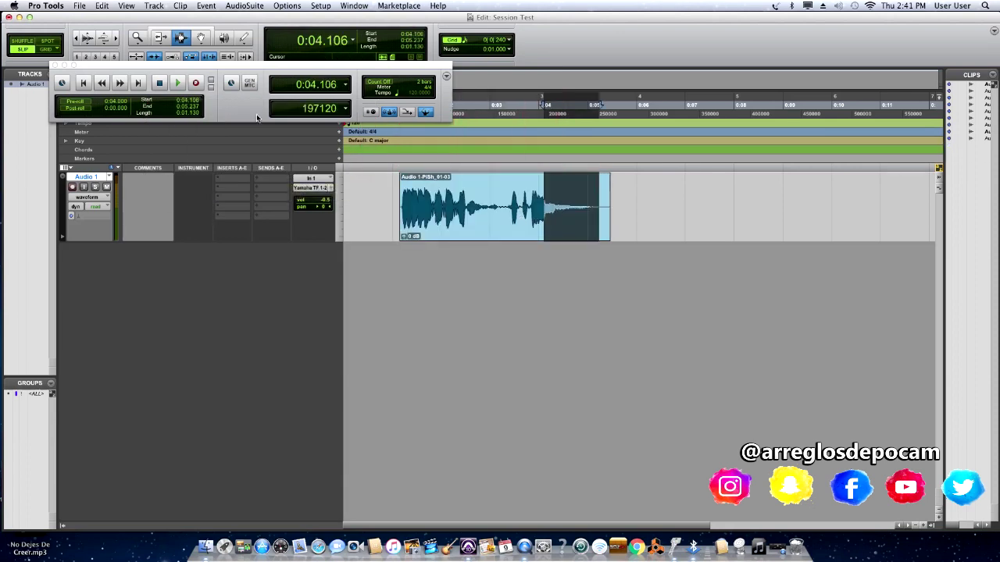
{"action": "left_click", "coordinate": [242, 6]}
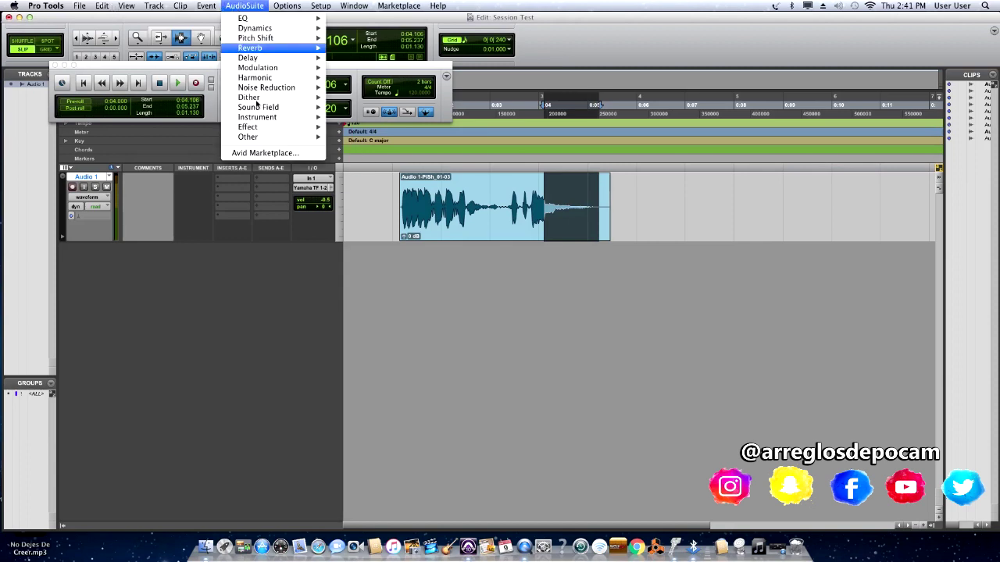
{"action": "key", "text": "Escape"}
{"action": "left_click", "coordinate": [503, 208]}
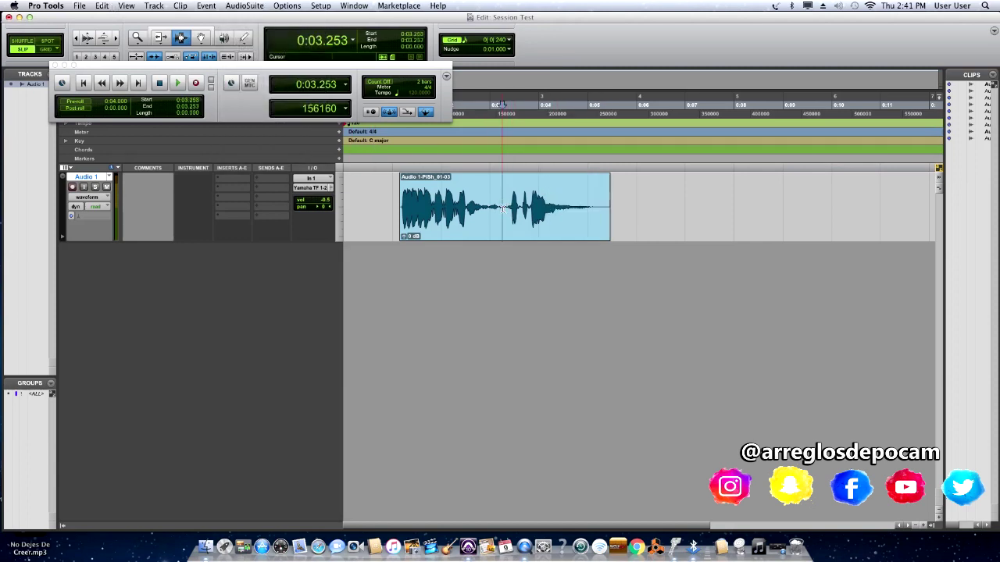
Step: Split the vocal clip at 0:03.253 and select its first part
{"action": "key", "text": "super+e"}
{"action": "double_click", "coordinate": [457, 213]}
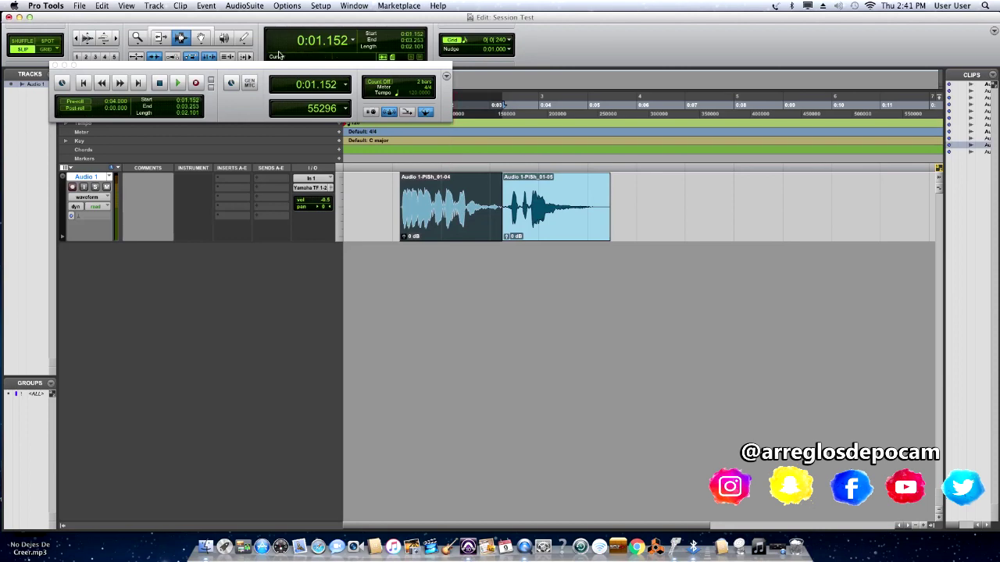
Step: Render the Doubler2 Mono AudioSuite effect with its default settings on the selected first part of the vocal
{"action": "left_click", "coordinate": [244, 6]}
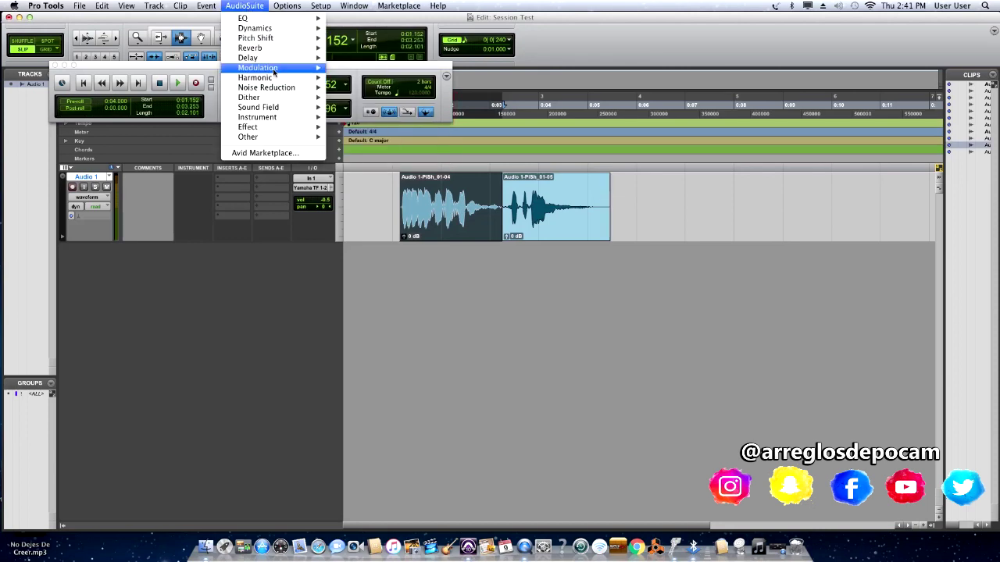
{"action": "mouse_move", "coordinate": [273, 69]}
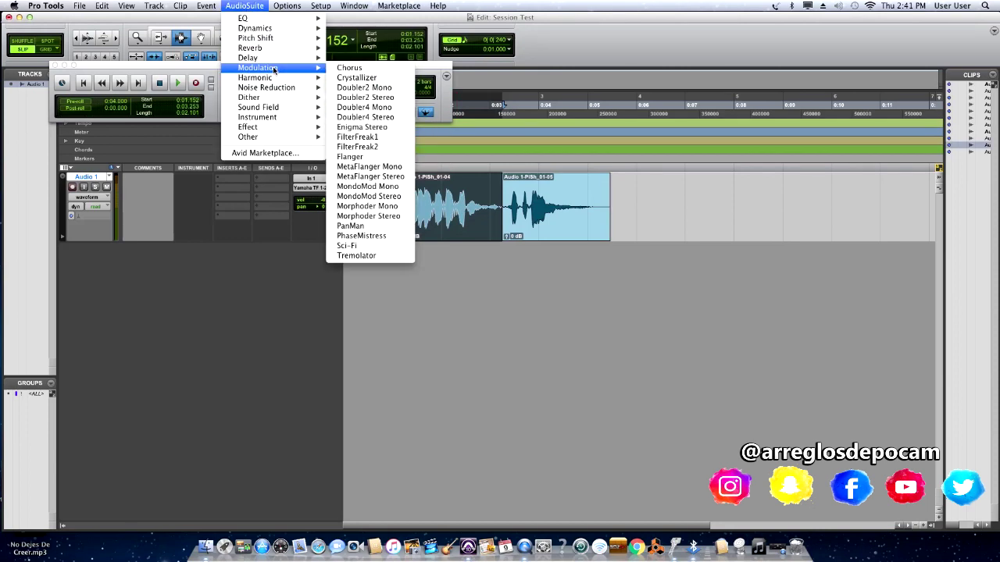
{"action": "left_click", "coordinate": [385, 88]}
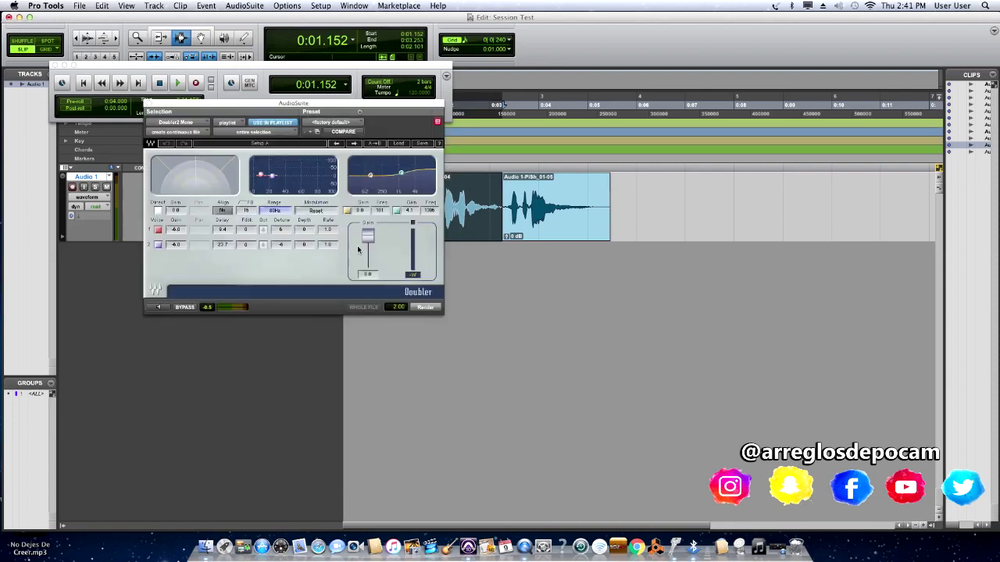
{"action": "left_click_drag", "start_coordinate": [383, 106], "coordinate": [313, 84]}
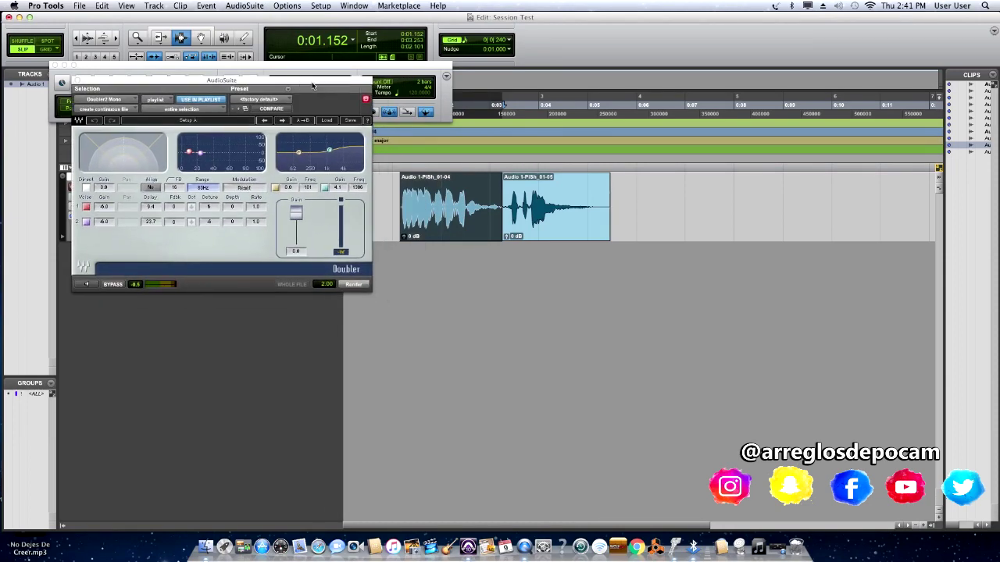
{"action": "left_click", "coordinate": [354, 283]}
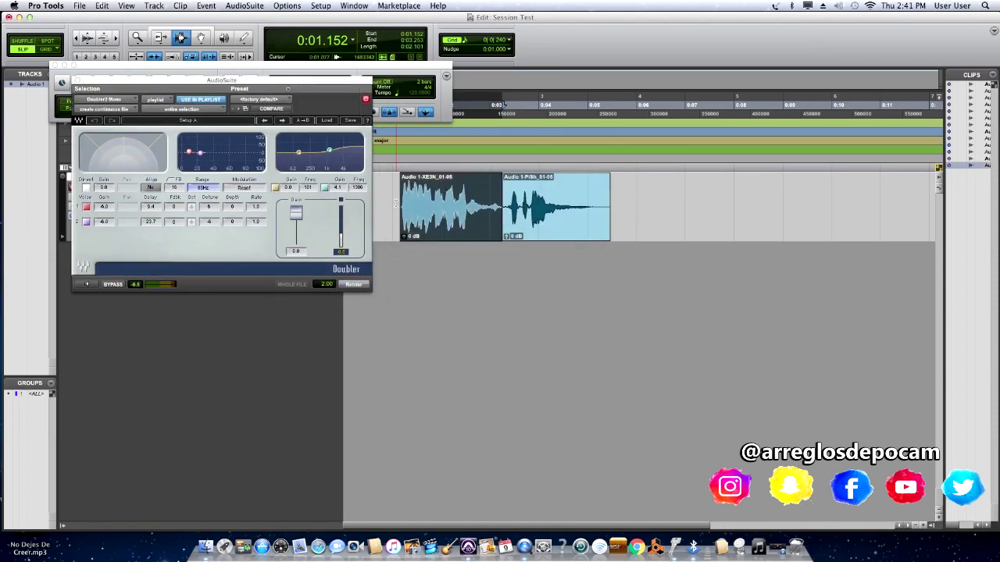
Step: Play the doubled vocal from 0:01.066, and close the Doubler window and undo its render
{"action": "left_click", "coordinate": [395, 201]}
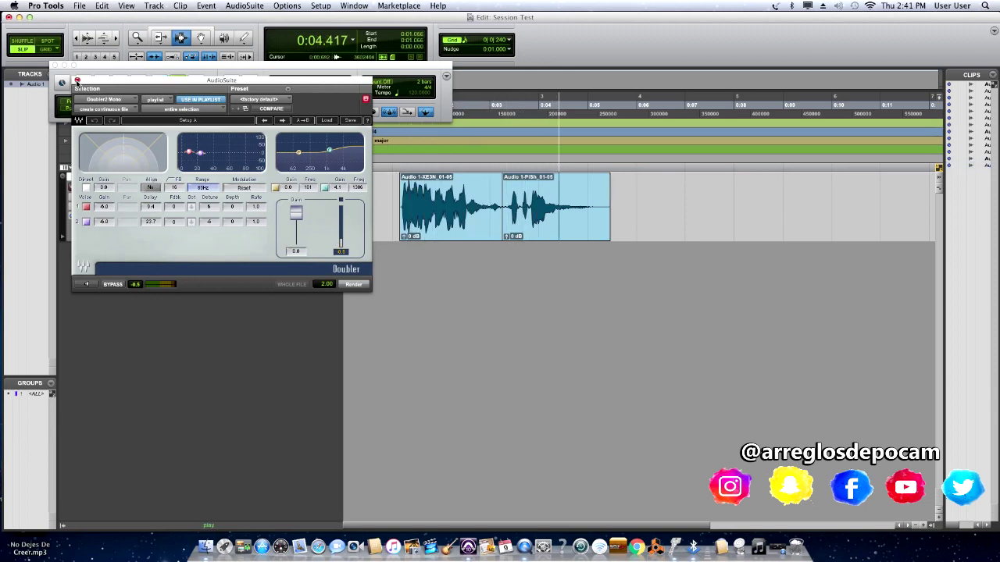
{"action": "left_click", "coordinate": [76, 80]}
{"action": "key", "text": "space"}
{"action": "key", "text": "super+z"}
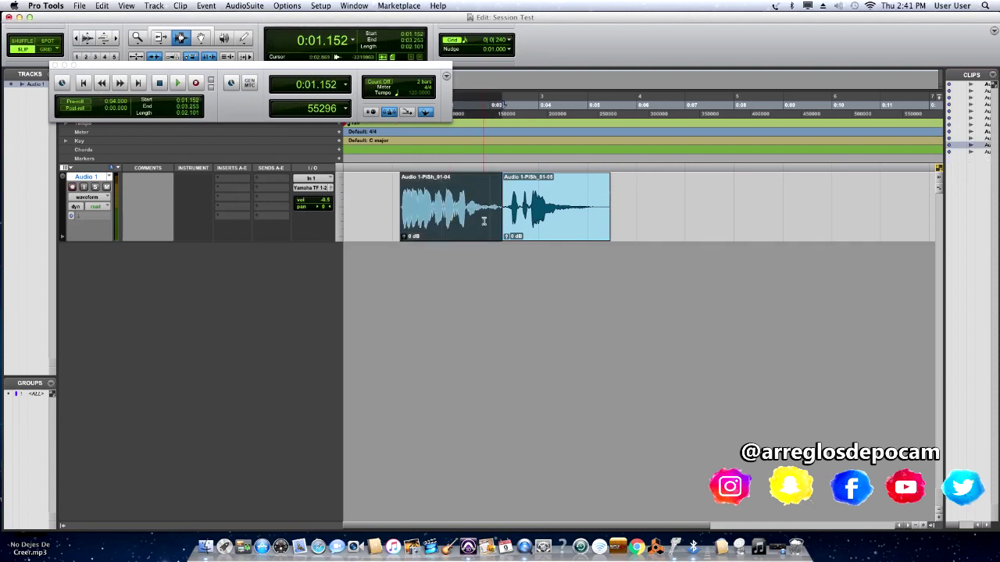
Step: Select both vocal clips from 0:01.034 to 0:05.621 and insert the AudioTrack (mono) plug-in on the Audio 1 track's first insert
{"action": "left_click_drag", "start_coordinate": [393, 207], "coordinate": [617, 217]}
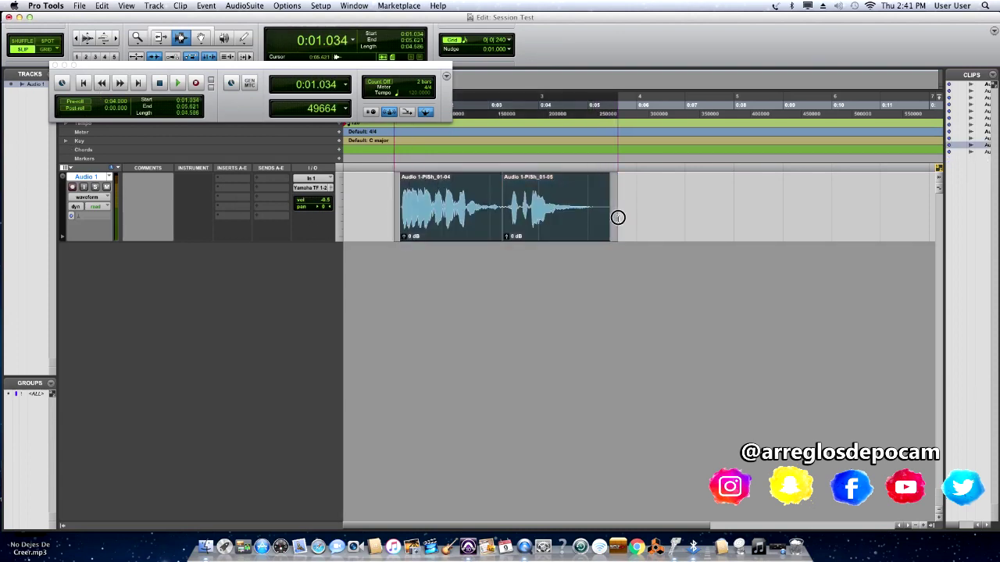
{"action": "left_click", "coordinate": [236, 181]}
{"action": "mouse_move", "coordinate": [271, 196]}
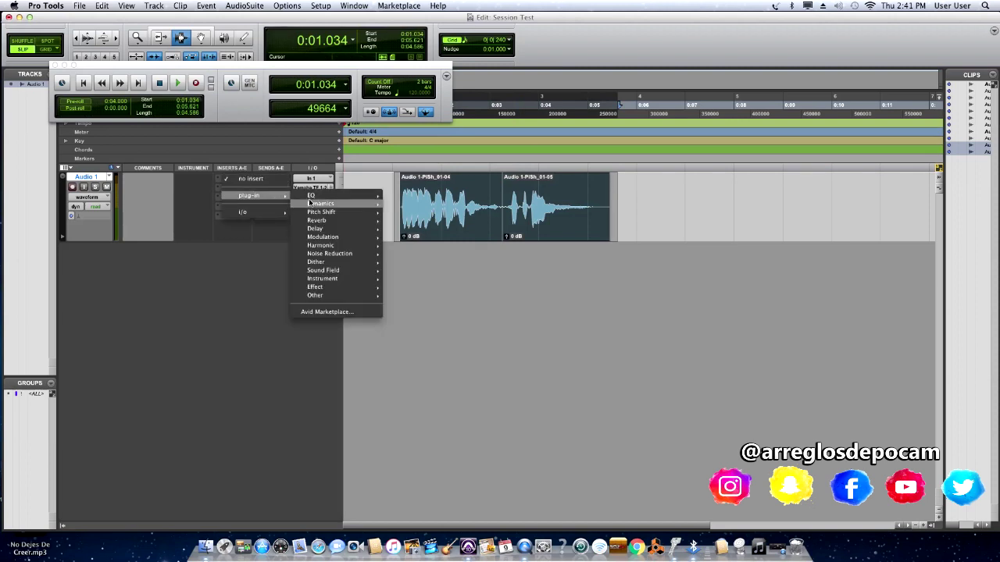
{"action": "mouse_move", "coordinate": [316, 197]}
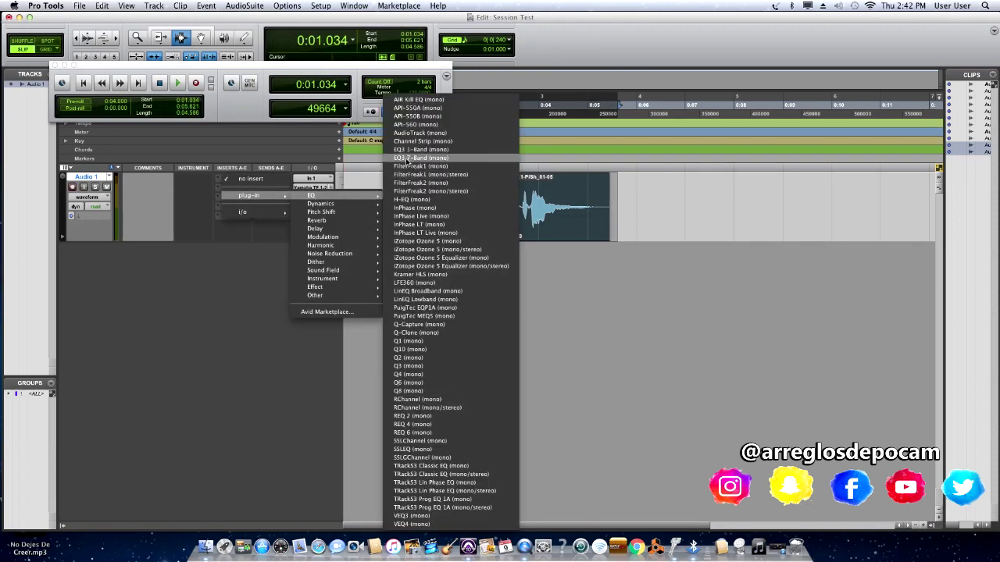
{"action": "mouse_move", "coordinate": [355, 206]}
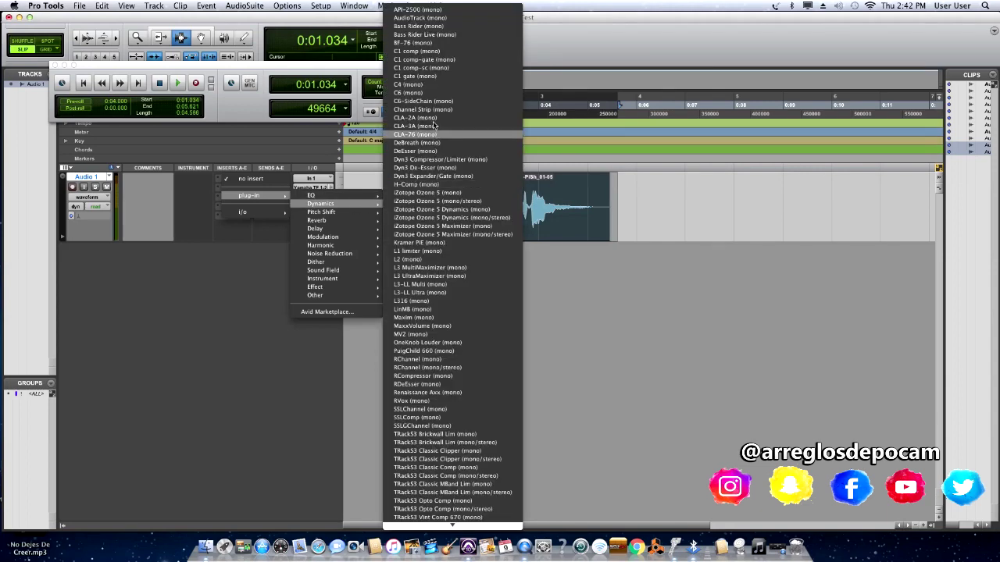
{"action": "left_click", "coordinate": [435, 21]}
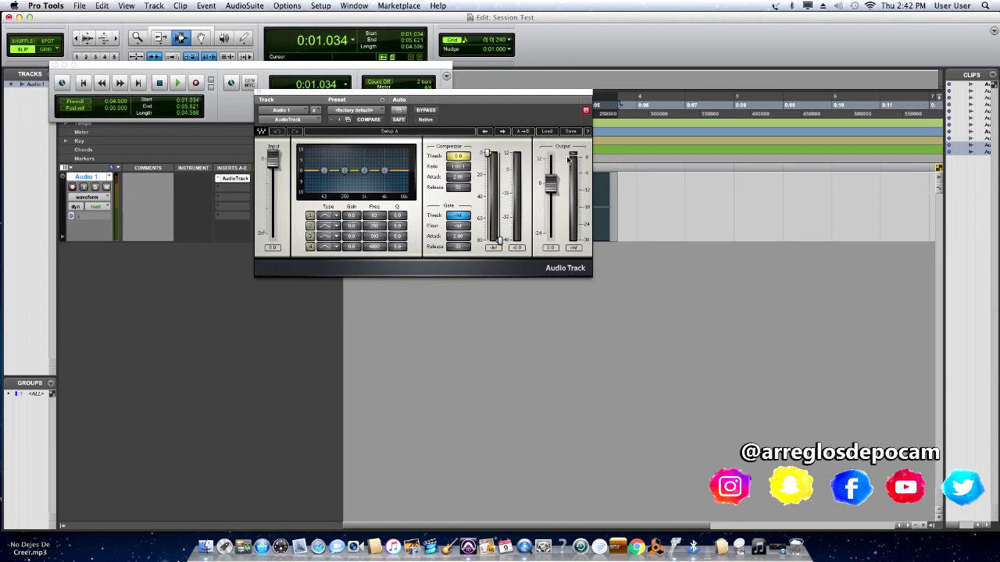
Step: Load the Voiceover factory preset in AudioTrack and move its window below the vocal clips
{"action": "left_click", "coordinate": [546, 132]}
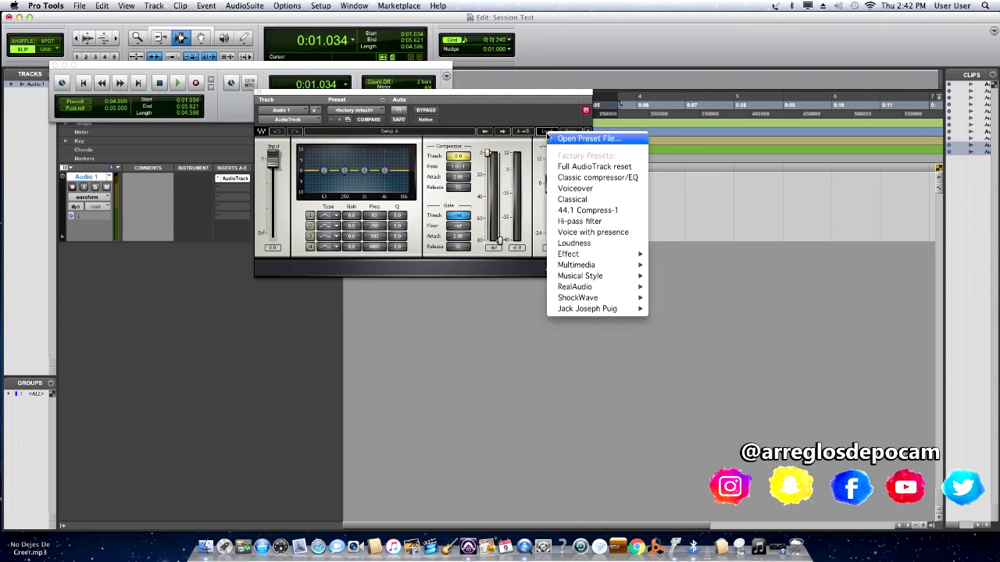
{"action": "left_click", "coordinate": [596, 191]}
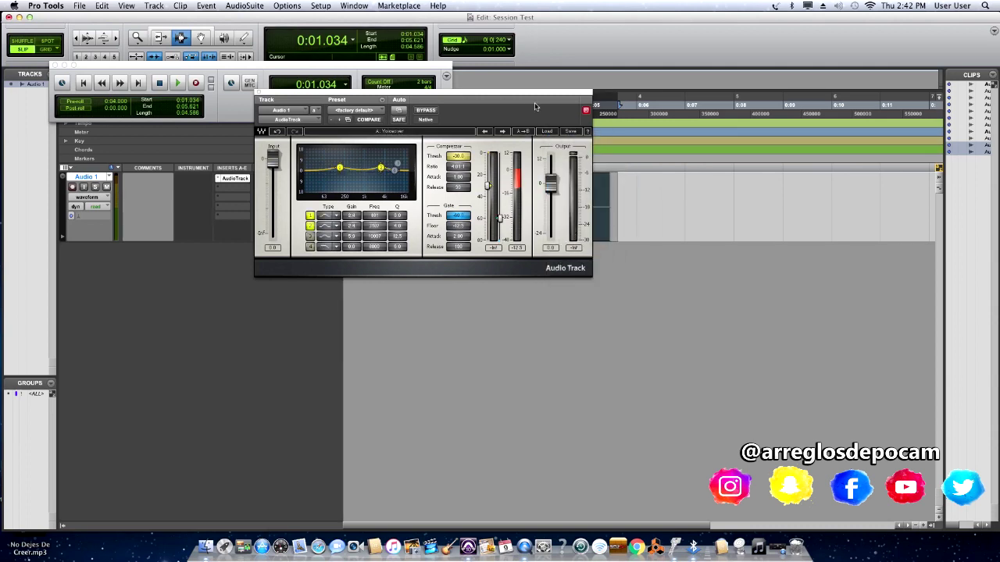
{"action": "mouse_move", "coordinate": [533, 96]}
{"action": "left_mouse_down"}
{"action": "mouse_move", "coordinate": [562, 145]}
{"action": "mouse_move", "coordinate": [565, 171]}
{"action": "mouse_move", "coordinate": [538, 112]}
{"action": "left_mouse_up"}
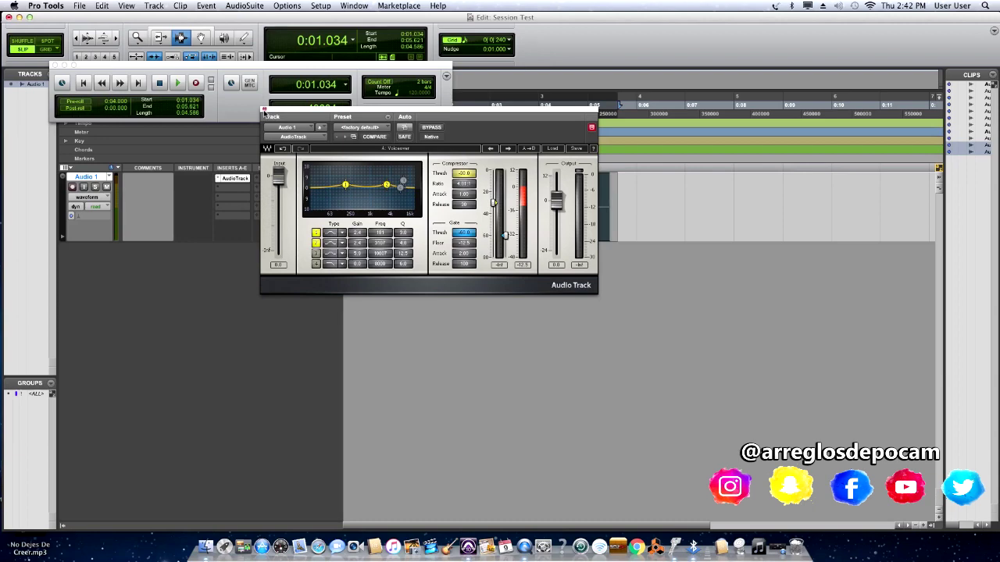
{"action": "left_click", "coordinate": [397, 207]}
{"action": "left_click_drag", "start_coordinate": [441, 115], "coordinate": [454, 224]}
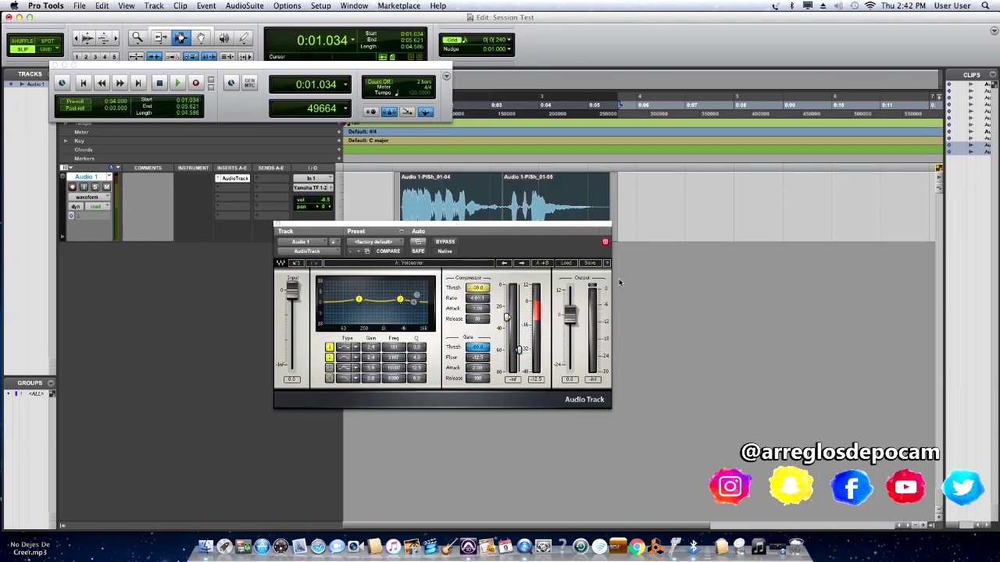
{"action": "left_click", "coordinate": [567, 265]}
{"action": "left_click", "coordinate": [594, 318]}
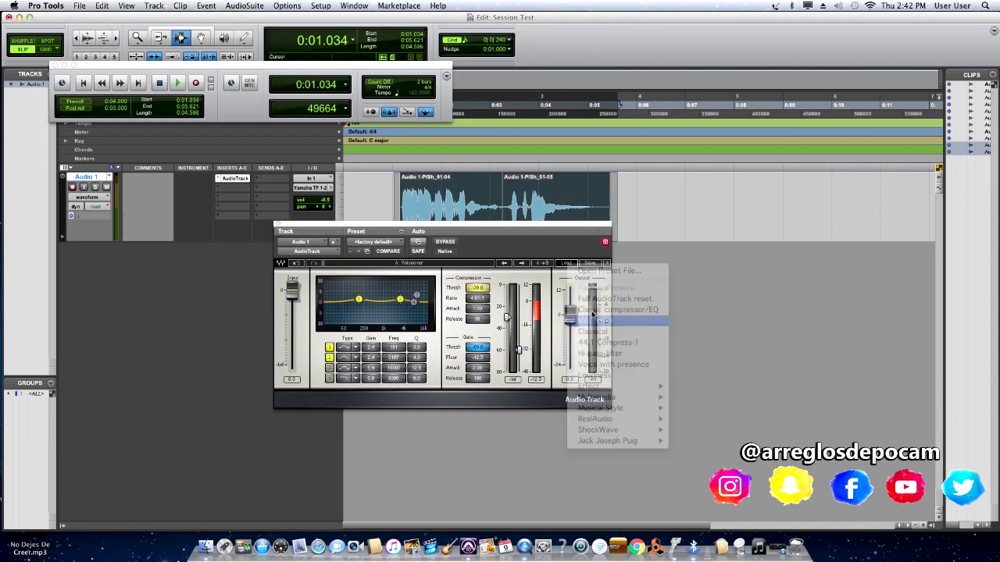
{"action": "left_click_drag", "start_coordinate": [531, 226], "coordinate": [527, 244]}
Step: Play the selected vocal through AudioTrack, toggling the plug-in's bypass to compare the processed and dry sound
{"action": "key", "text": "space"}
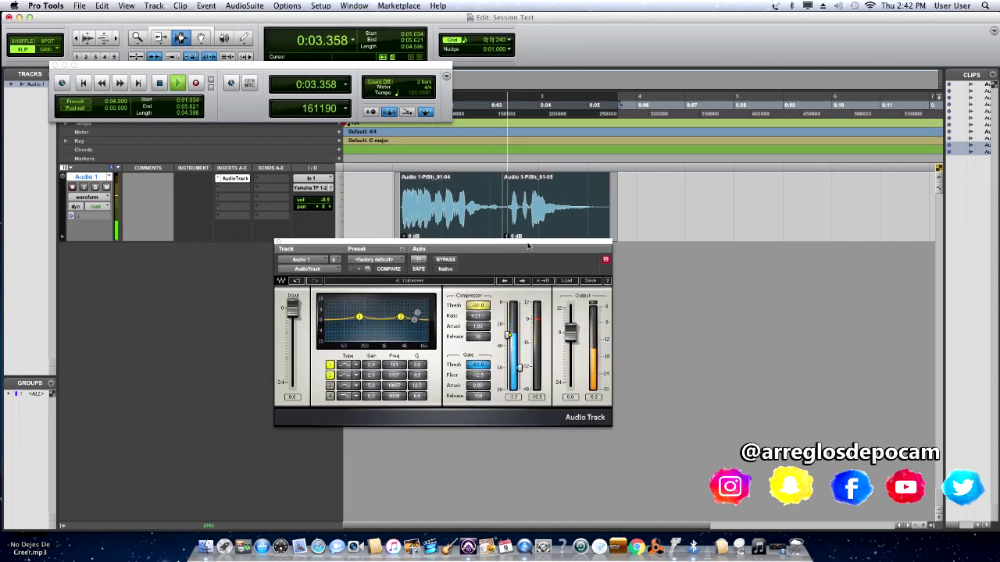
{"action": "key", "text": "space"}
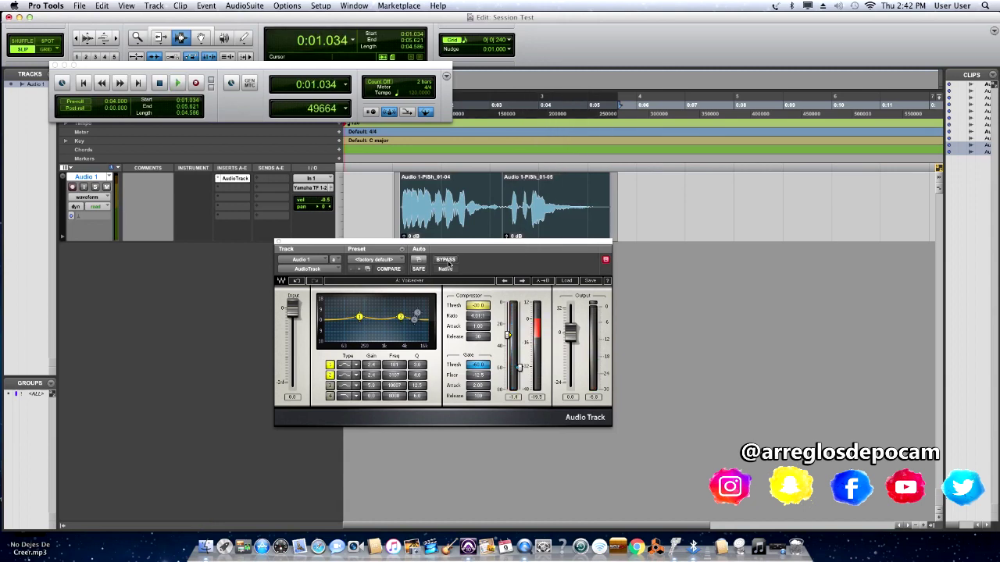
{"action": "key", "text": "space"}
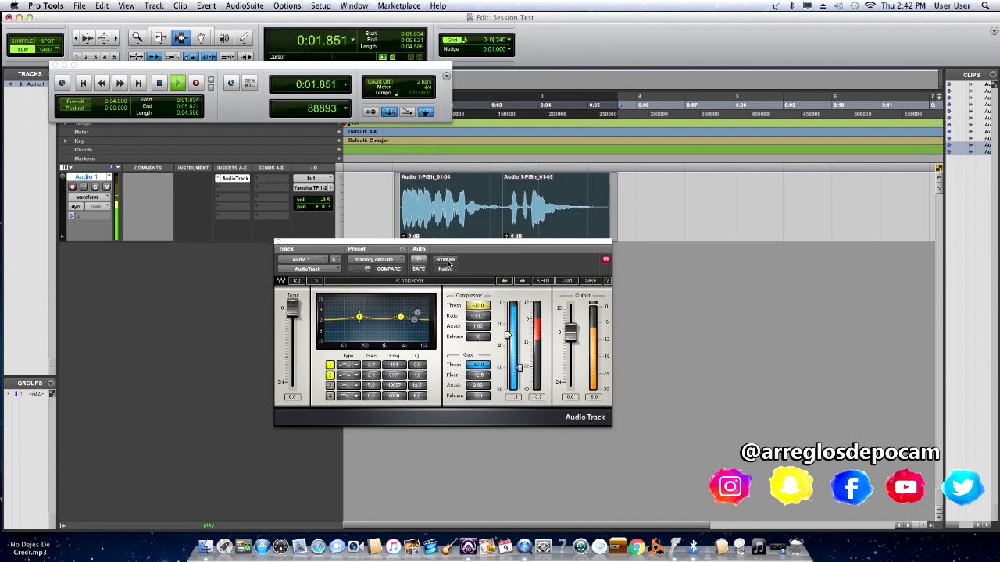
{"action": "left_click", "coordinate": [447, 262]}
{"action": "left_click", "coordinate": [447, 262]}
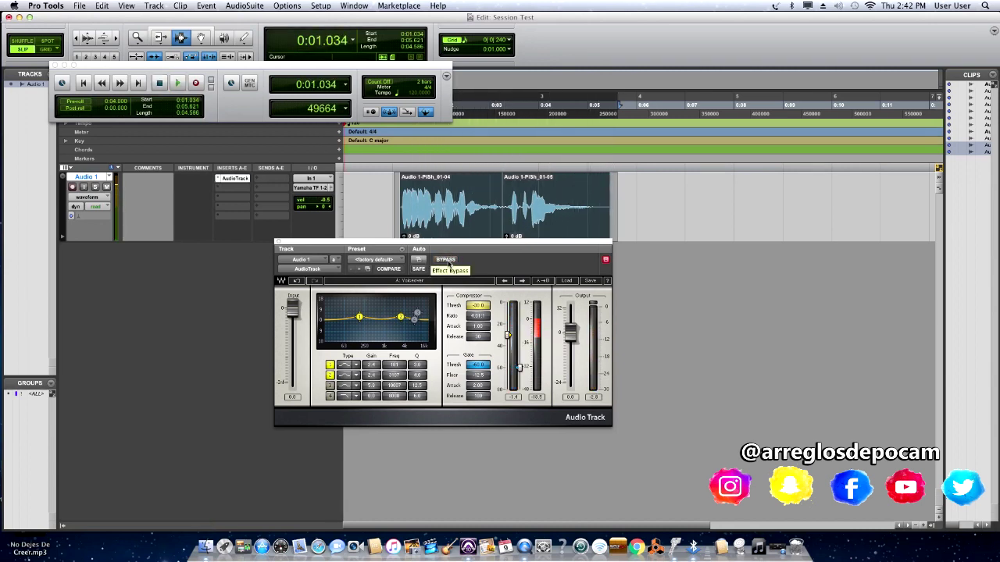
Step: Insert the EQ3 7-Band (mono) equalizer on the Audio 1 track's second insert
{"action": "left_click_drag", "start_coordinate": [474, 243], "coordinate": [475, 238]}
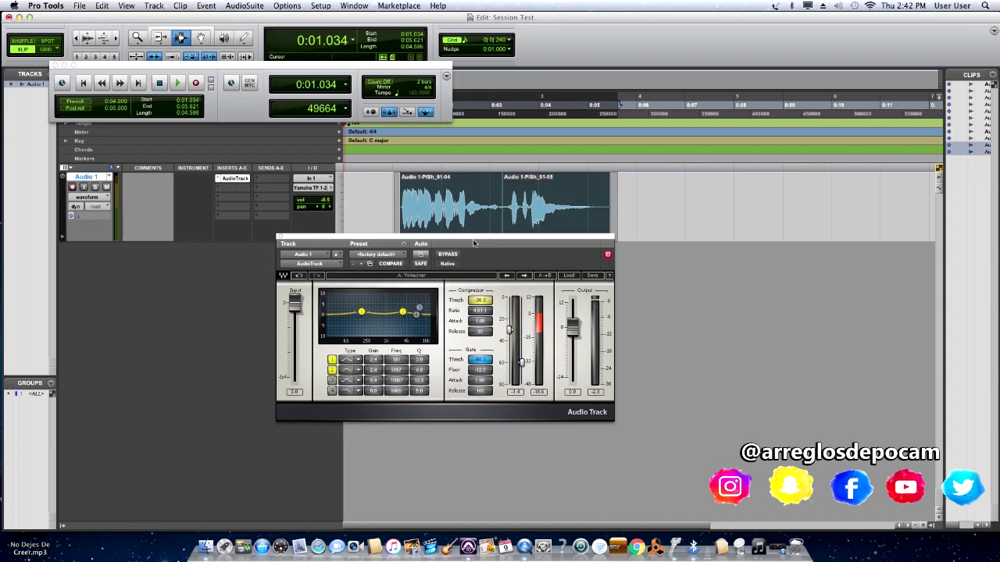
{"action": "left_click", "coordinate": [239, 191]}
{"action": "mouse_move", "coordinate": [332, 206]}
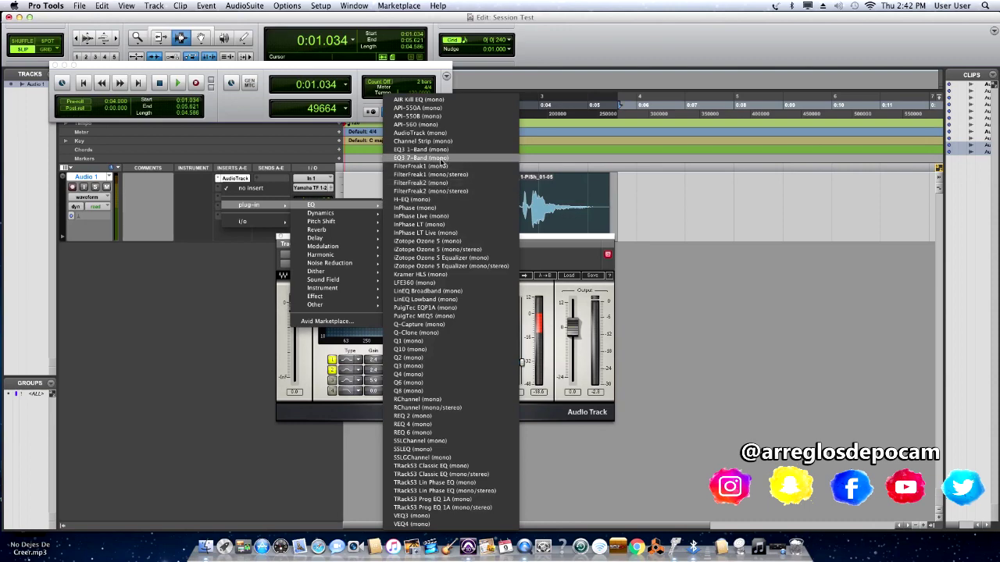
{"action": "left_click", "coordinate": [438, 159]}
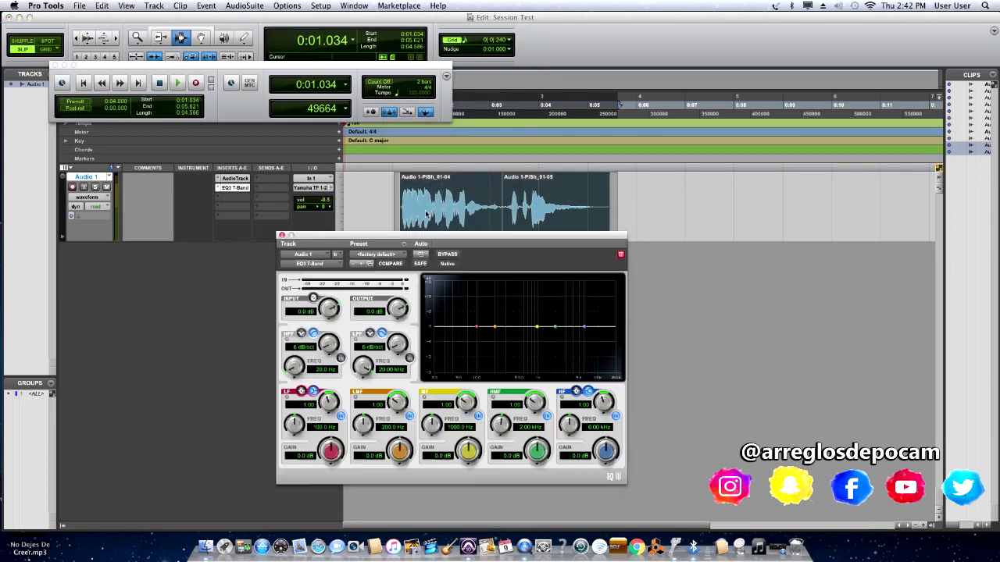
Step: Boost the EQ's lows about 6.1 dB at 106 Hz, cut low-mids 6.9 dB at 385 Hz and boost high-mids about 5 dB at 5.4 kHz during playback
{"action": "left_click_drag", "start_coordinate": [496, 331], "coordinate": [476, 312]}
{"action": "key", "text": "space"}
{"action": "left_click_drag", "start_coordinate": [555, 331], "coordinate": [581, 316]}
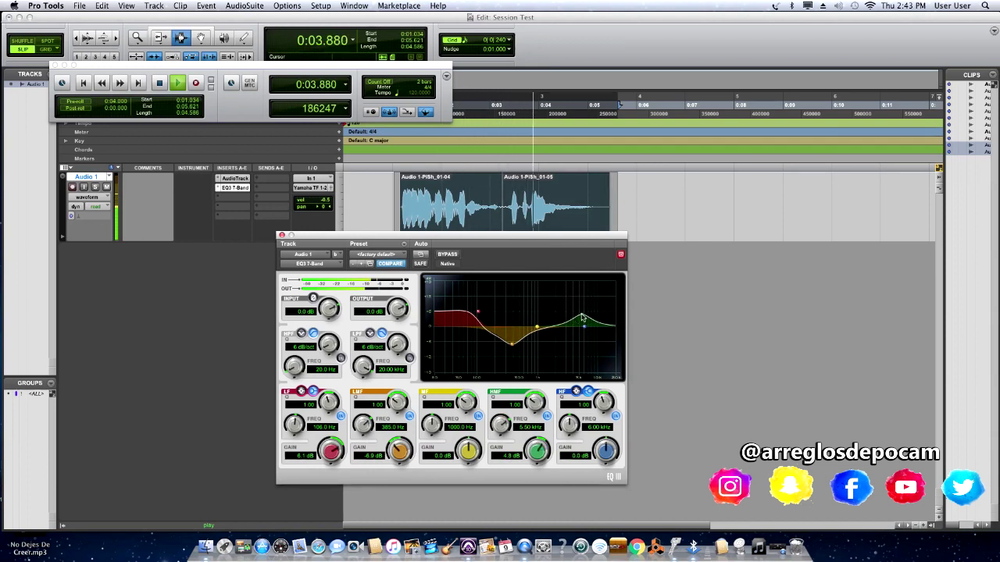
{"action": "key", "text": "space"}
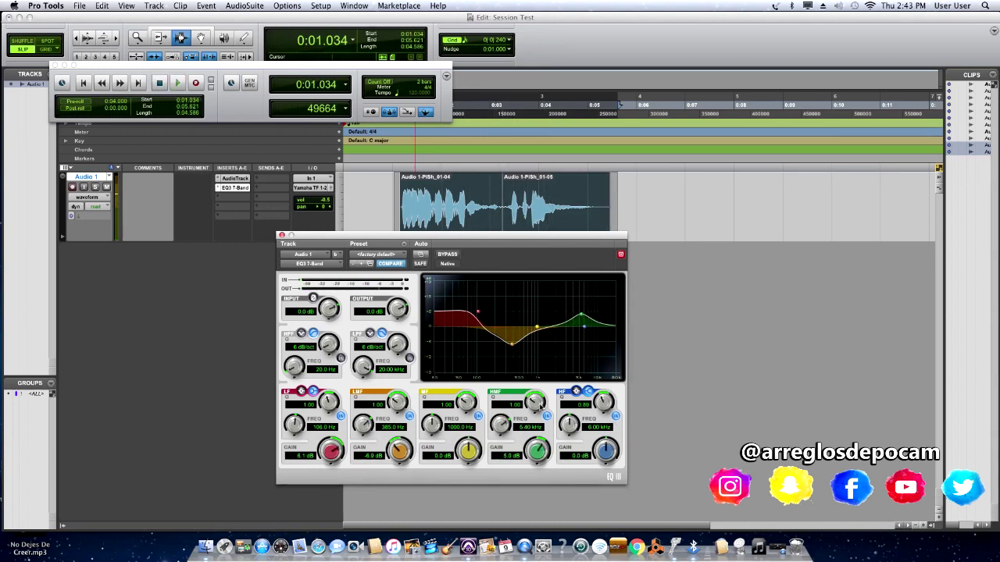
Step: Widen the high-mid boost to a Q of 0.46 and set it to about 6.08 kHz and 6.1 dB during playback
{"action": "left_click_drag", "start_coordinate": [540, 406], "coordinate": [540, 447]}
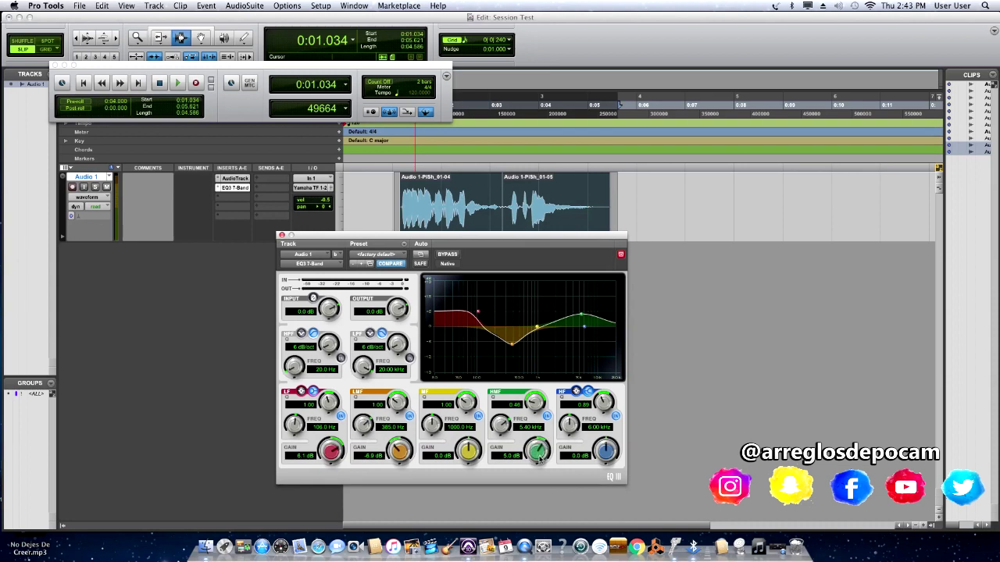
{"action": "key", "text": "space"}
{"action": "mouse_move", "coordinate": [582, 315]}
{"action": "left_mouse_down"}
{"action": "mouse_move", "coordinate": [584, 299]}
{"action": "mouse_move", "coordinate": [585, 312]}
{"action": "left_mouse_up"}
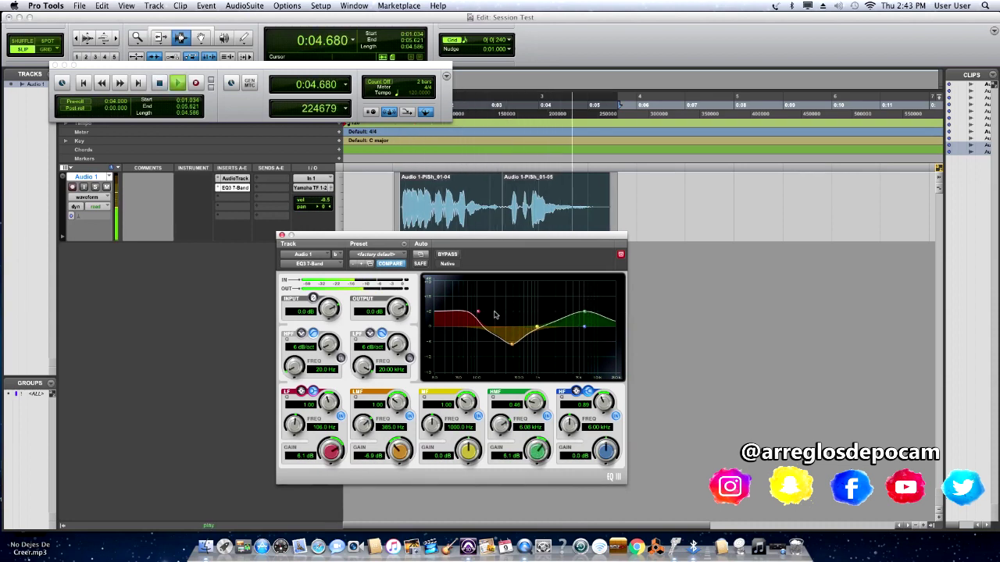
{"action": "key", "text": "space"}
Step: Set the low band to about 124 Hz at 4.8 dB and the mid band to about 1.06 kHz at 0.7 dB, and play the vocal
{"action": "left_click_drag", "start_coordinate": [476, 312], "coordinate": [539, 324]}
{"action": "key", "text": "space"}
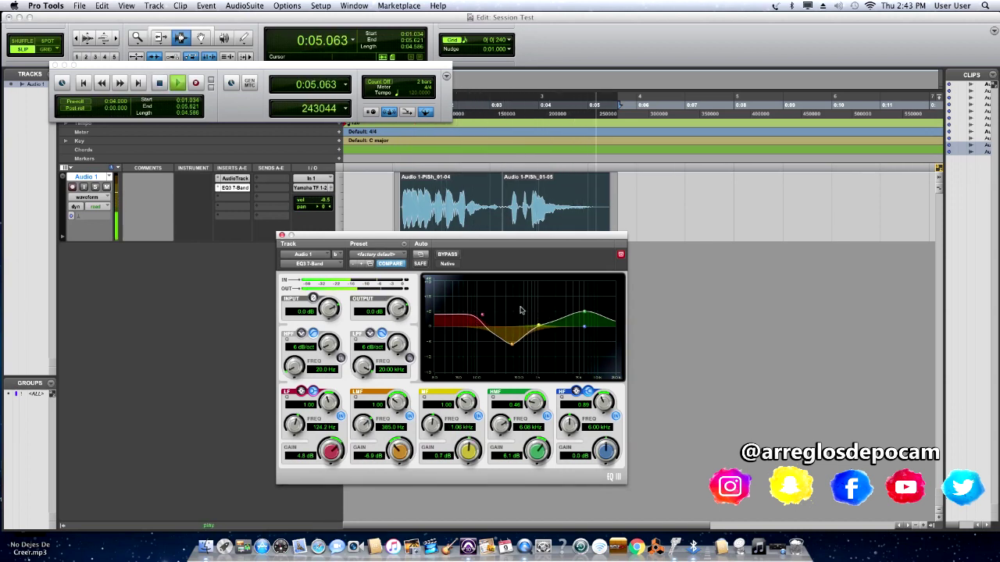
{"action": "key", "text": "space"}
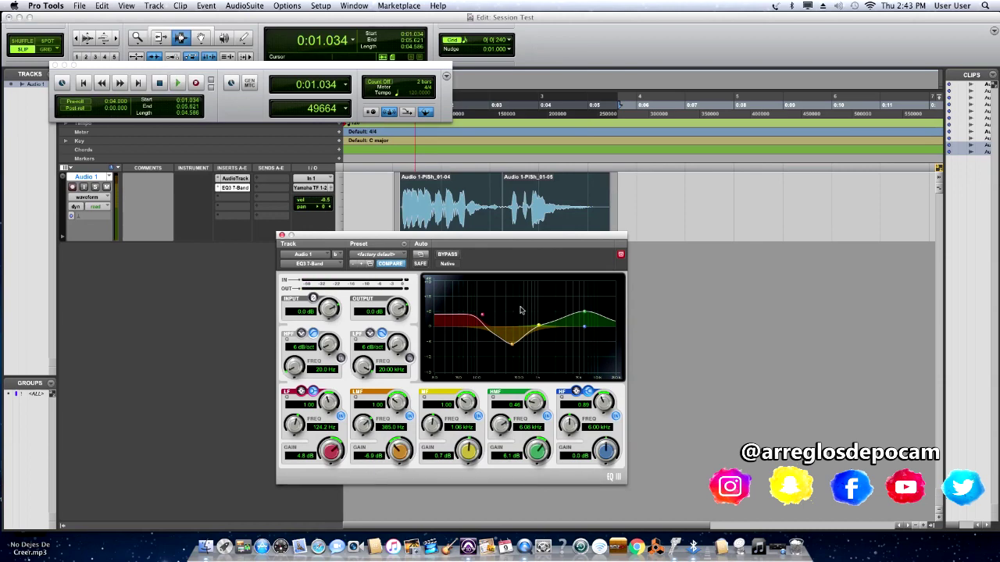
Step: Load the Telephone Vocal – 7 Band preset from the Vocals presets in the EQ and play the vocal through it
{"action": "left_click_drag", "start_coordinate": [518, 234], "coordinate": [511, 243]}
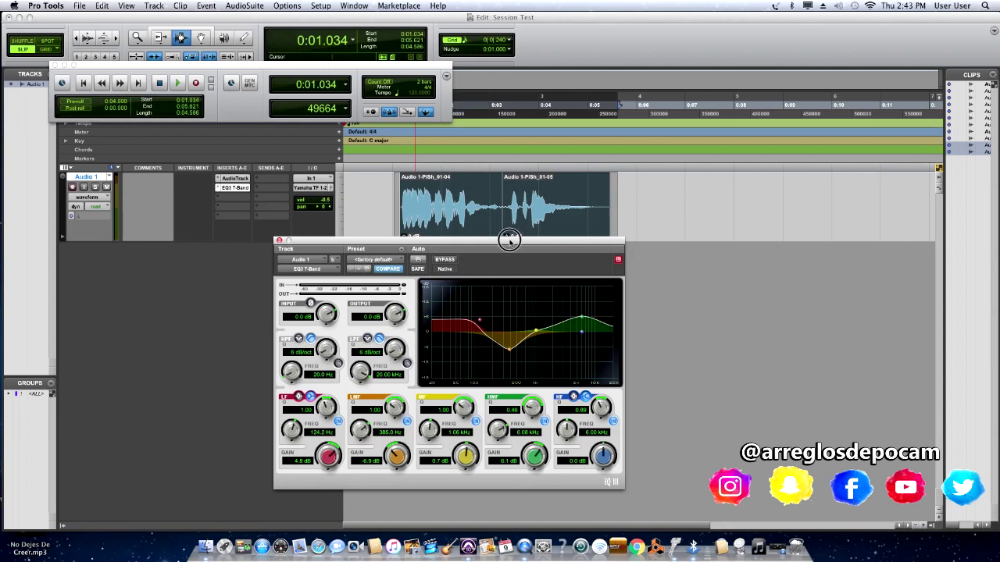
{"action": "left_click_drag", "start_coordinate": [509, 240], "coordinate": [537, 236]}
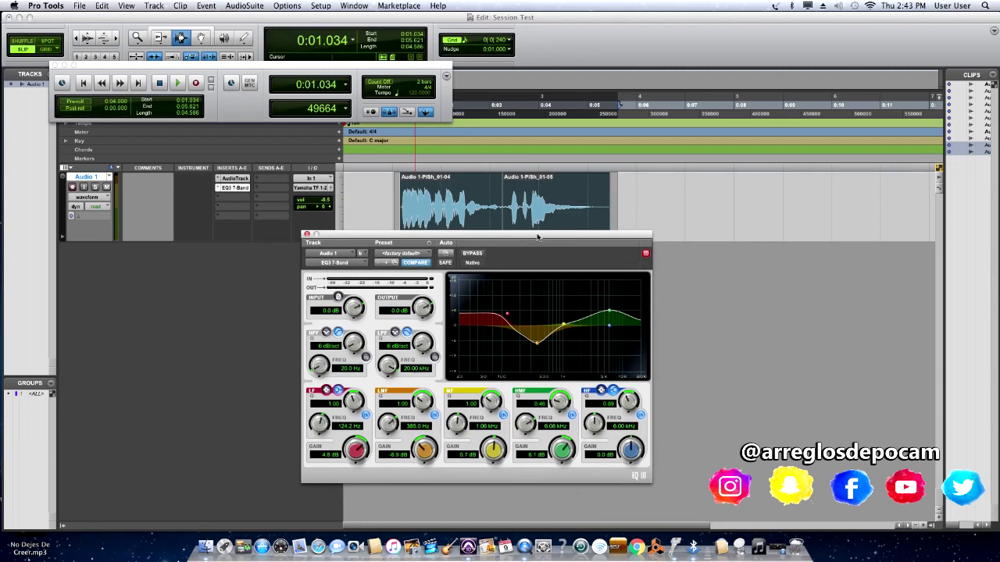
{"action": "left_click", "coordinate": [419, 256]}
{"action": "mouse_move", "coordinate": [422, 237]}
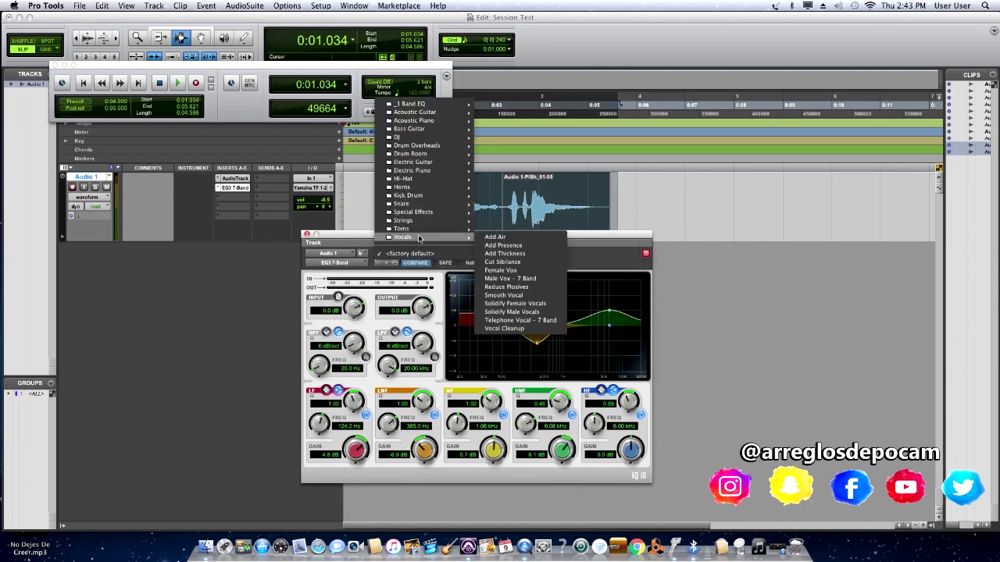
{"action": "left_click", "coordinate": [527, 320]}
{"action": "key", "text": "space"}
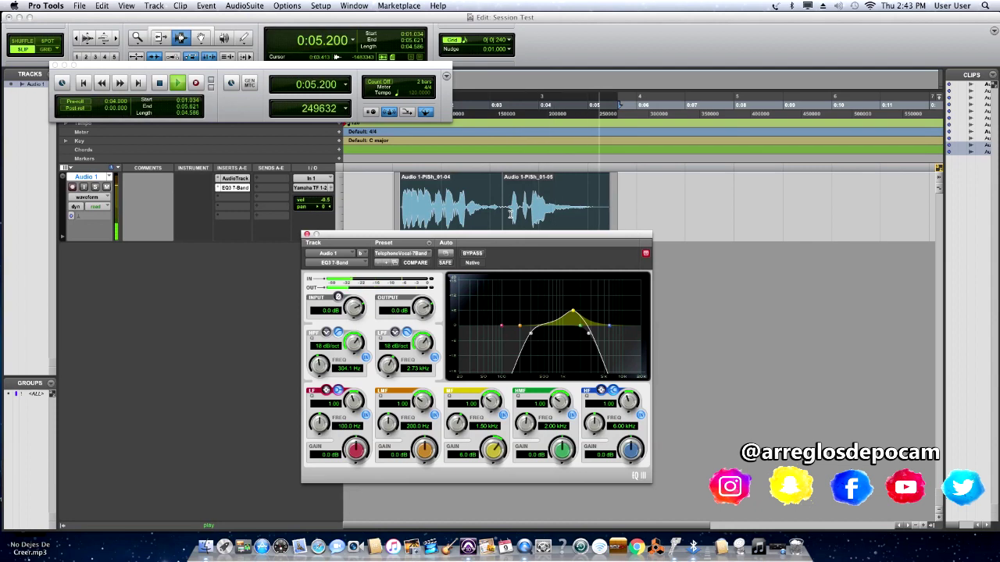
Step: Stop the playback and reset the 7-band EQ to its factory default preset
{"action": "key", "text": "space"}
{"action": "left_click", "coordinate": [408, 253]}
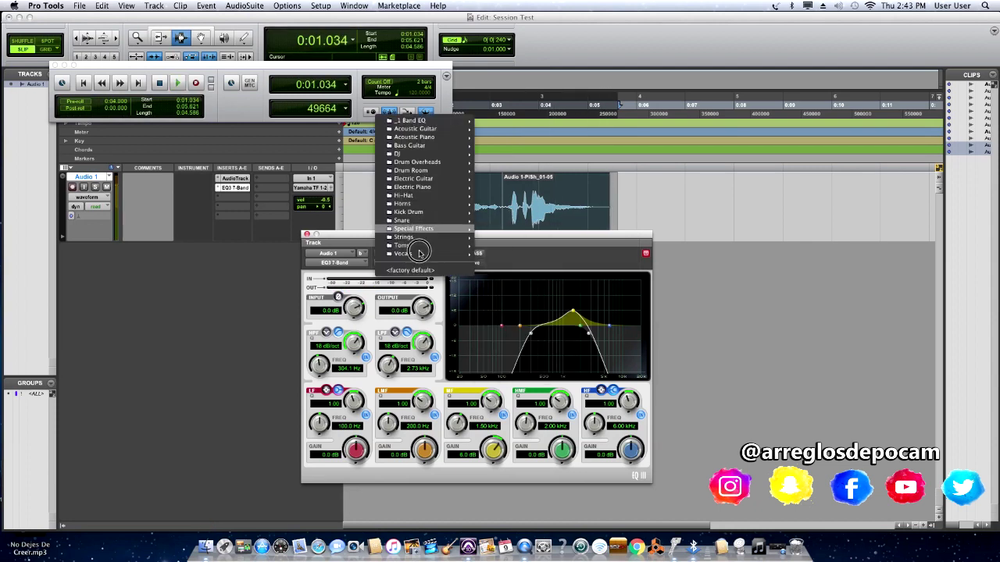
{"action": "left_click", "coordinate": [418, 270]}
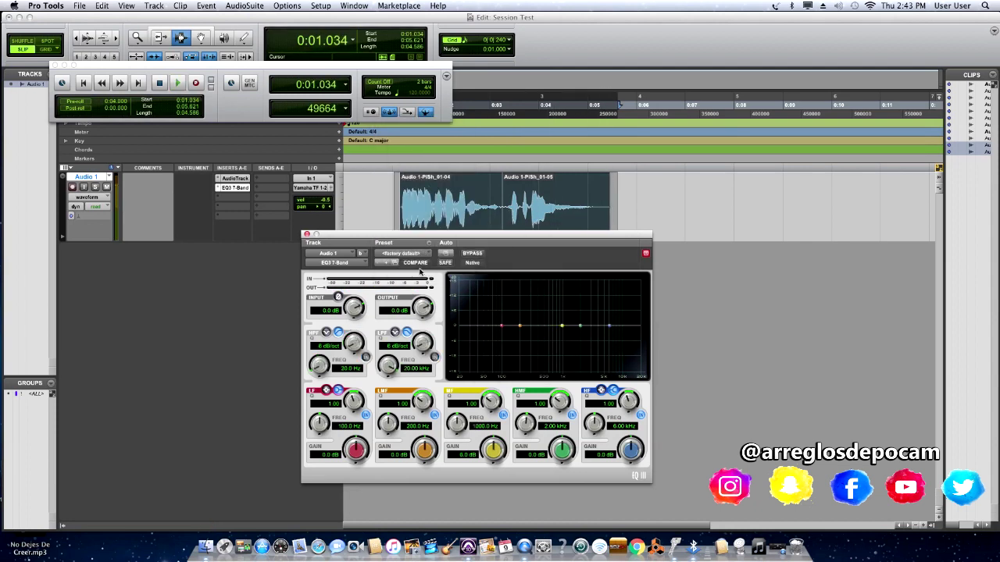
{"action": "left_click_drag", "start_coordinate": [475, 234], "coordinate": [477, 232]}
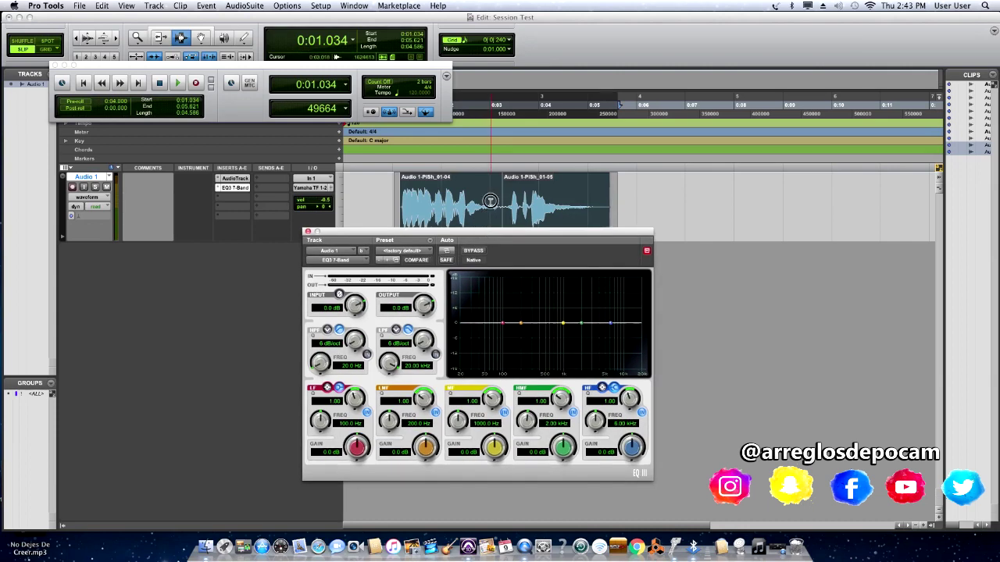
{"action": "left_click", "coordinate": [490, 202]}
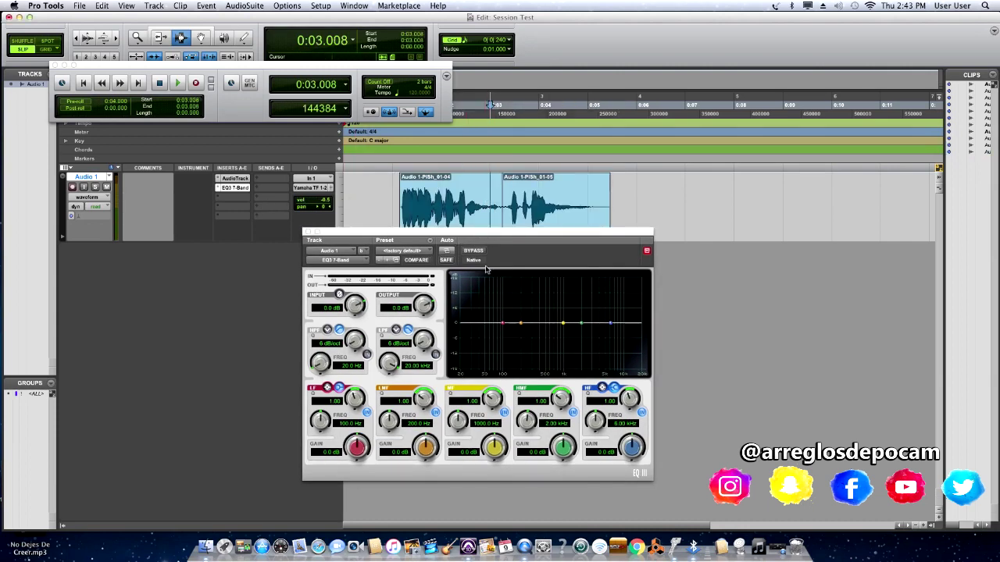
Step: Boost the lows about 4.8 dB at 171 Hz, cut low-mids 7.1 dB at 608 Hz and boost high-mids 7.3 dB at 5.19 kHz
{"action": "left_click", "coordinate": [400, 202]}
{"action": "key", "text": "space"}
{"action": "mouse_move", "coordinate": [520, 323]}
{"action": "left_mouse_down"}
{"action": "mouse_move", "coordinate": [556, 343]}
{"action": "mouse_move", "coordinate": [493, 310]}
{"action": "mouse_move", "coordinate": [518, 310]}
{"action": "left_mouse_up"}
{"action": "left_click_drag", "start_coordinate": [581, 322], "coordinate": [605, 304]}
{"action": "key", "text": "space"}
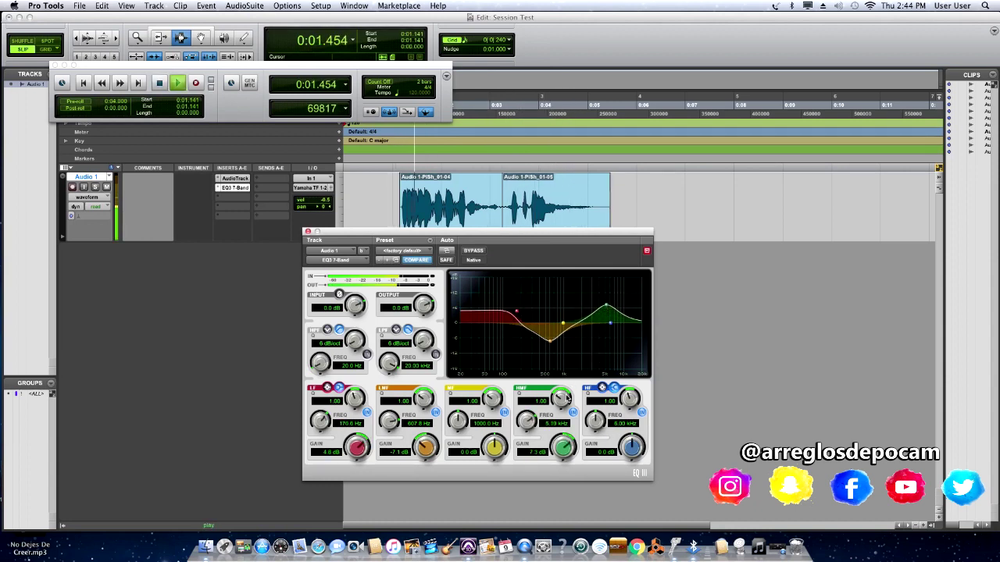
Step: Widen the high-mid boost to a Q of 0.60, set it to about 5.94 kHz and 6.3 dB, and close the EQ
{"action": "left_click_drag", "start_coordinate": [561, 399], "coordinate": [579, 459]}
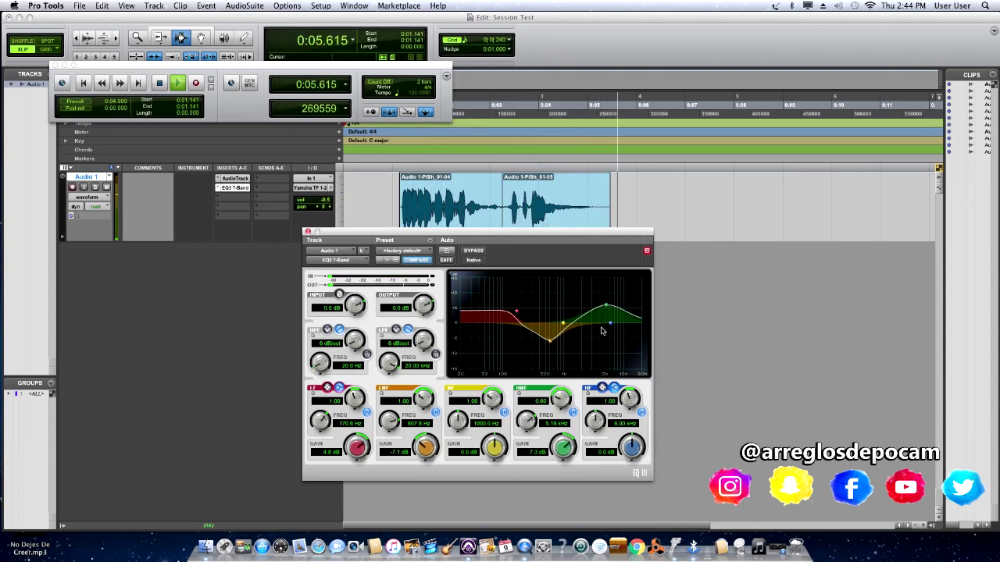
{"action": "left_click_drag", "start_coordinate": [606, 305], "coordinate": [610, 309]}
{"action": "key", "text": "space"}
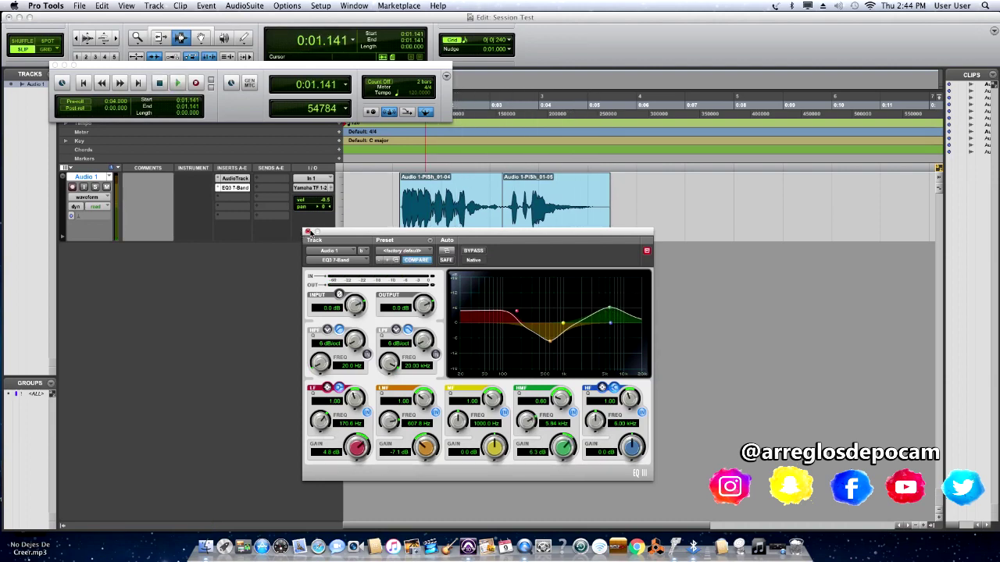
{"action": "left_click", "coordinate": [308, 232]}
Step: Insert the RVox (mono) dynamics plug-in in the slot below the EQ on the Audio 1 track
{"action": "left_click", "coordinate": [391, 212]}
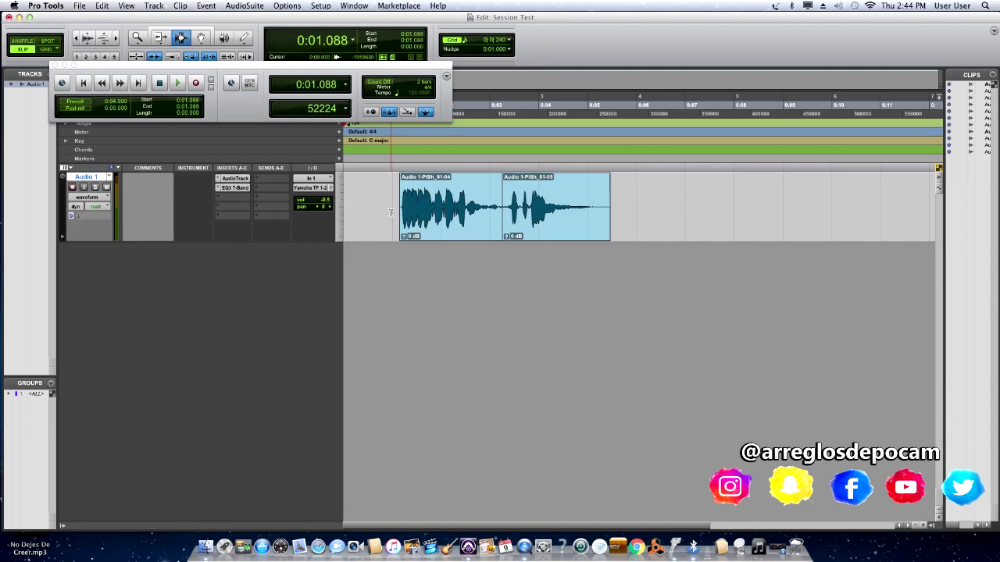
{"action": "left_click", "coordinate": [234, 197]}
{"action": "mouse_move", "coordinate": [246, 215]}
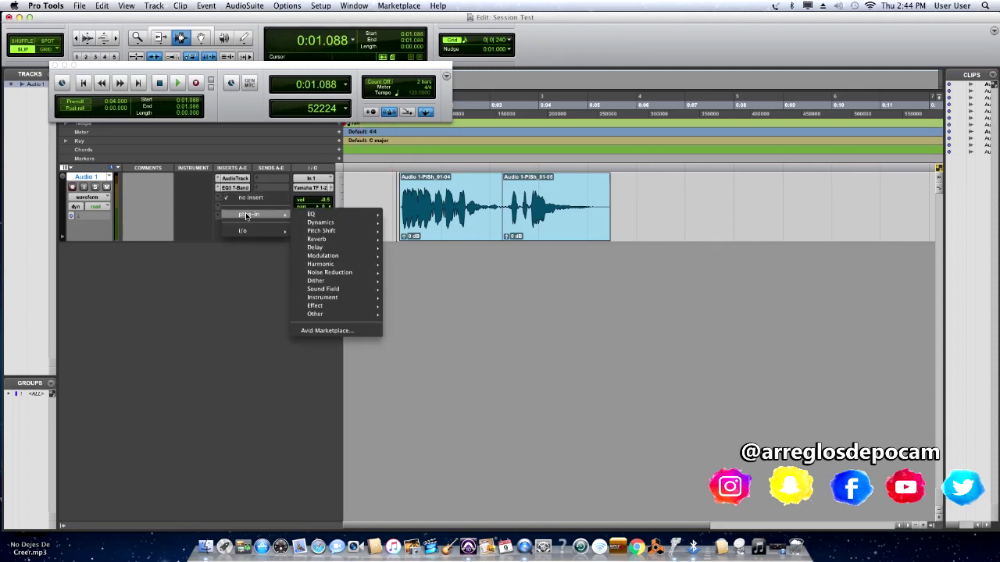
{"action": "mouse_move", "coordinate": [361, 230]}
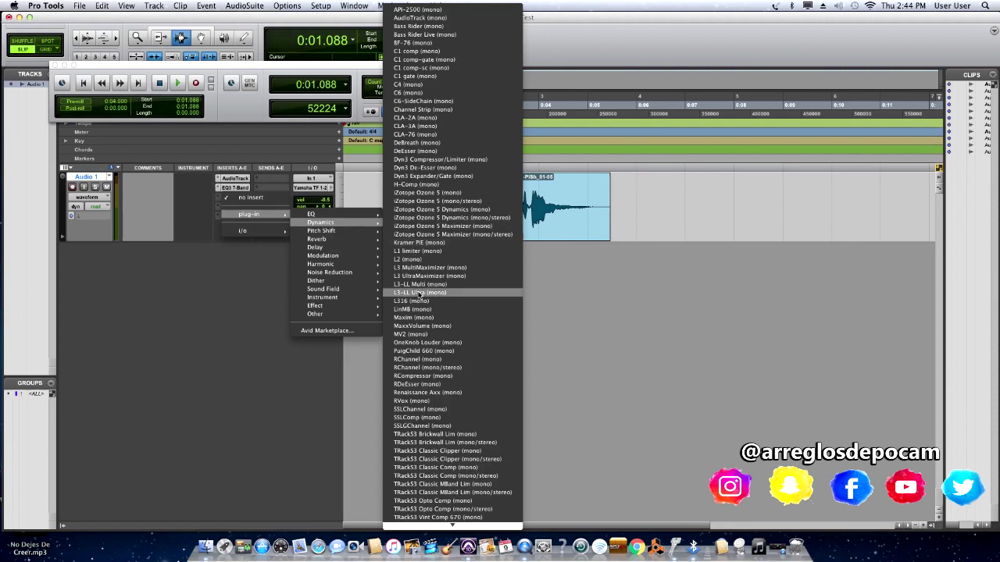
{"action": "left_click", "coordinate": [432, 401]}
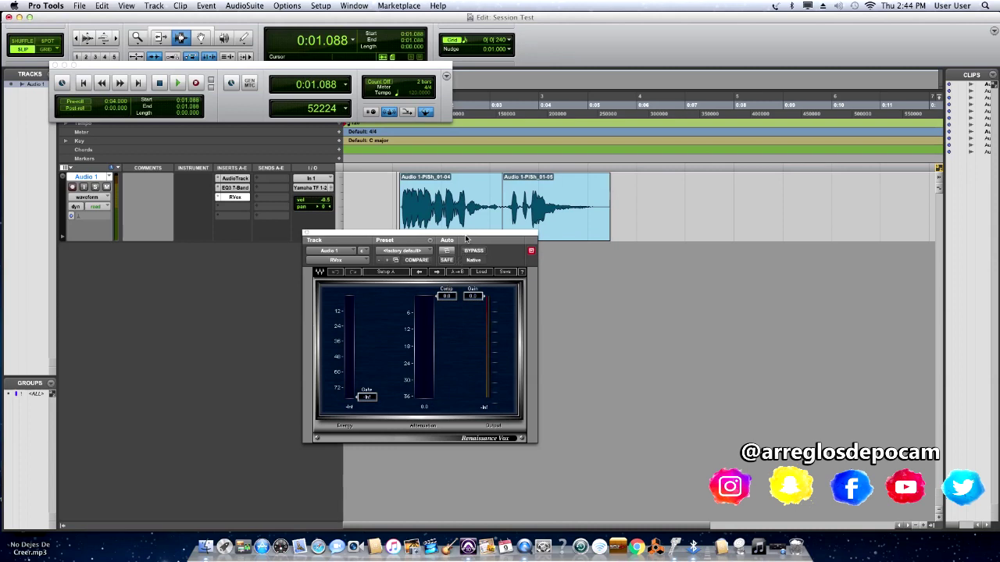
{"action": "left_click_drag", "start_coordinate": [466, 238], "coordinate": [487, 233]}
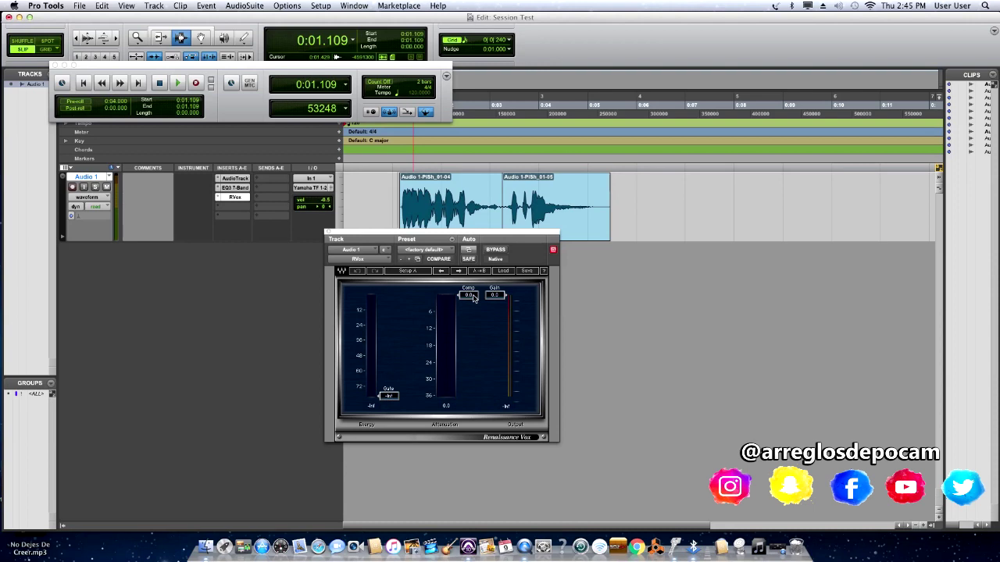
Step: Set RVox compression to about -12.2 and its gain to about -2.9 while playing the vocal
{"action": "left_click_drag", "start_coordinate": [473, 298], "coordinate": [474, 329]}
{"action": "key", "text": "space"}
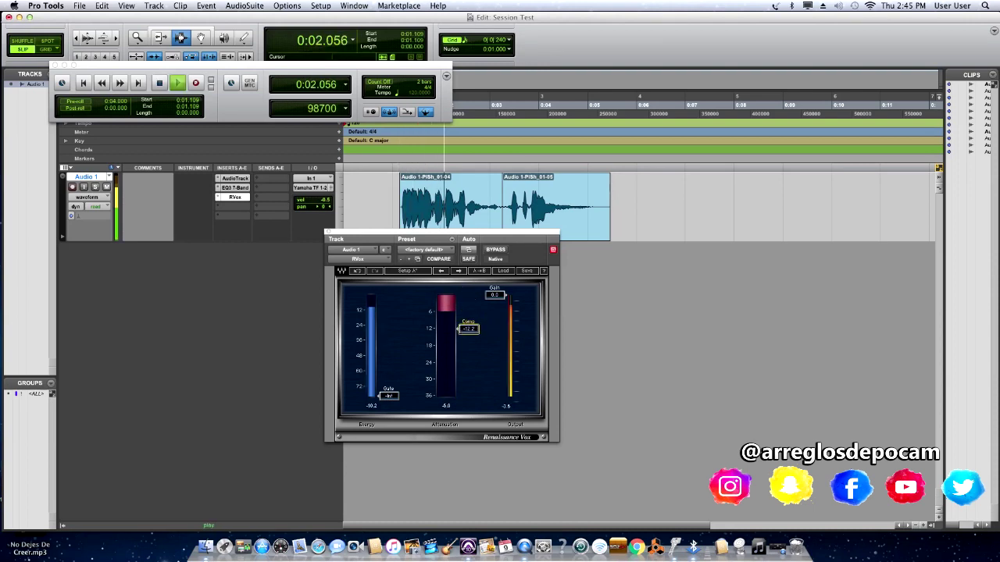
{"action": "left_click_drag", "start_coordinate": [495, 294], "coordinate": [494, 303]}
{"action": "key", "text": "space"}
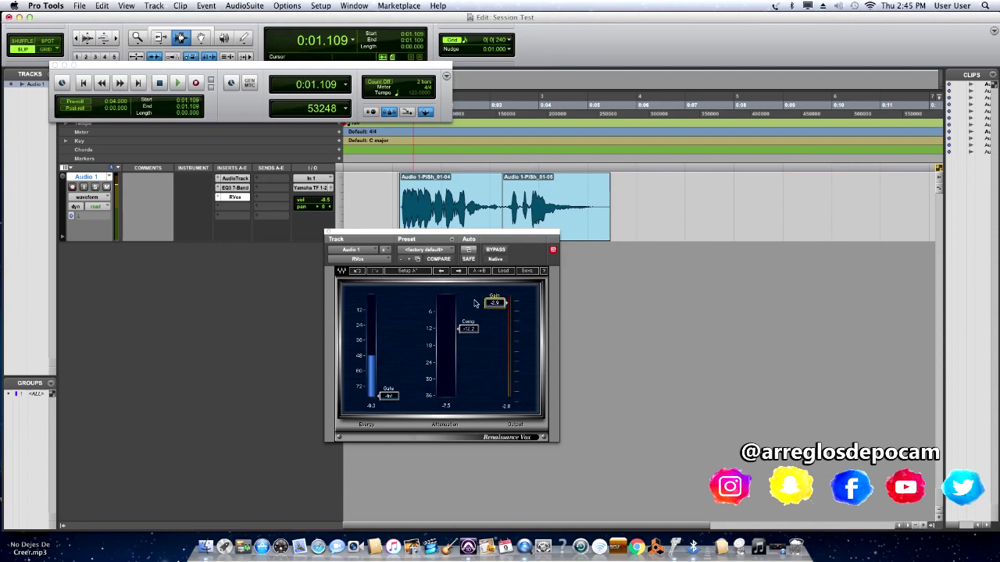
Step: Lower the RVox gain to about -6.1 while replaying the vocal, and close the plug-in window
{"action": "key", "text": "space"}
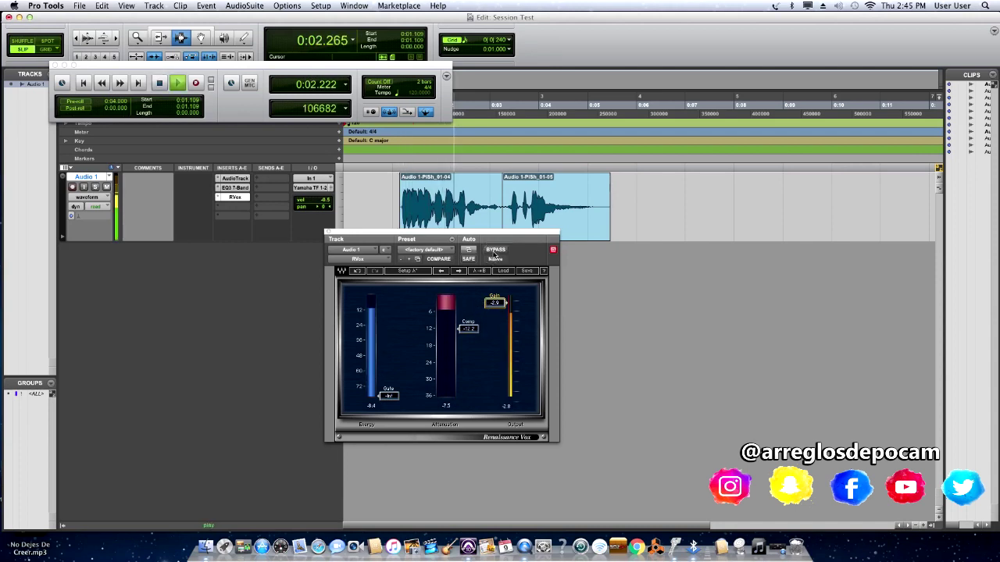
{"action": "key", "text": "space"}
{"action": "left_click_drag", "start_coordinate": [495, 302], "coordinate": [496, 310]}
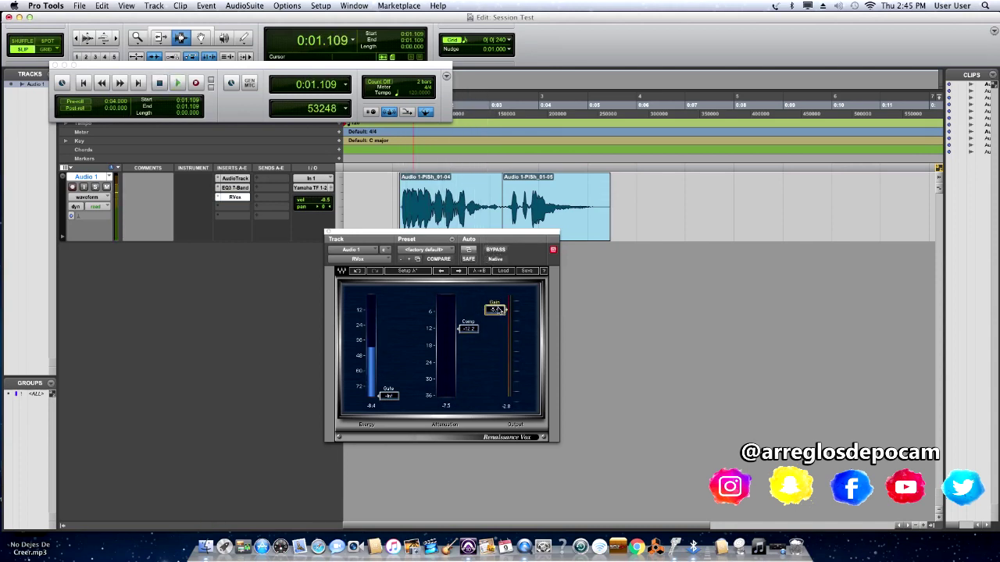
{"action": "key", "text": "space"}
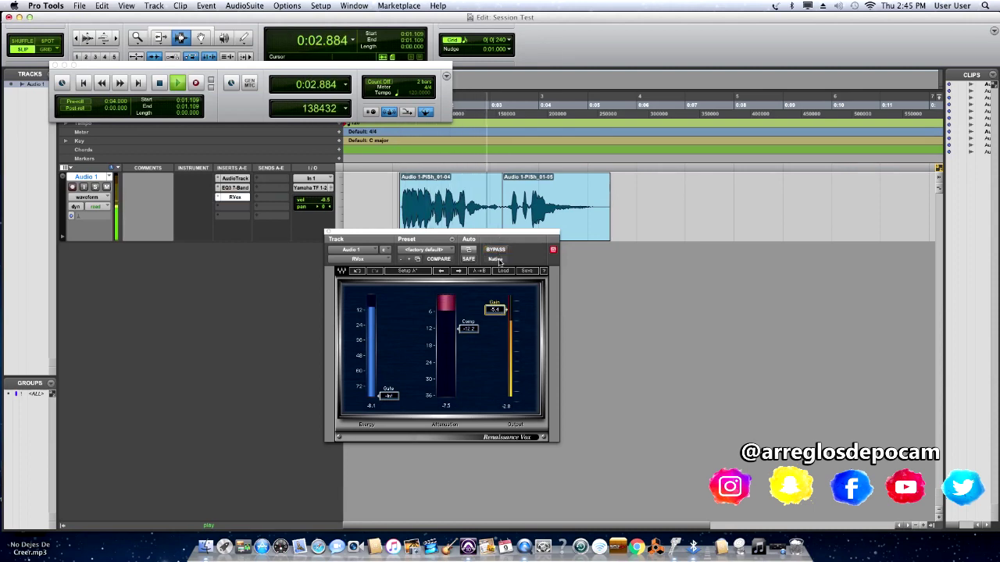
{"action": "left_click_drag", "start_coordinate": [490, 301], "coordinate": [491, 303]}
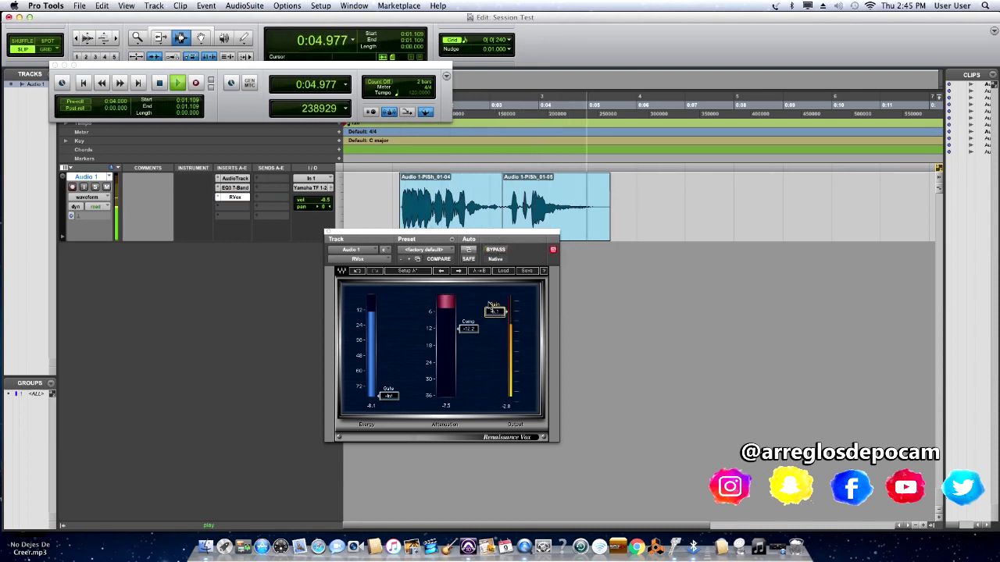
{"action": "key", "text": "space"}
{"action": "key", "text": "space"}
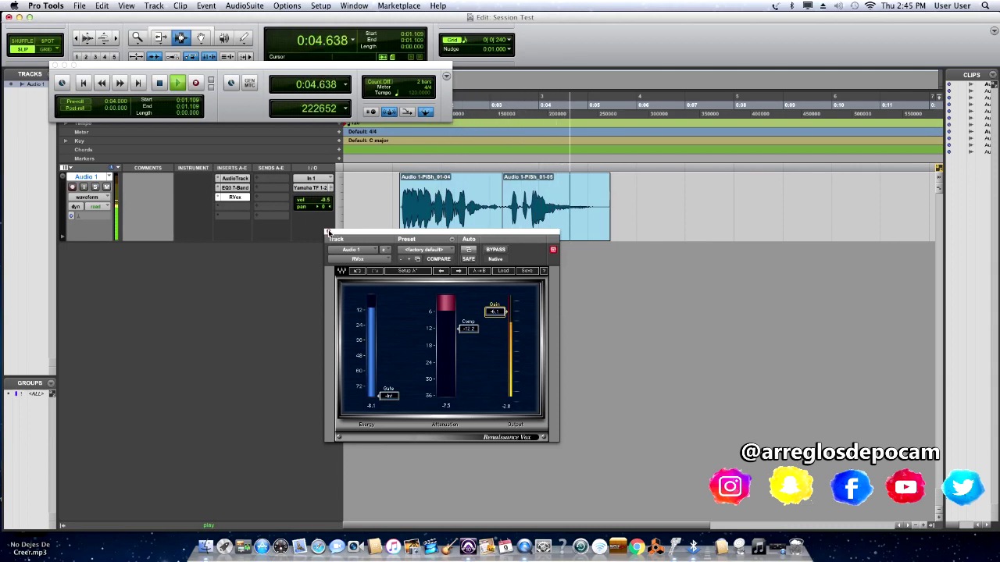
{"action": "key", "text": "space"}
{"action": "left_click", "coordinate": [328, 233]}
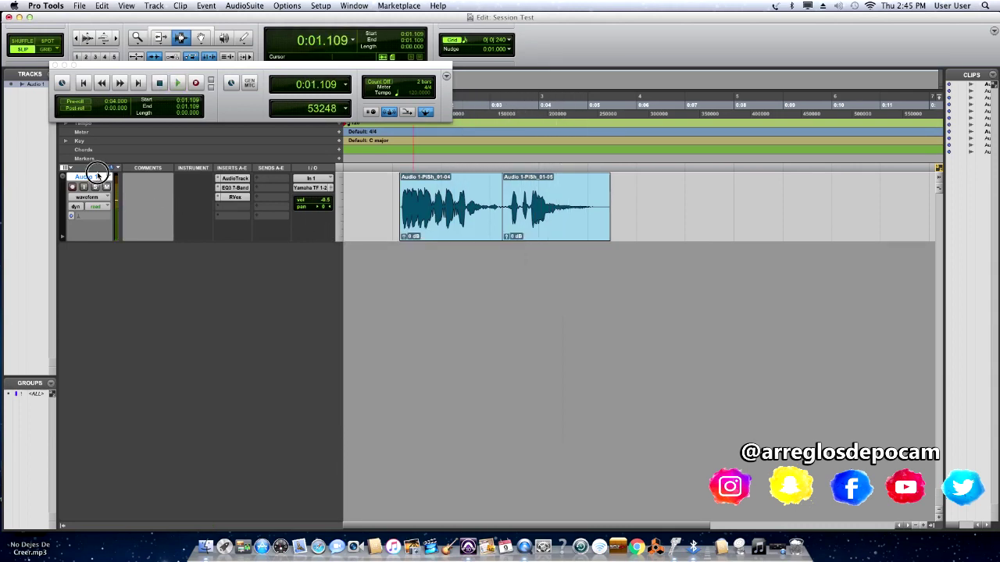
Step: Create one new stereo aux input track
{"action": "key", "text": "super+shift+n"}
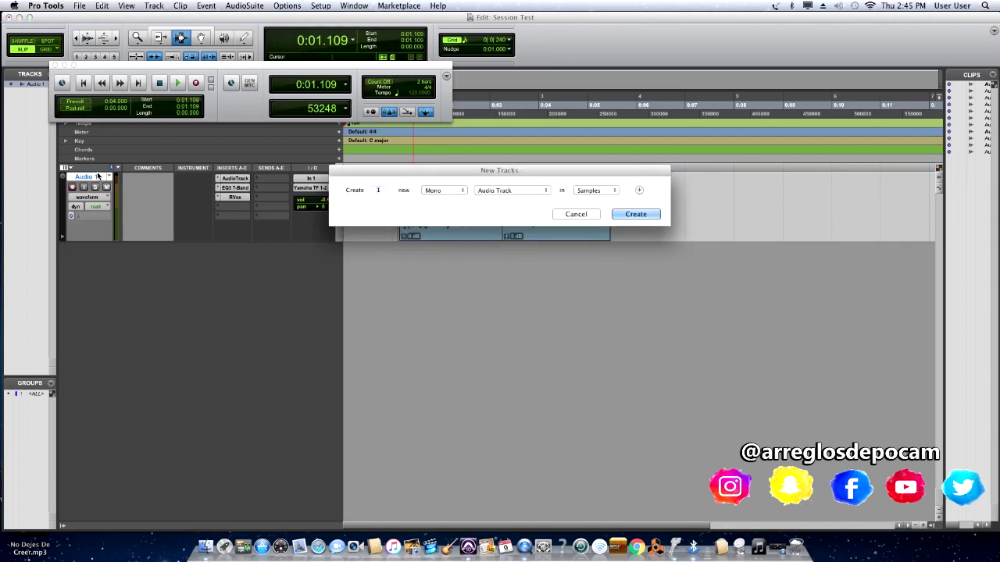
{"action": "left_click", "coordinate": [440, 189]}
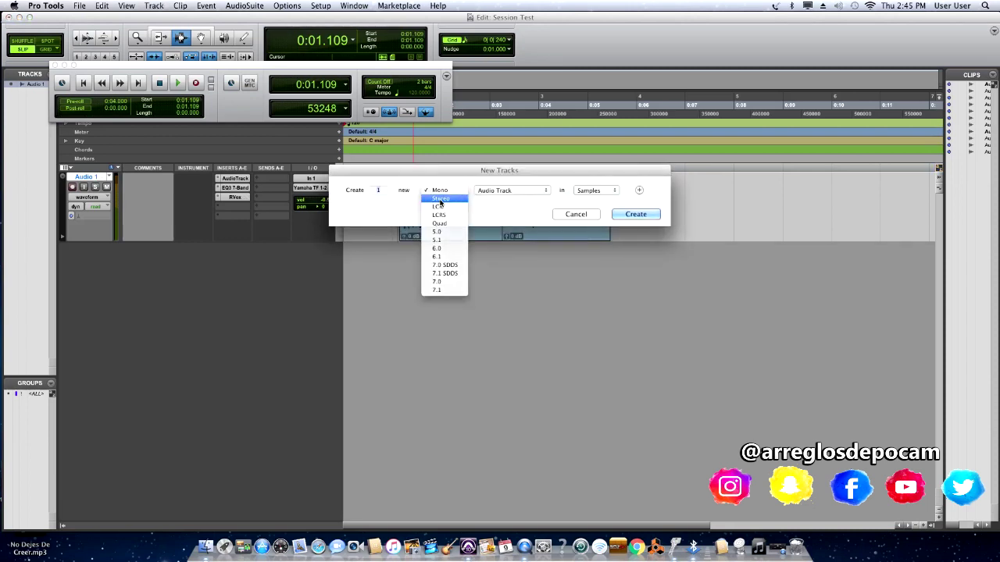
{"action": "left_click", "coordinate": [442, 198]}
{"action": "left_click", "coordinate": [499, 189]}
{"action": "left_click", "coordinate": [500, 199]}
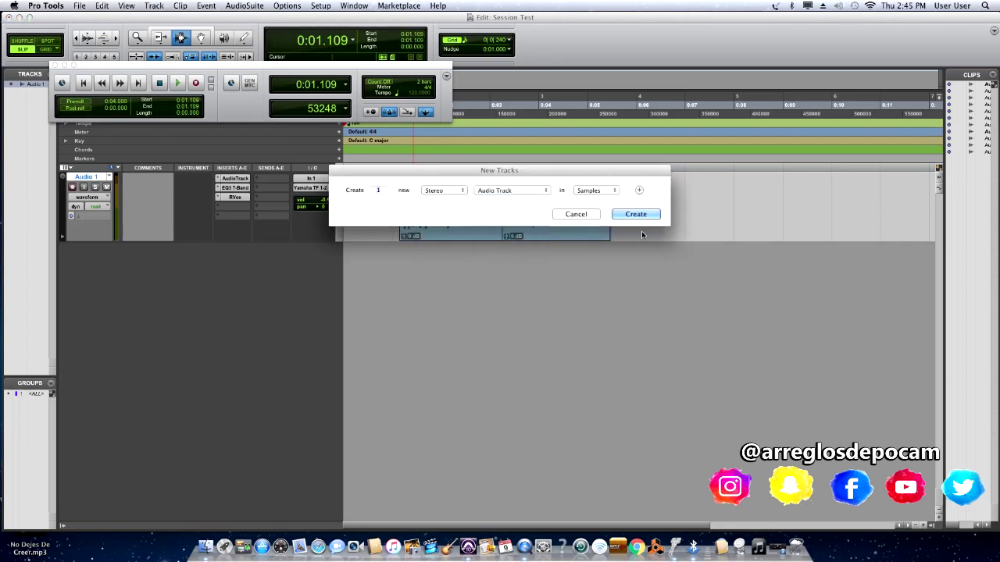
{"action": "left_click", "coordinate": [636, 214]}
Step: Set the Aux 1 track's input to Bus 1-2 and insert the RVerb multichannel reverb on it
{"action": "left_click", "coordinate": [316, 259]}
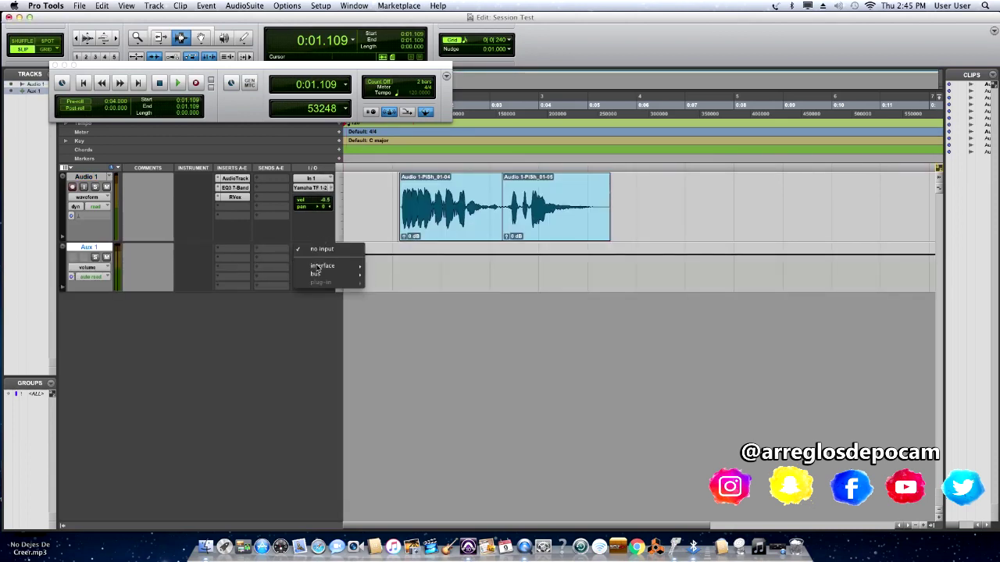
{"action": "left_click", "coordinate": [236, 256]}
{"action": "left_click", "coordinate": [237, 256]}
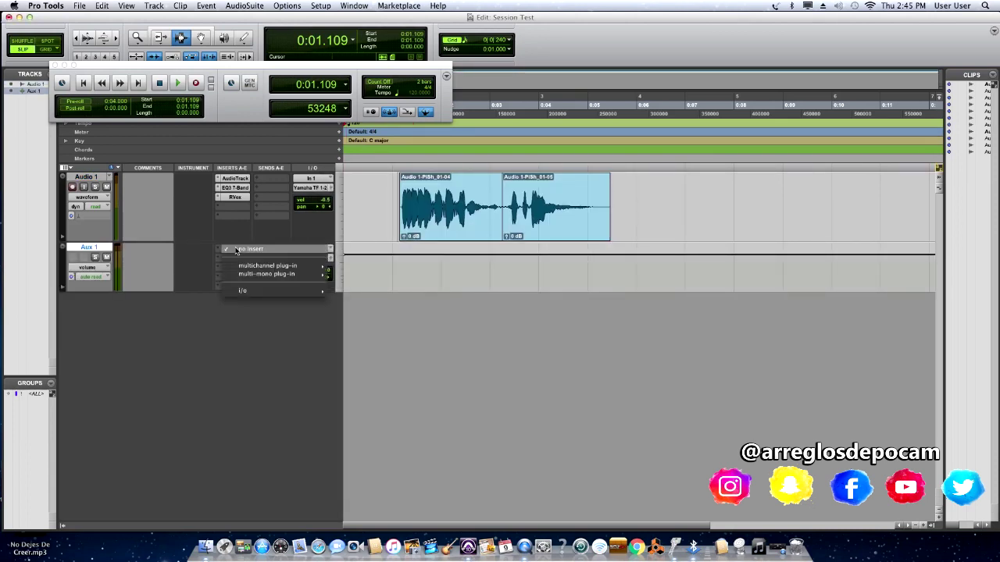
{"action": "mouse_move", "coordinate": [289, 266]}
{"action": "mouse_move", "coordinate": [393, 325]}
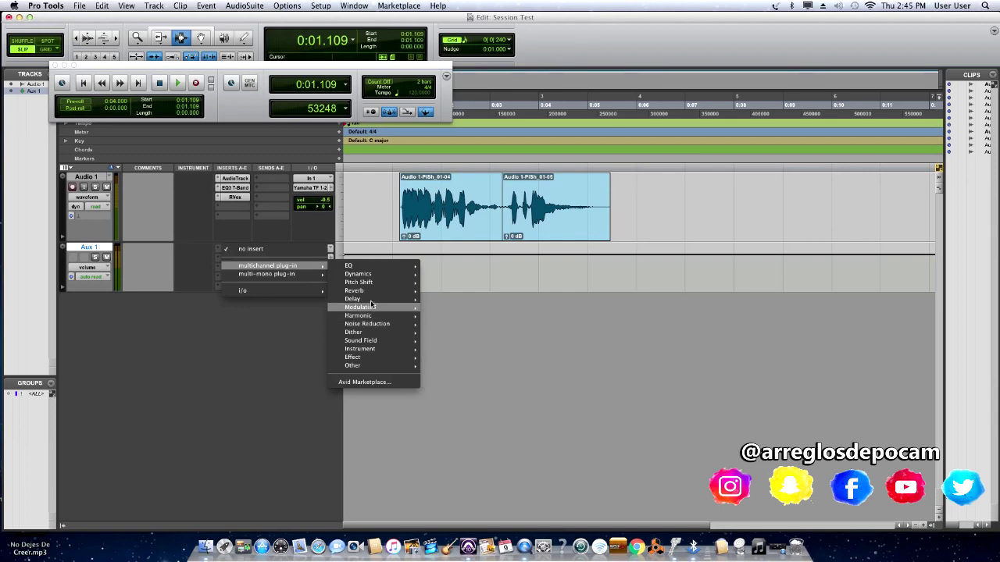
{"action": "mouse_move", "coordinate": [373, 291]}
{"action": "left_click", "coordinate": [480, 417]}
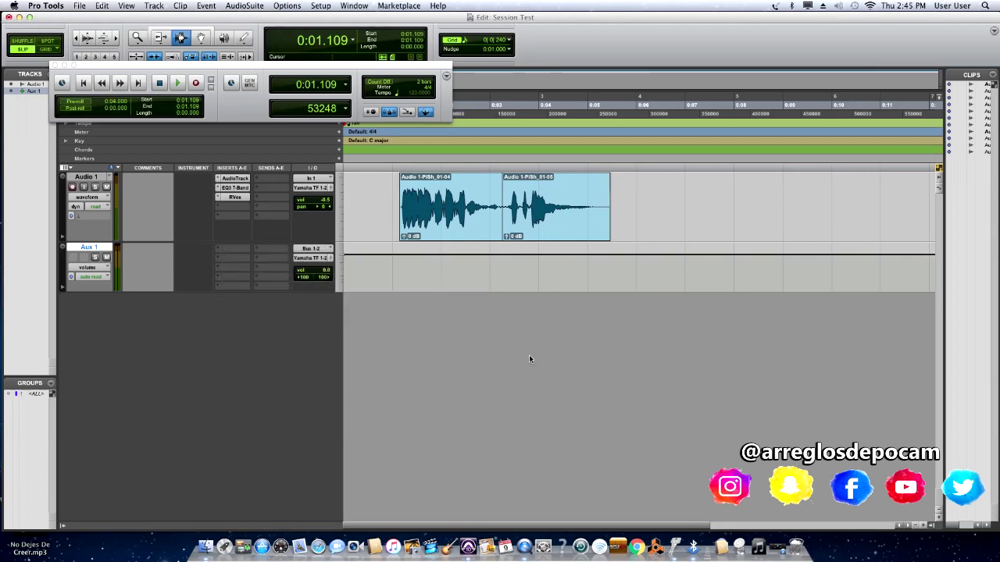
Step: Load the Bright Chamber preset from the Chambers presets in RVerb and close the plug-in window
{"action": "left_click", "coordinate": [608, 271]}
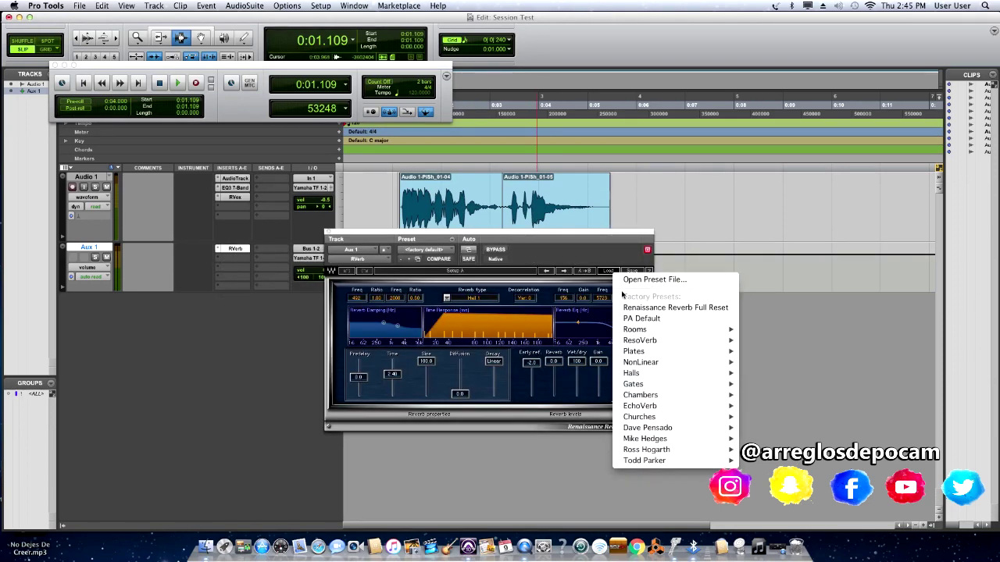
{"action": "mouse_move", "coordinate": [656, 407]}
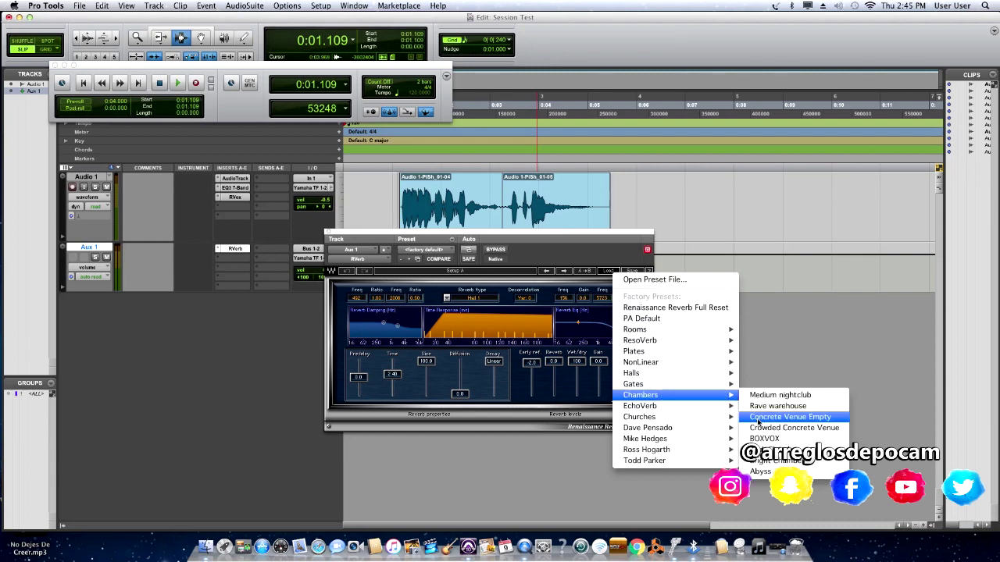
{"action": "left_click", "coordinate": [482, 305]}
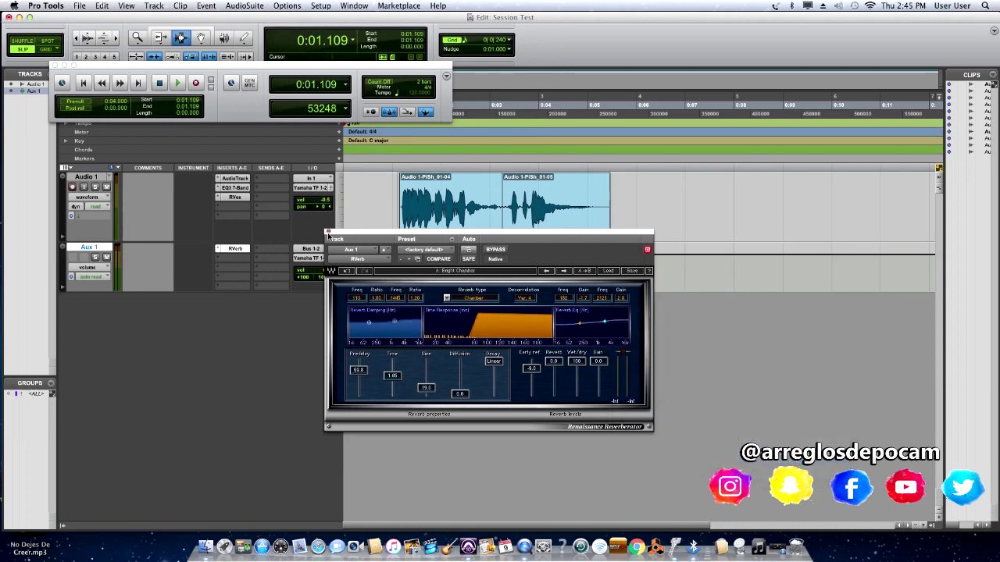
{"action": "left_click", "coordinate": [329, 233]}
Step: Add a send from the Audio 1 track to Bus 1-2 (Stereo) and place the playback cursor just before the vocal clips
{"action": "left_click", "coordinate": [270, 179]}
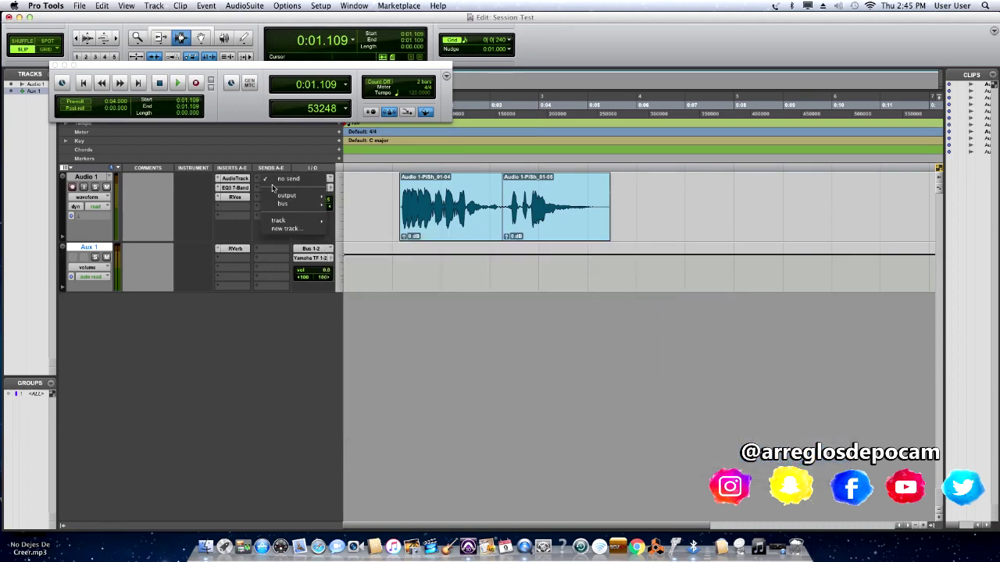
{"action": "mouse_move", "coordinate": [281, 206]}
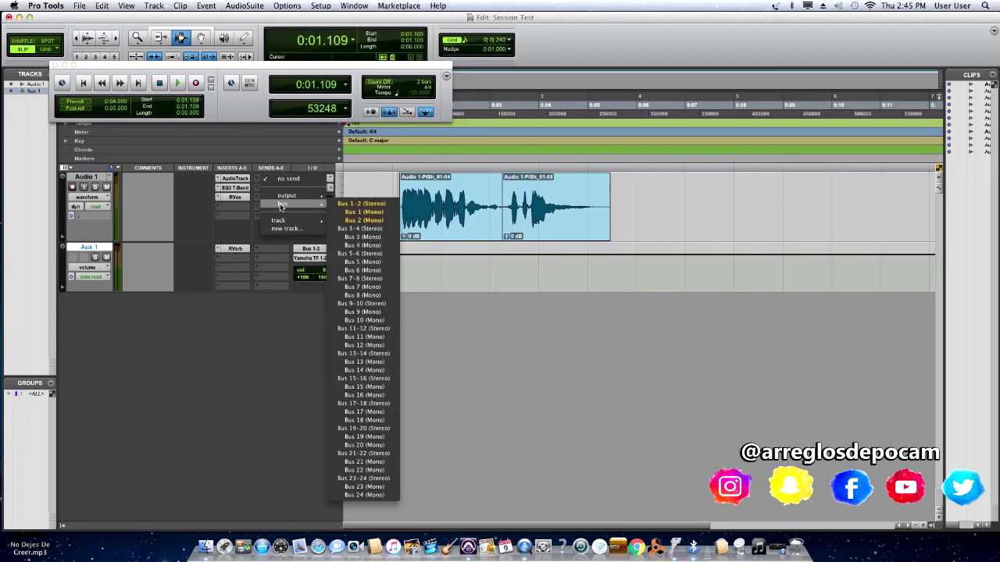
{"action": "left_click", "coordinate": [355, 203]}
{"action": "left_click", "coordinate": [395, 201]}
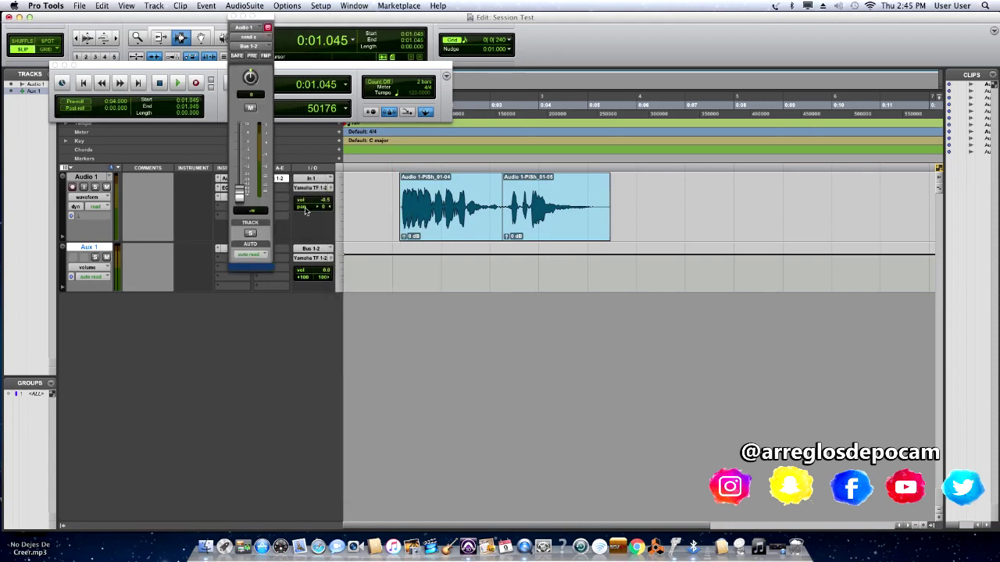
Step: Raise the Bus 1-2 send level to about -24.7 dB during playback, and reposition the cursor just before the vocal clips
{"action": "key", "text": "space"}
{"action": "left_click_drag", "start_coordinate": [239, 195], "coordinate": [239, 178]}
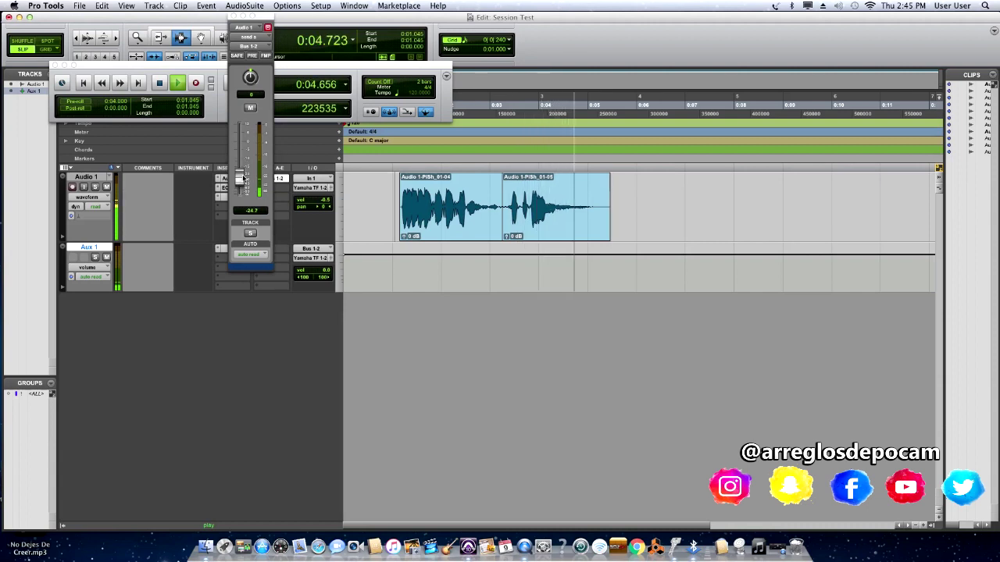
{"action": "key", "text": "space"}
{"action": "left_click", "coordinate": [397, 201]}
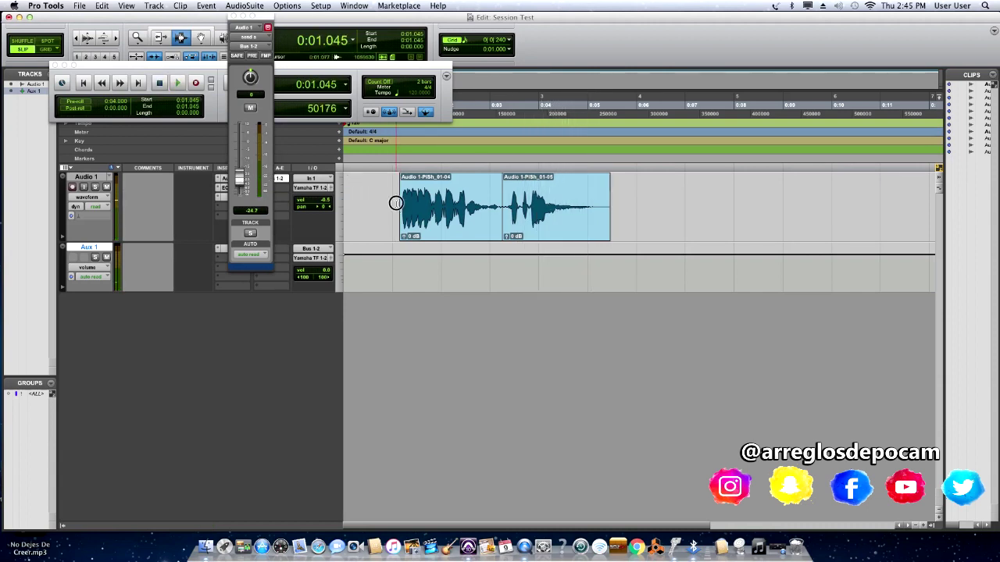
Step: Raise the Bus 1-2 send level on the Audio 1 track to -22.2 dB, audition the vocal clips, and close the send window
{"action": "left_click_drag", "start_coordinate": [239, 178], "coordinate": [242, 176]}
{"action": "key", "text": "space"}
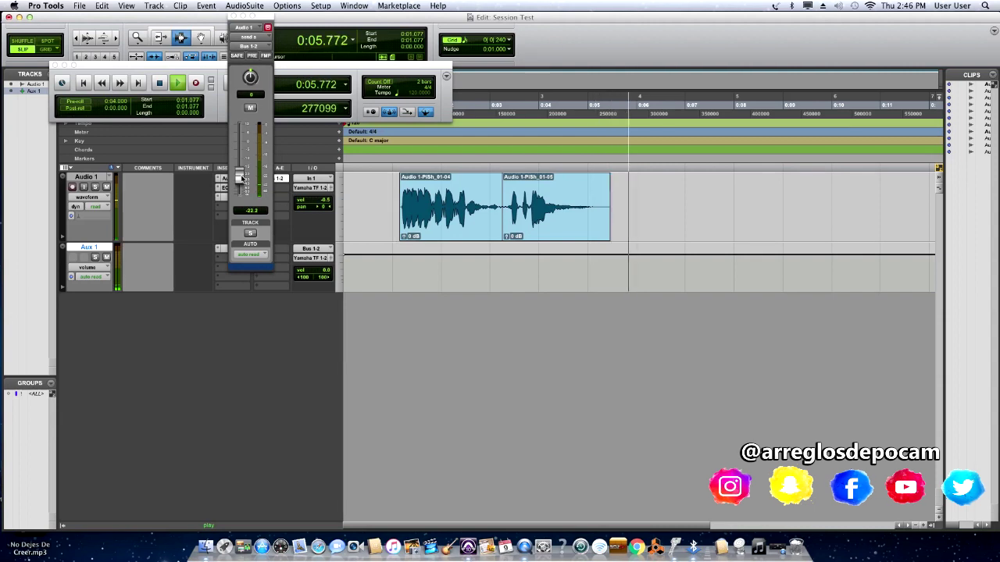
{"action": "key", "text": "space"}
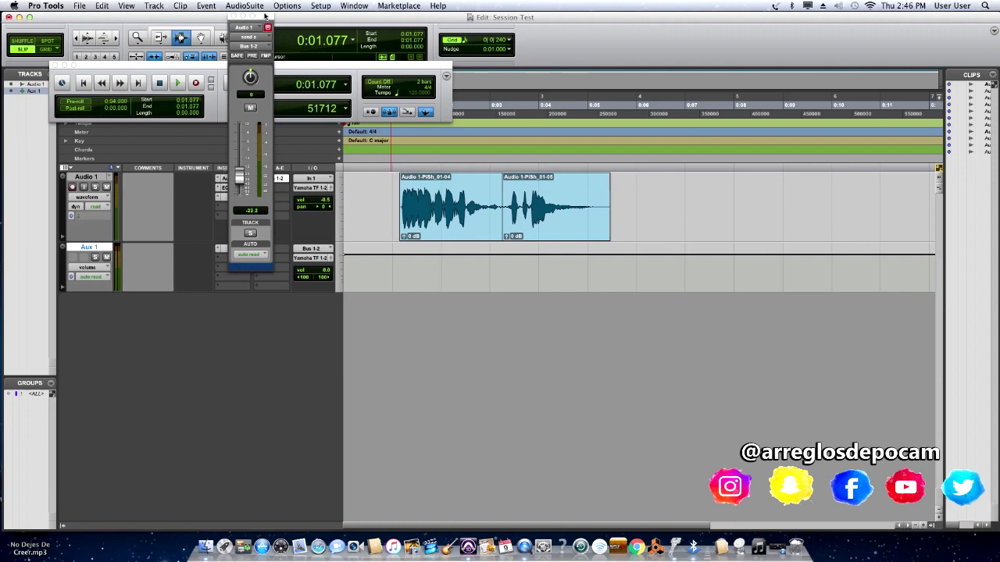
{"action": "left_click_drag", "start_coordinate": [251, 16], "coordinate": [328, 16]}
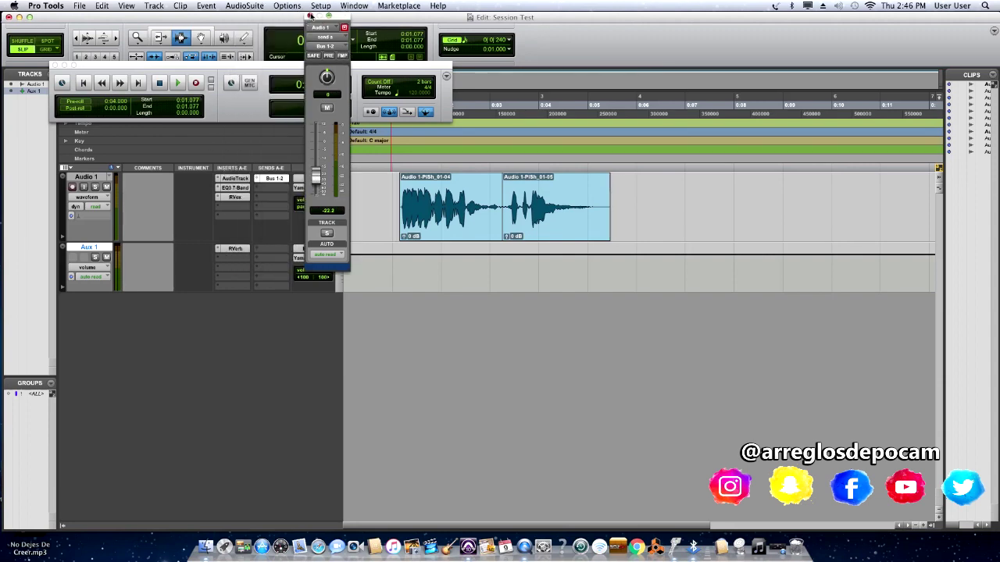
{"action": "left_click", "coordinate": [310, 15]}
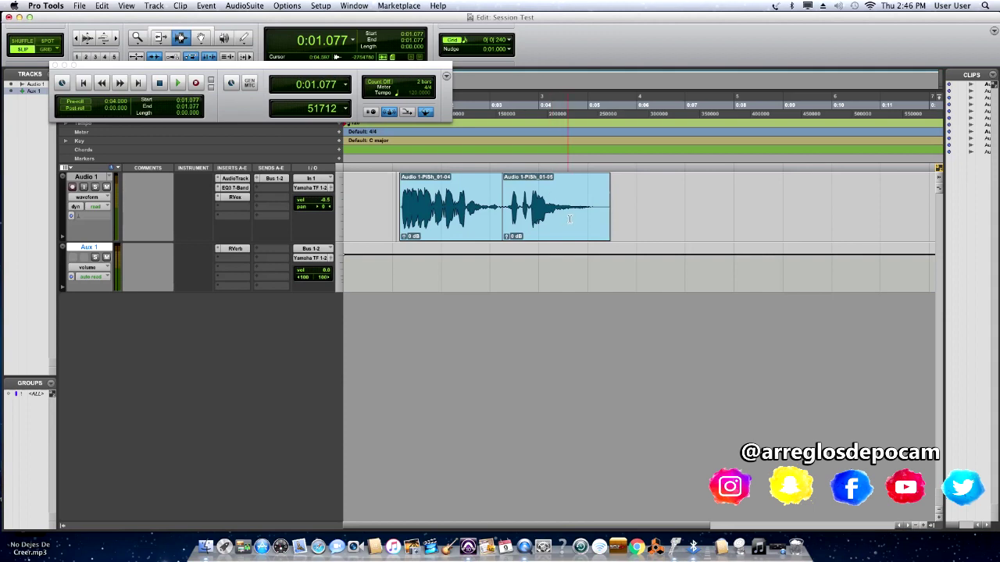
Step: Select the tail of the second vocal clip, and play back the processed vocal from the start of the first clip
{"action": "left_click", "coordinate": [604, 209]}
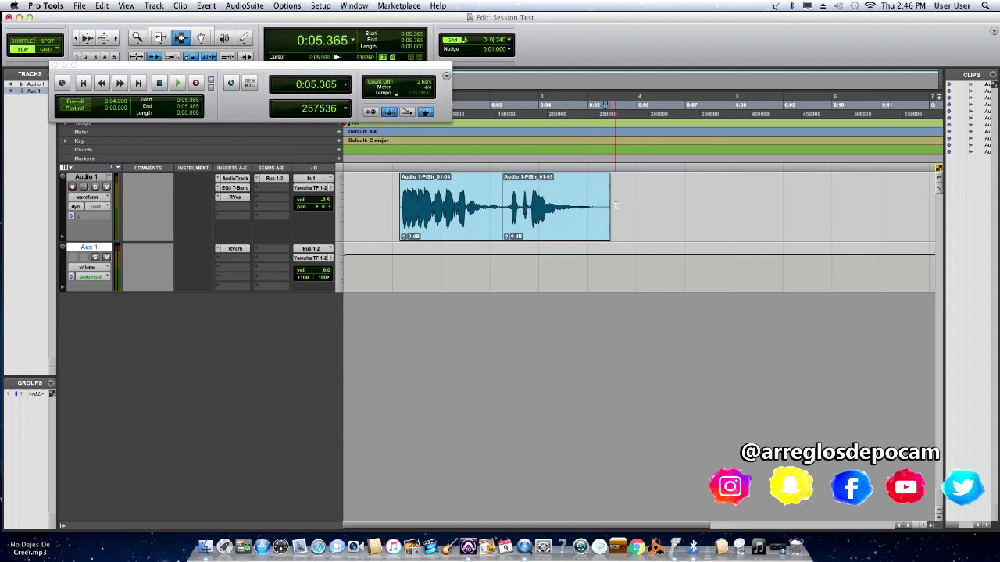
{"action": "left_click_drag", "start_coordinate": [614, 209], "coordinate": [548, 209]}
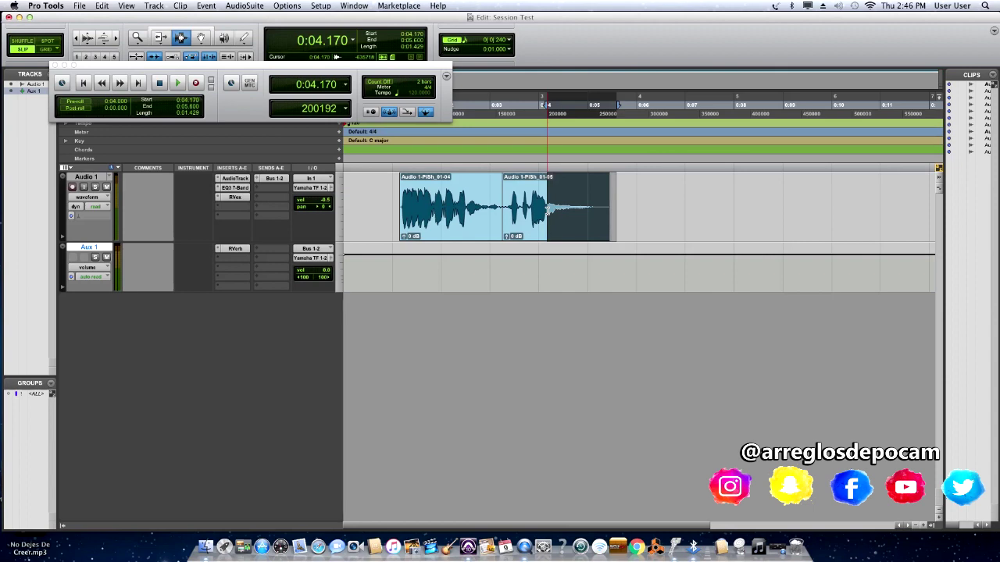
{"action": "key", "text": "space"}
{"action": "left_click", "coordinate": [403, 196]}
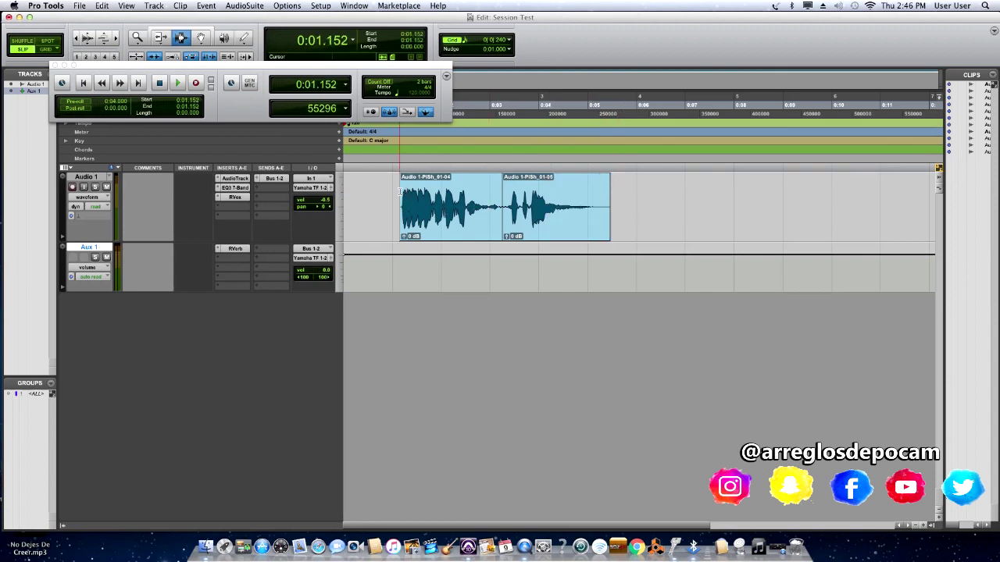
{"action": "key", "text": "space"}
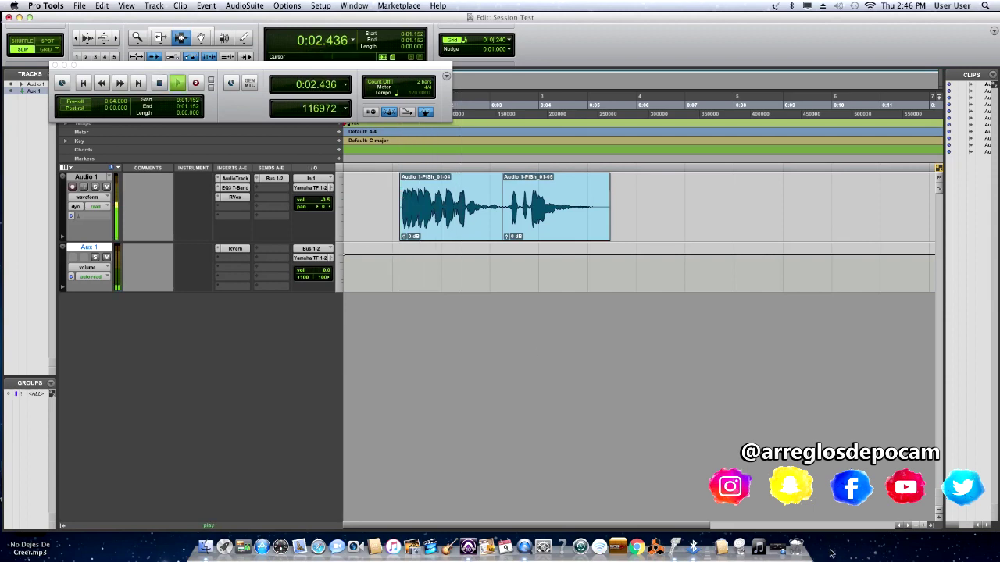